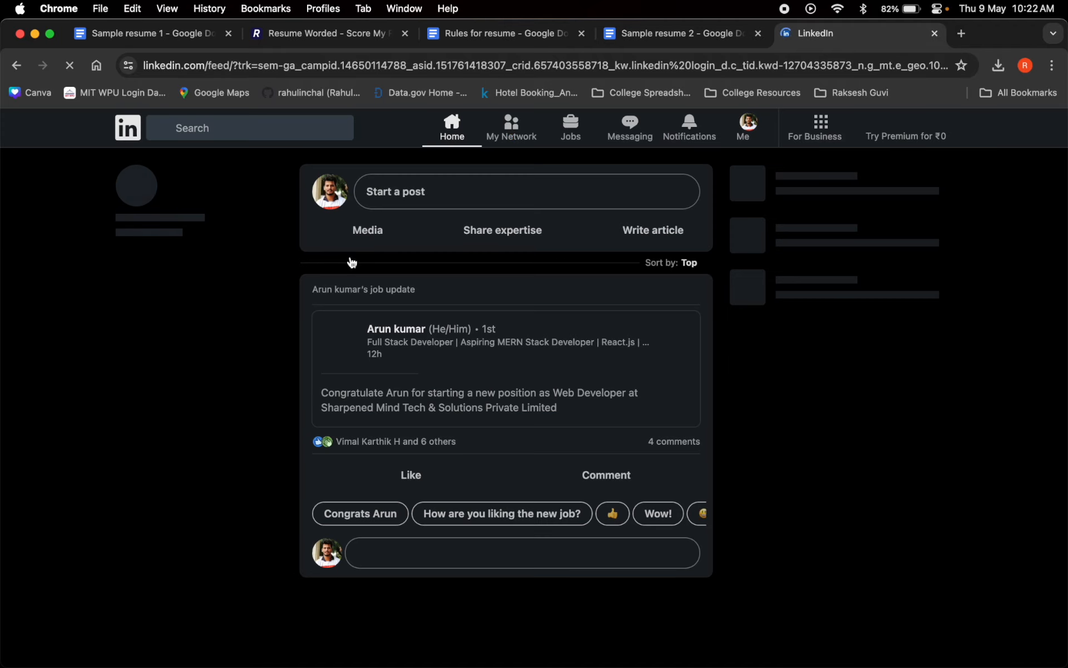
Open the own LinkedIn profile and examine the custom URL in its public profile settings.
left_click(191, 256)
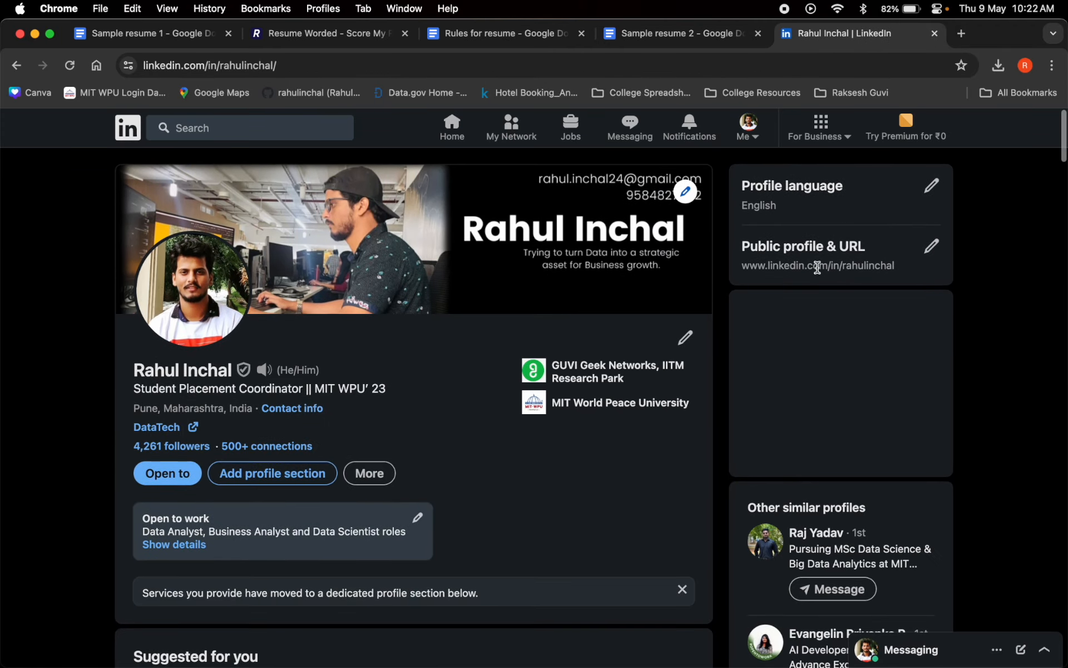
left_click(928, 248)
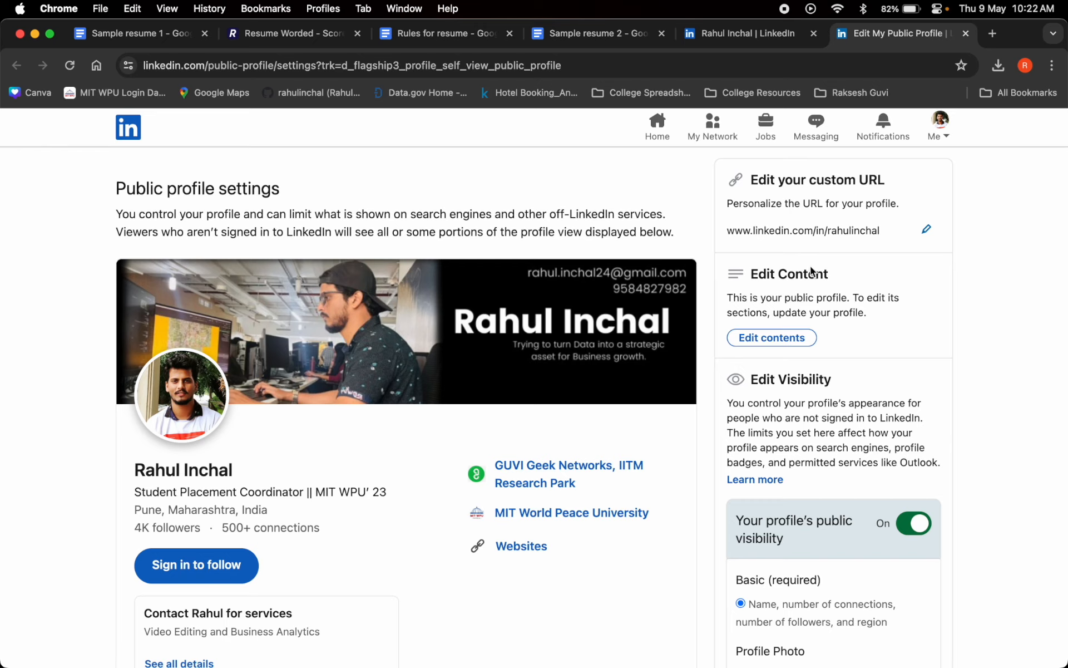
double_click(880, 230)
left_click(843, 257)
left_click_drag(722, 229, 828, 231)
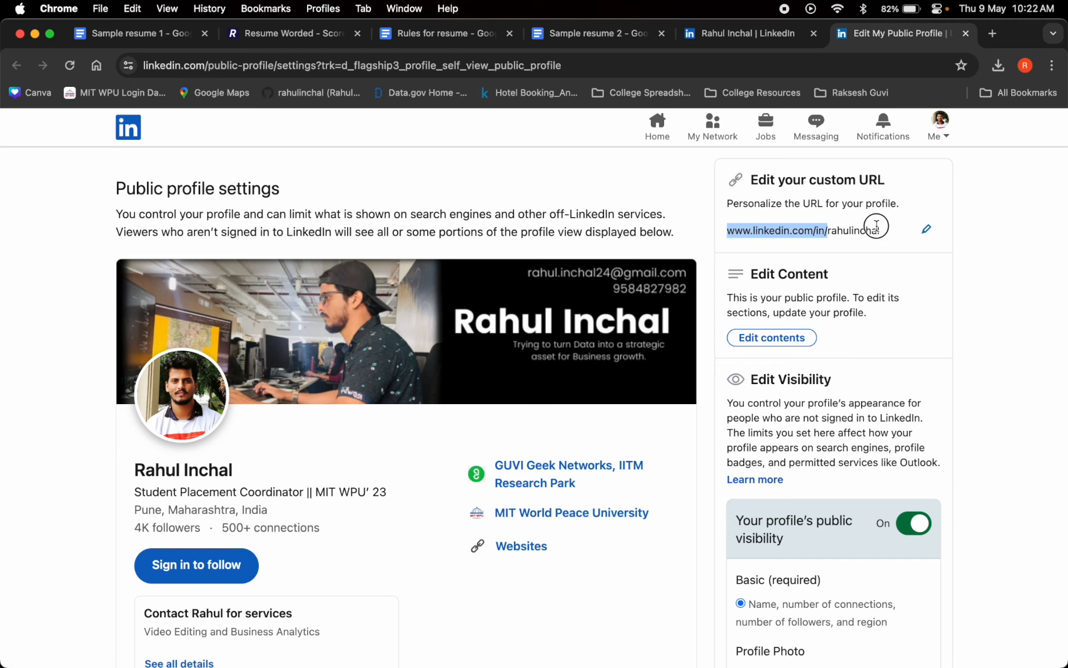
left_click(892, 251)
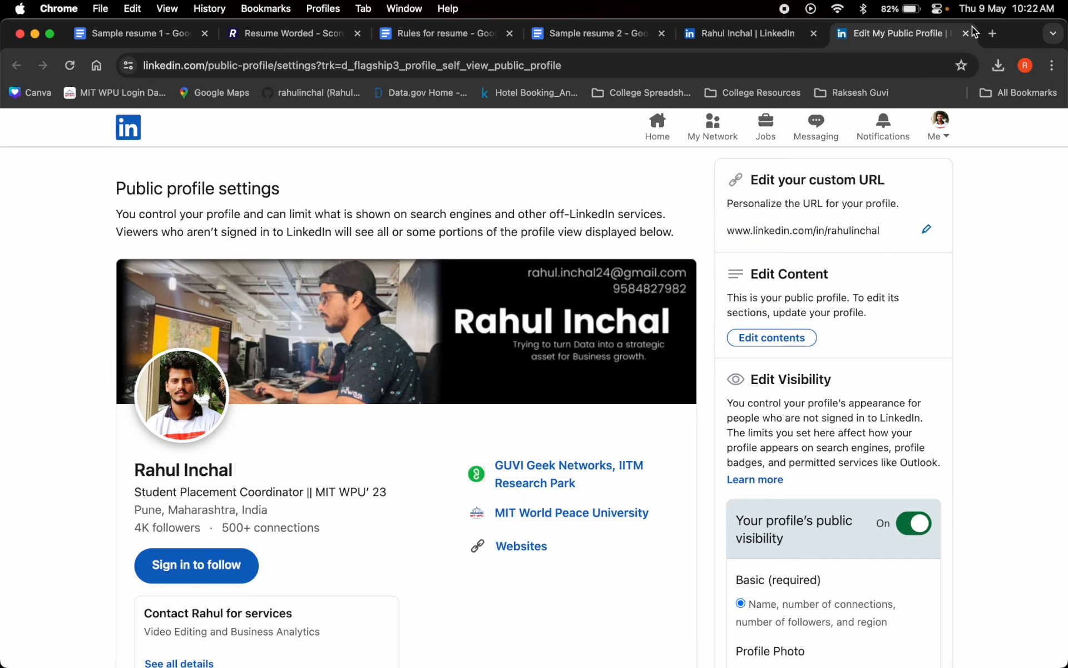
left_click(966, 33)
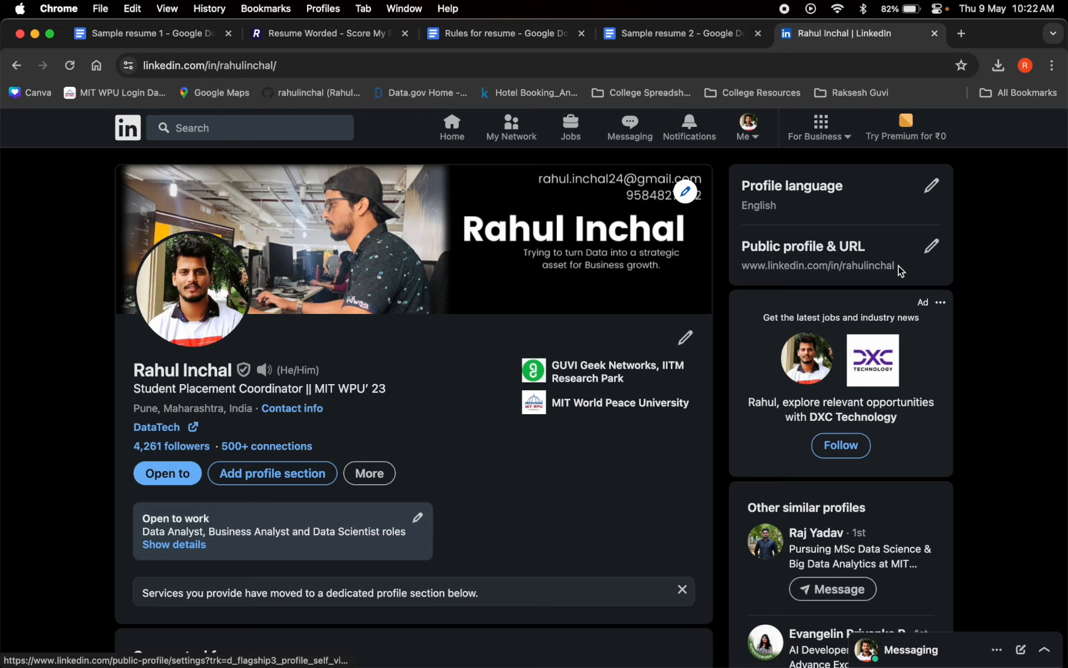
Try pasting the public profile URL copied from the LinkedIn profile page into the contact line of Sample resume 2, undoing each paste.
left_click_drag(898, 265, 734, 267)
key("super+c")
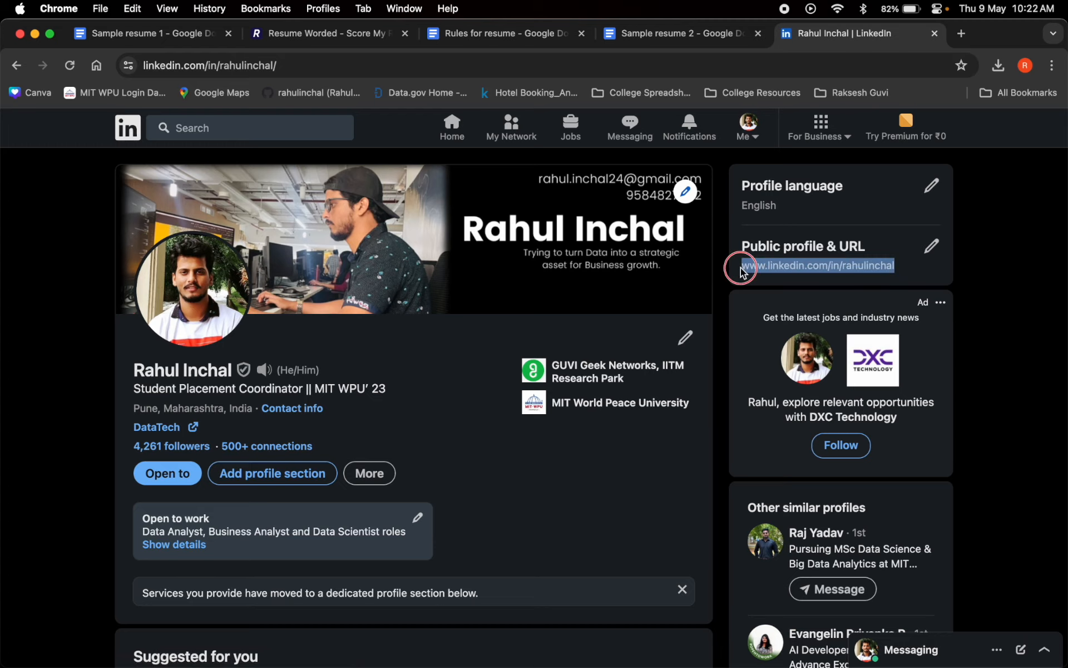
left_click(618, 38)
key("super+v")
key("super+z")
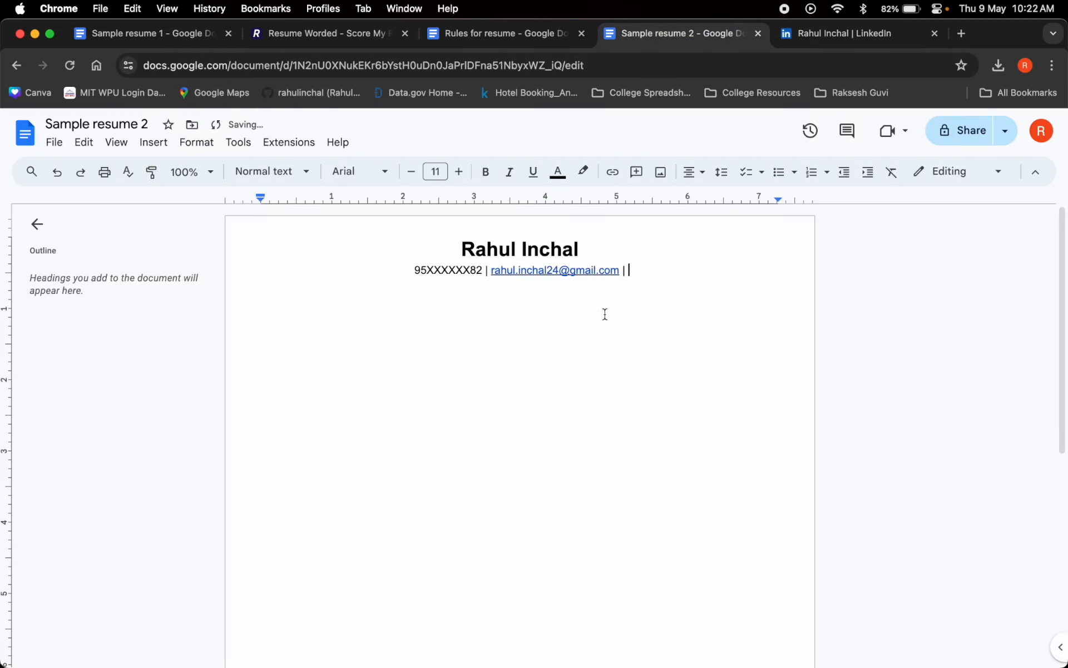
left_click(909, 42)
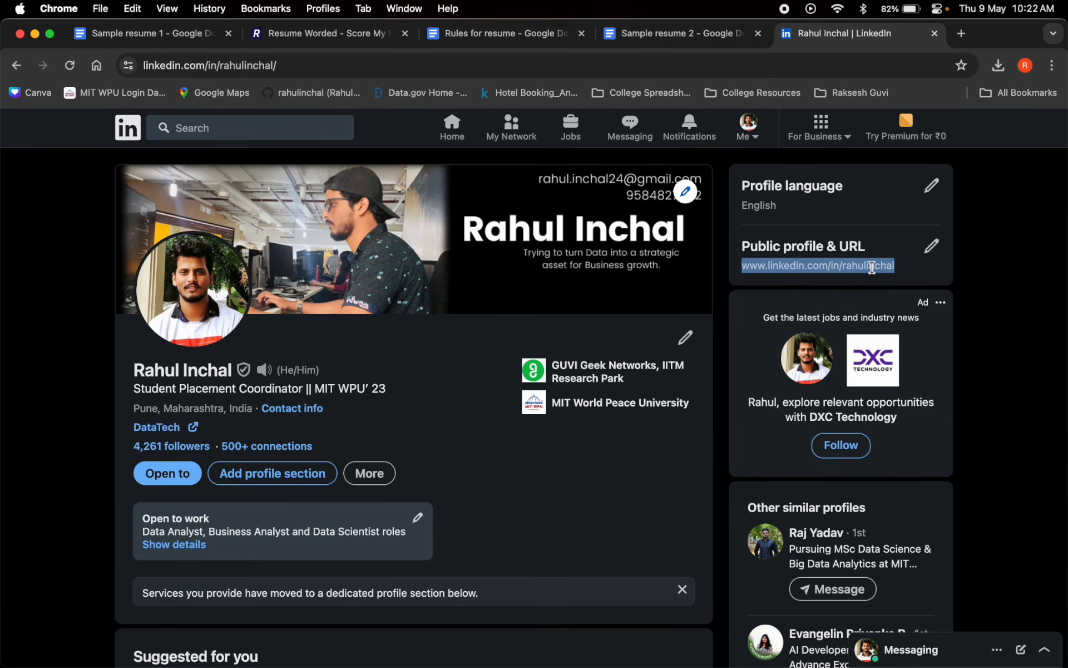
right_click(872, 267)
left_click(705, 299)
left_click(672, 37)
key("super+v")
key("super+z")
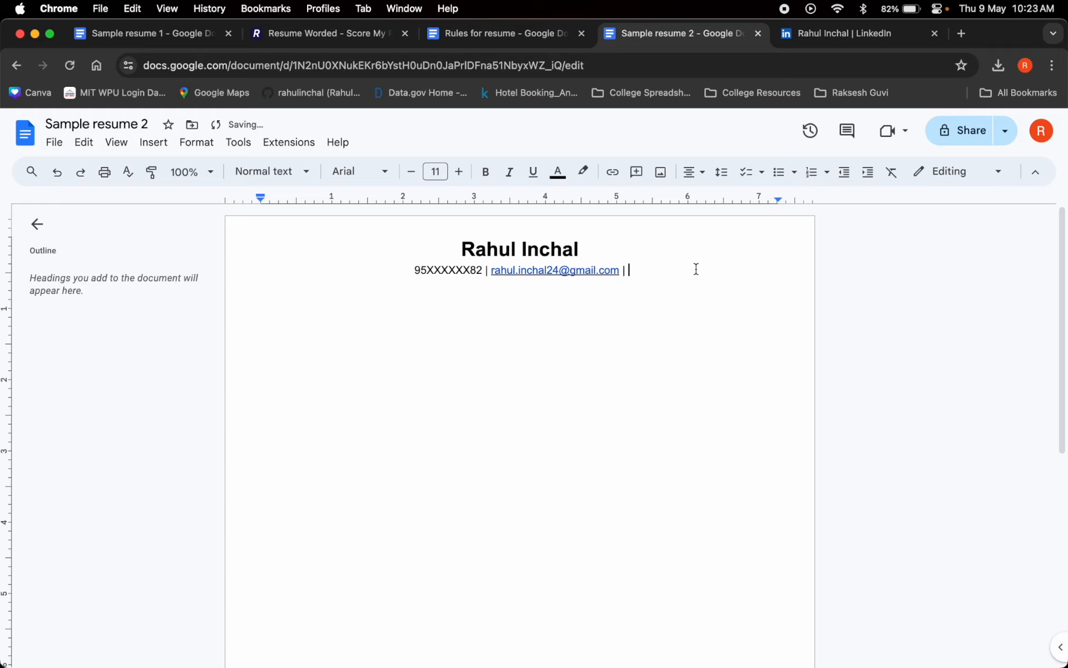
Copy the LinkedIn link from the header of Sample resume 1 to the end of the contact line in Sample resume 2.
left_click(141, 37)
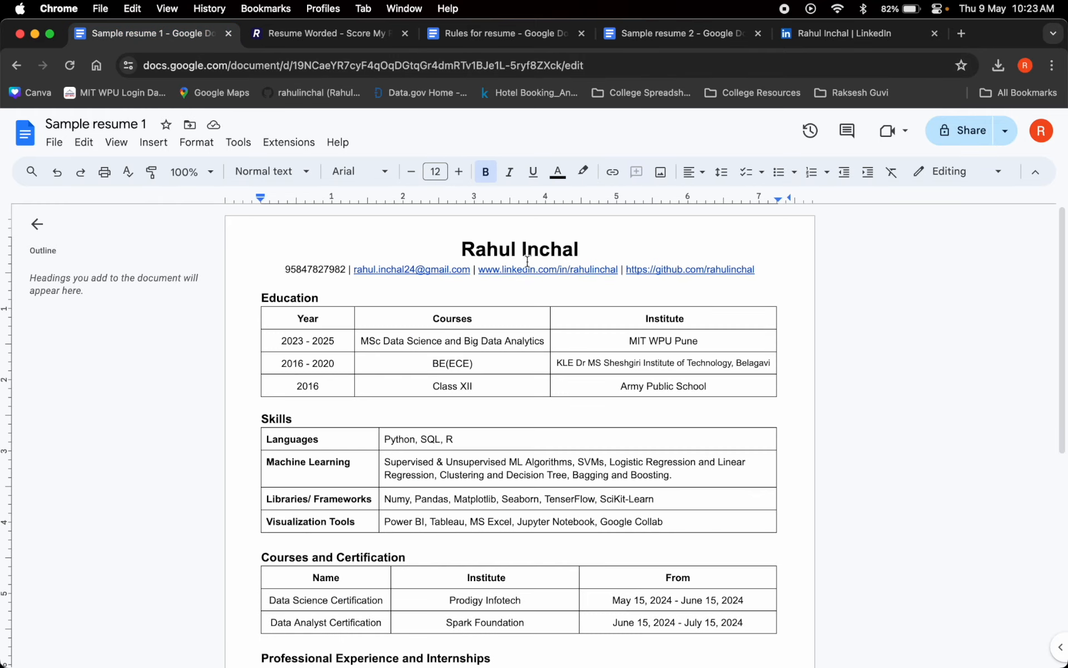
right_click(529, 269)
left_click(501, 286)
left_click_drag(478, 273, 617, 270)
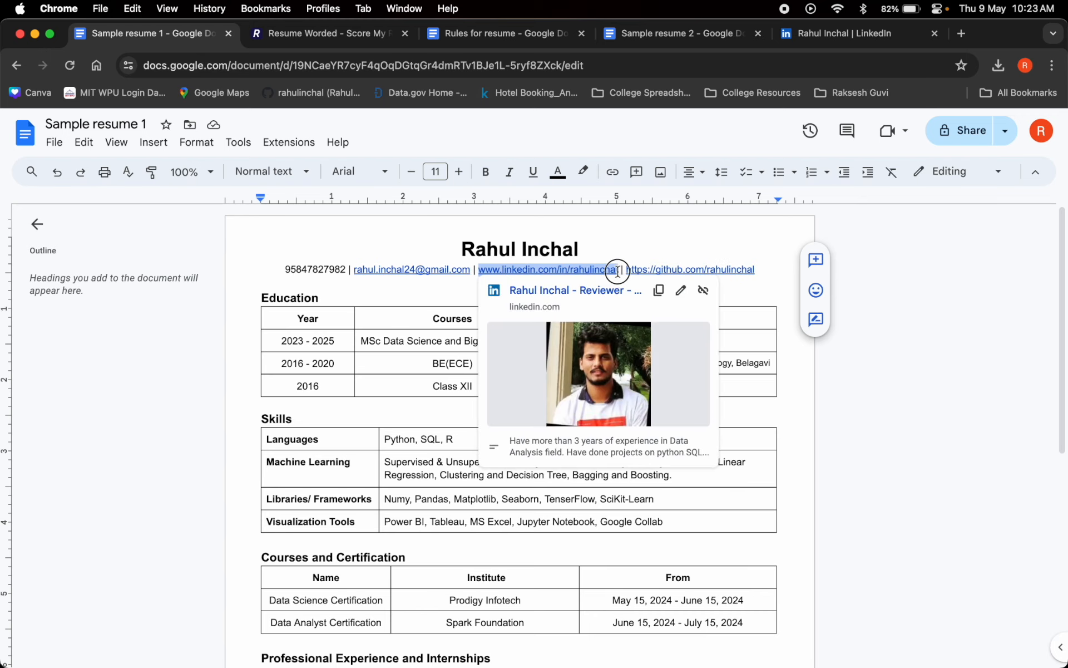
left_click(860, 28)
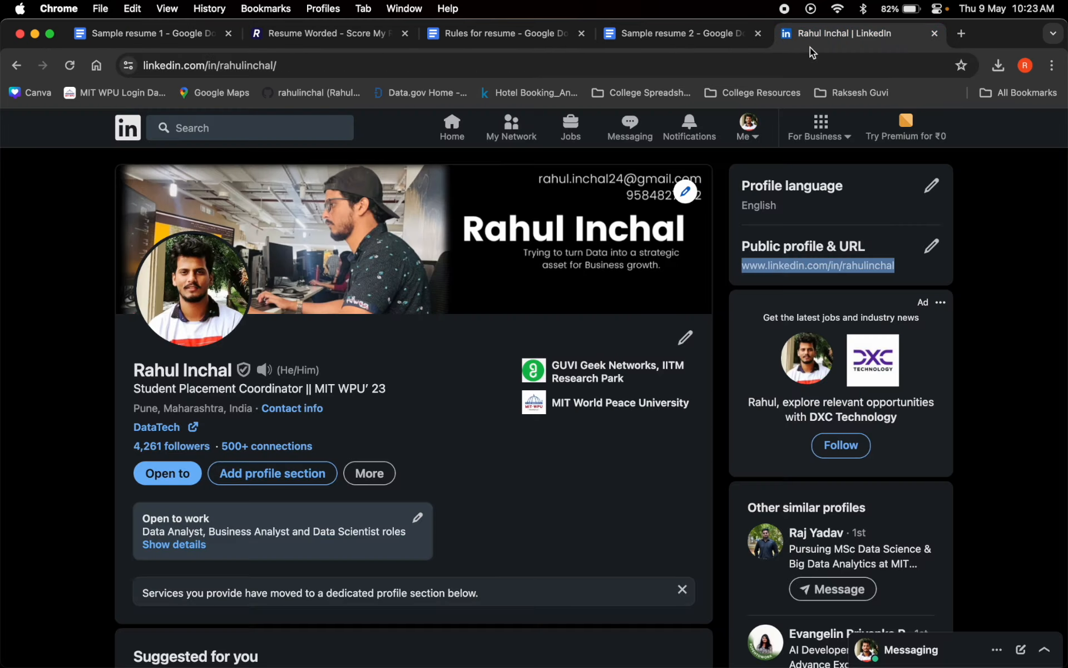
left_click(659, 35)
key("super+v")
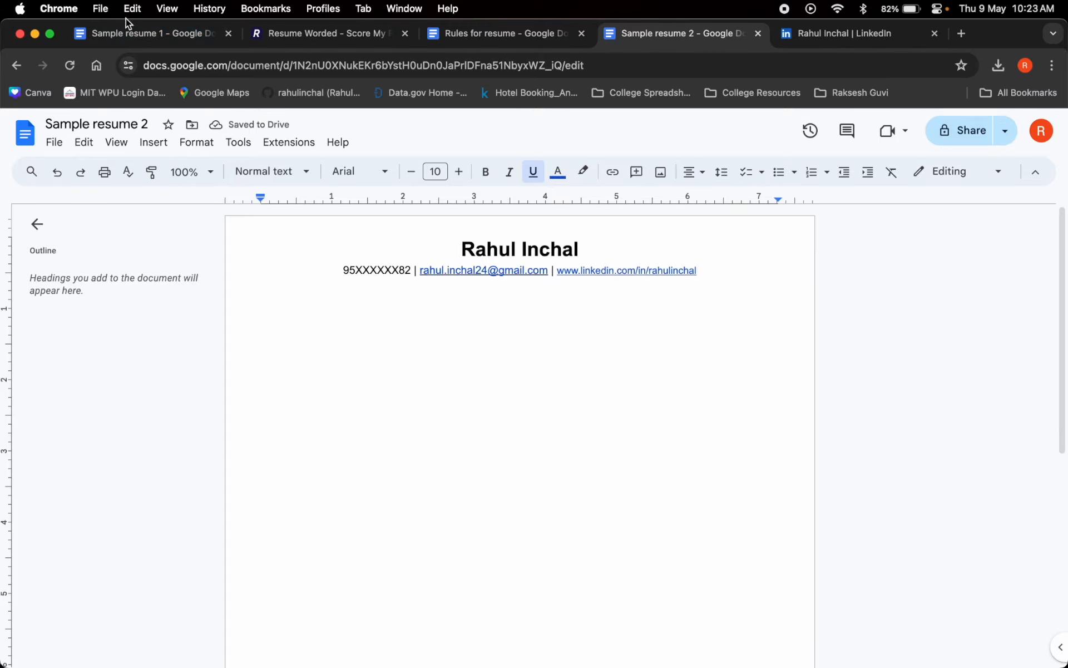
Review the sections of Sample resume 1, from Education and Skills through certifications, experience and projects.
left_click(127, 32)
scroll(468, 506, "down", 10)
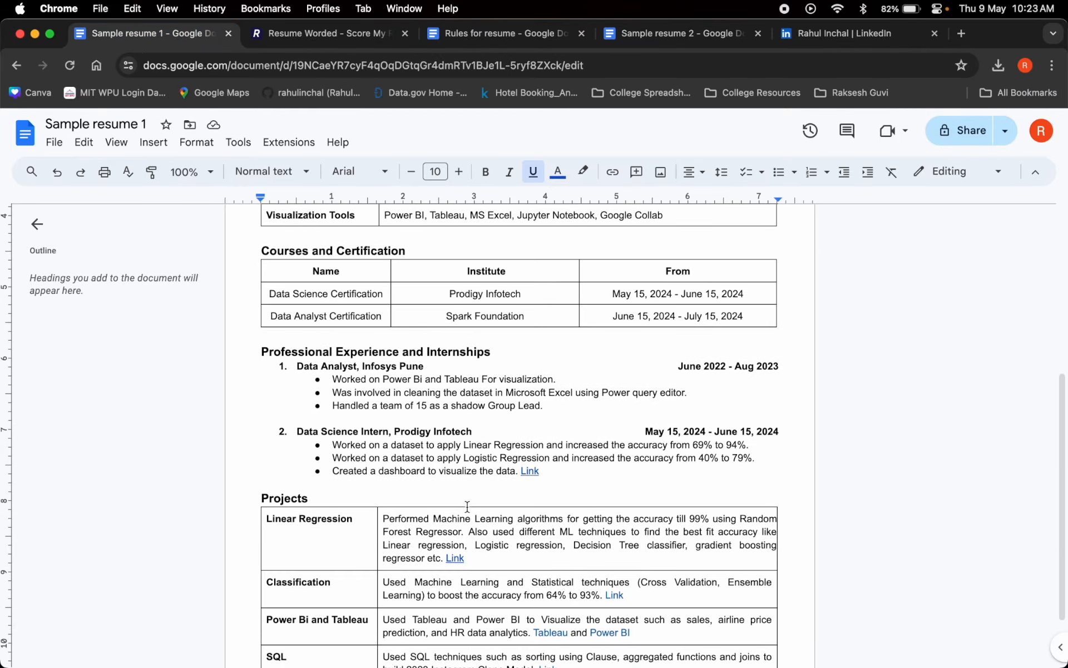
scroll(467, 506, "down", 3)
scroll(468, 507, "up", 13)
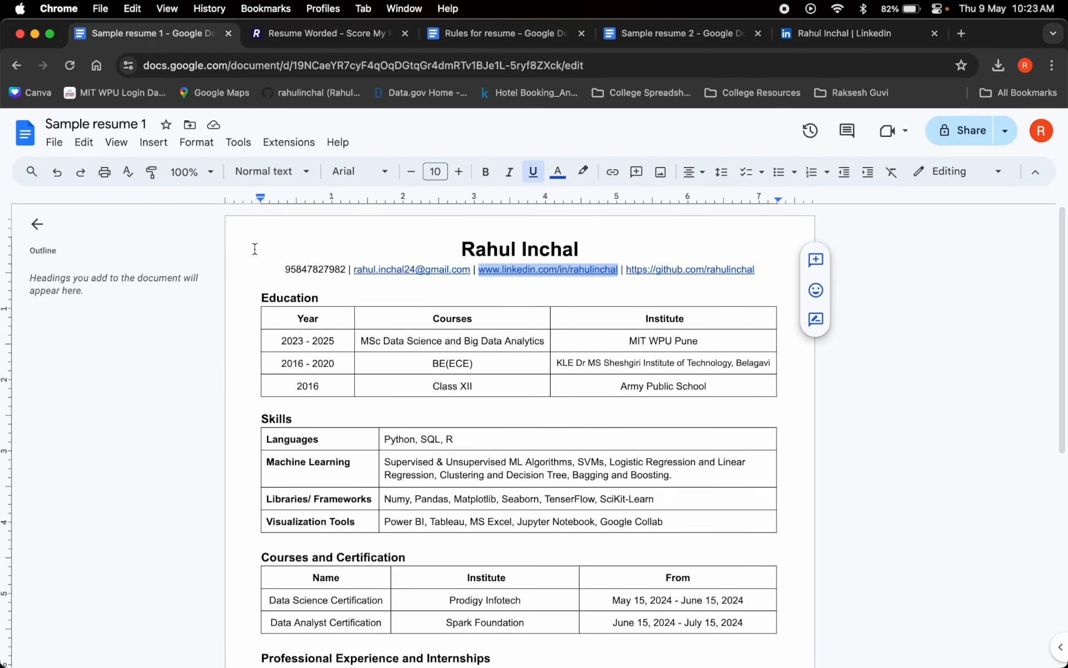
left_click(288, 310)
scroll(330, 454, "down", 2)
scroll(330, 455, "down", 11)
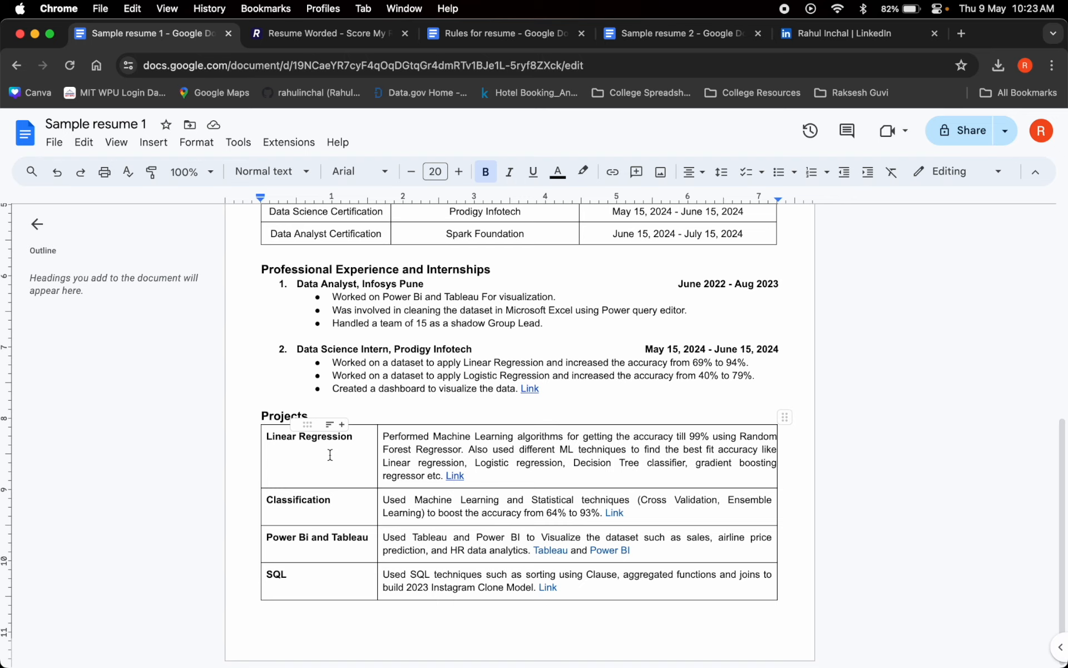
scroll(506, 406, "up", 2)
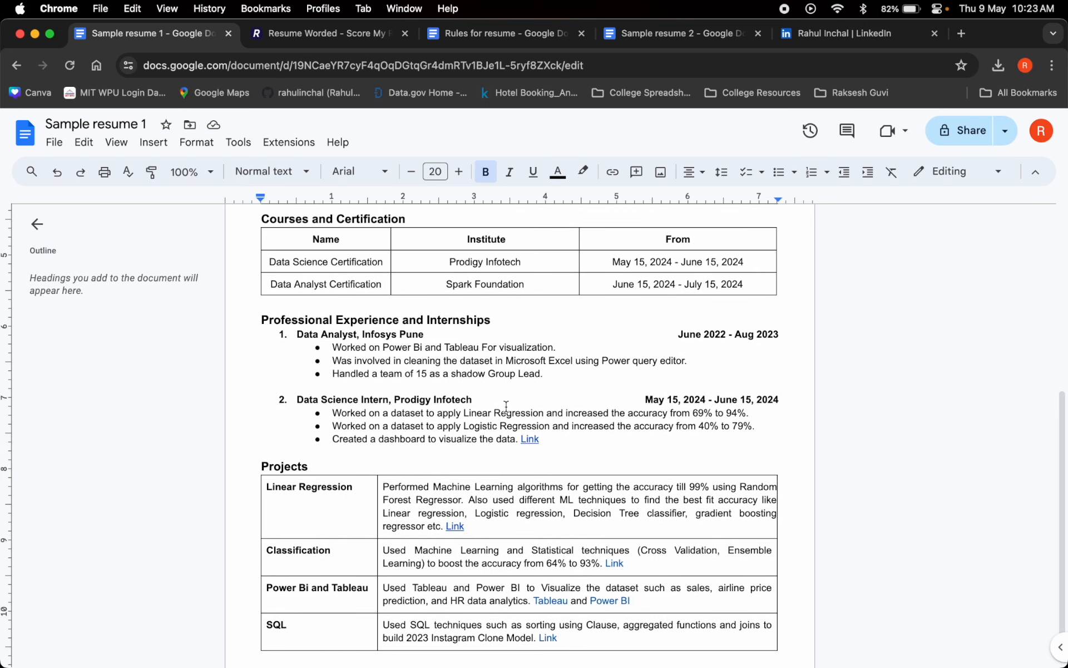
scroll(562, 392, "up", 4)
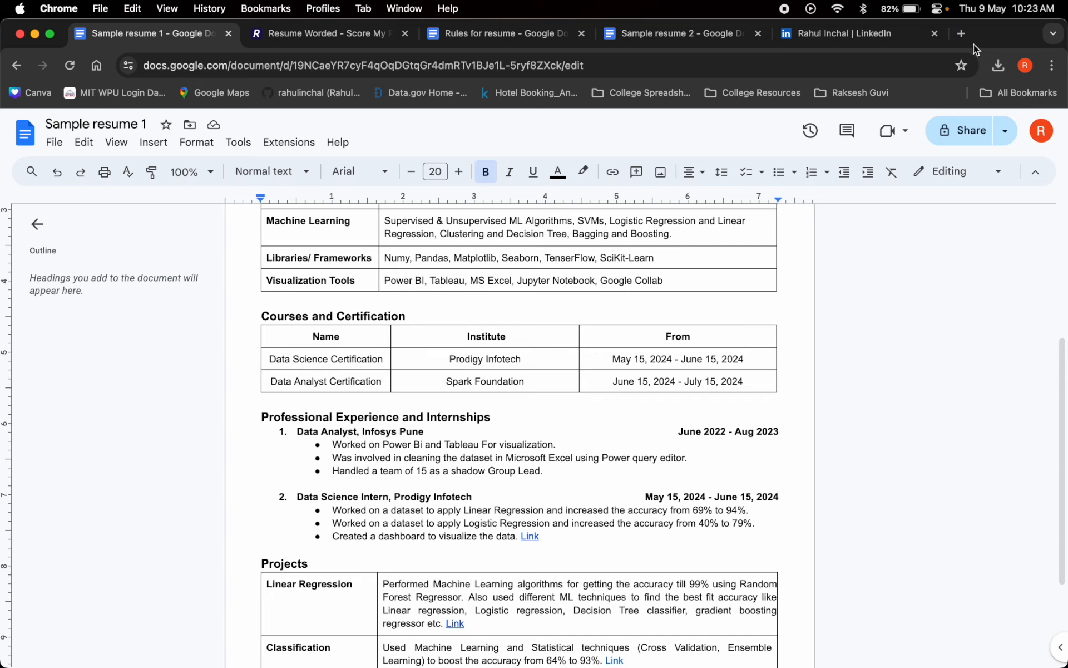
Search Google in a new tab for "google employee resumes" and browse the image results.
left_click(962, 35)
left_click(898, 64)
type("google employe")
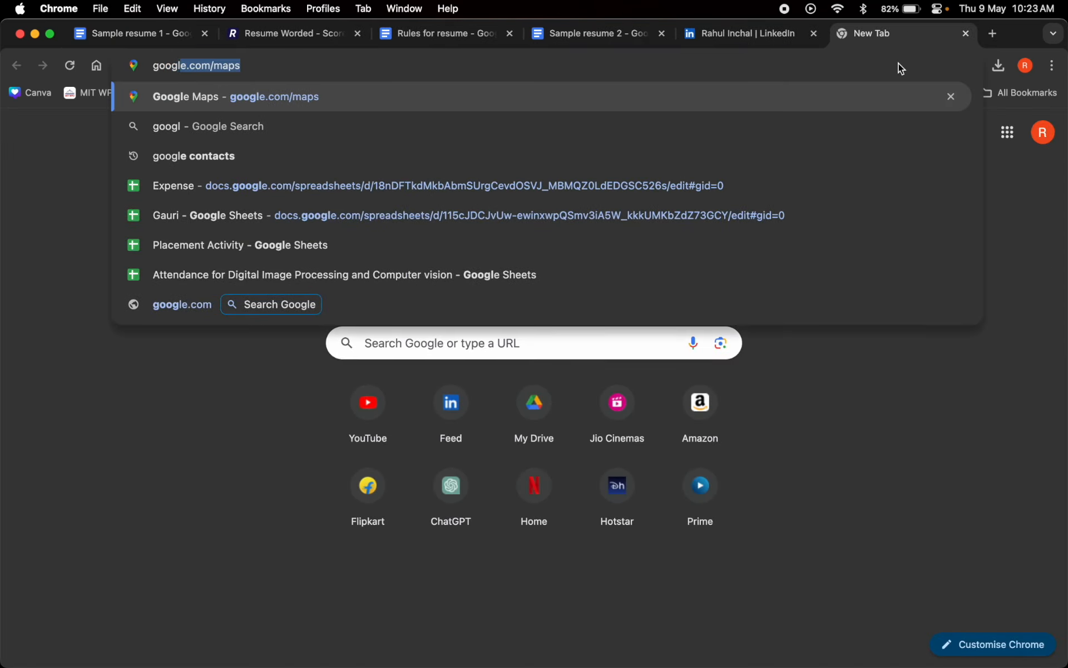
type("e resumes")
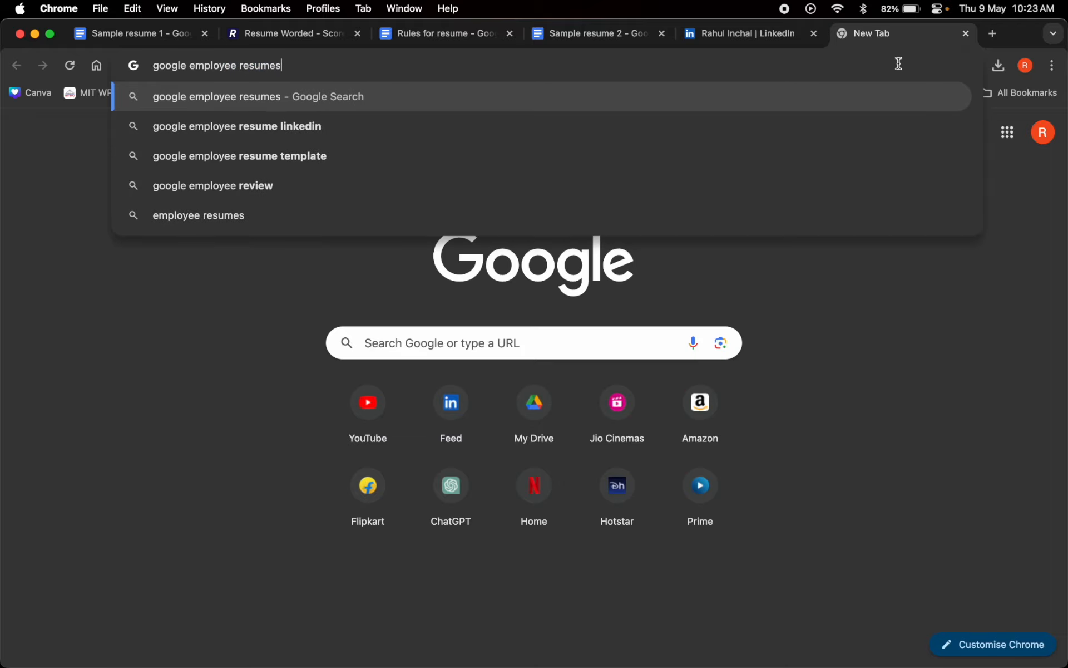
key("Return")
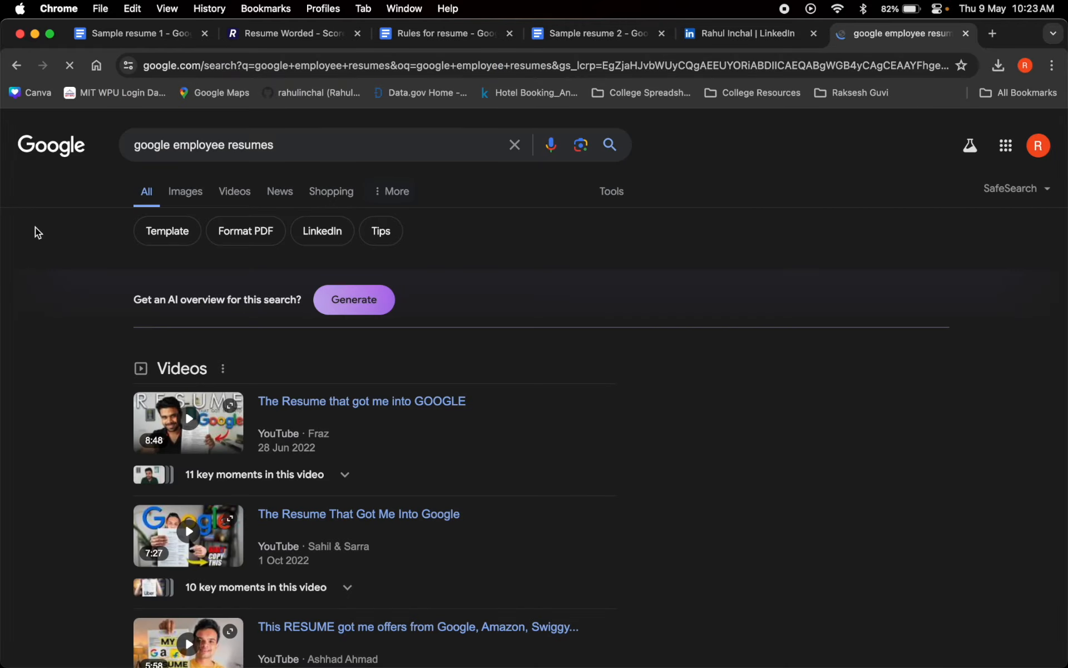
left_click(186, 192)
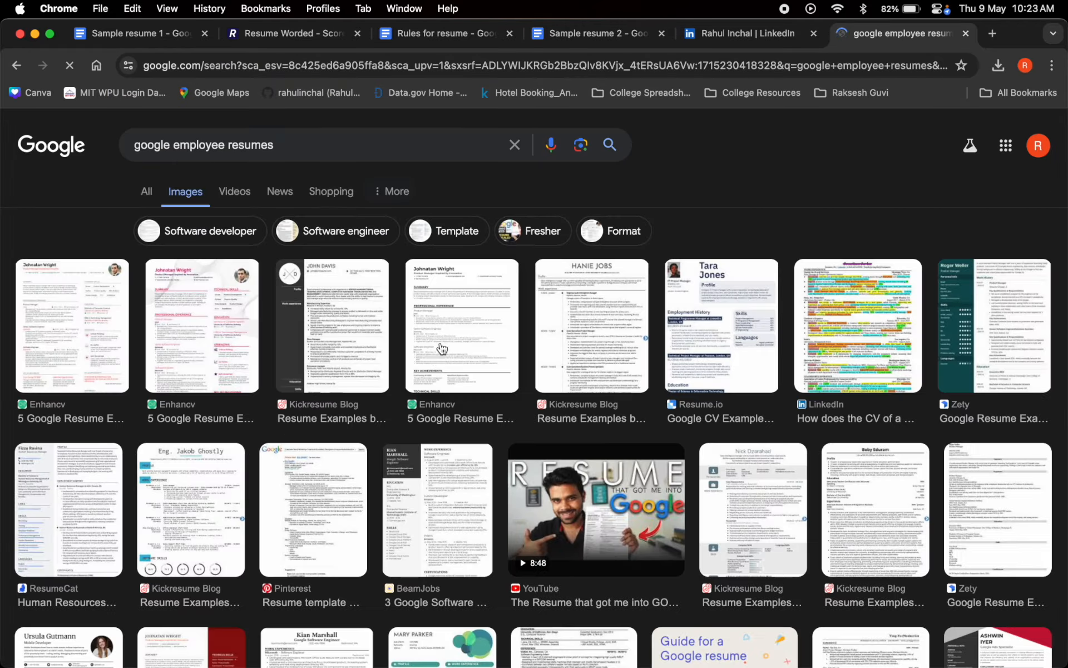
scroll(548, 371, "down", 3)
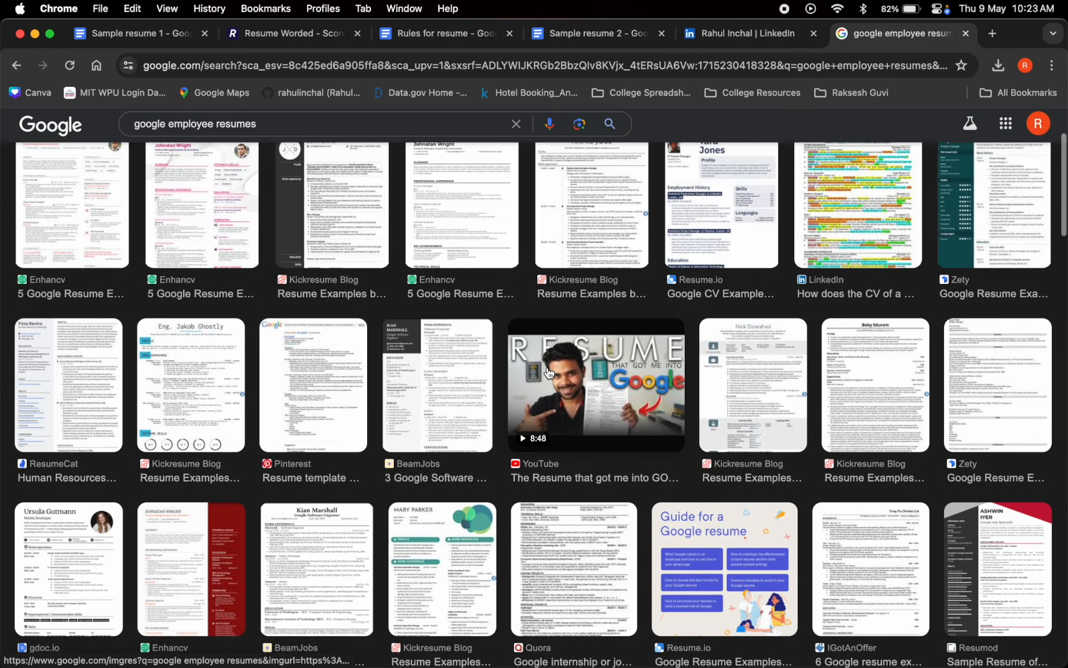
Open the LinkedIn article "How does the CV of a Google employee look like?", examine its highlighted sample resume, and close the article.
left_click(790, 251)
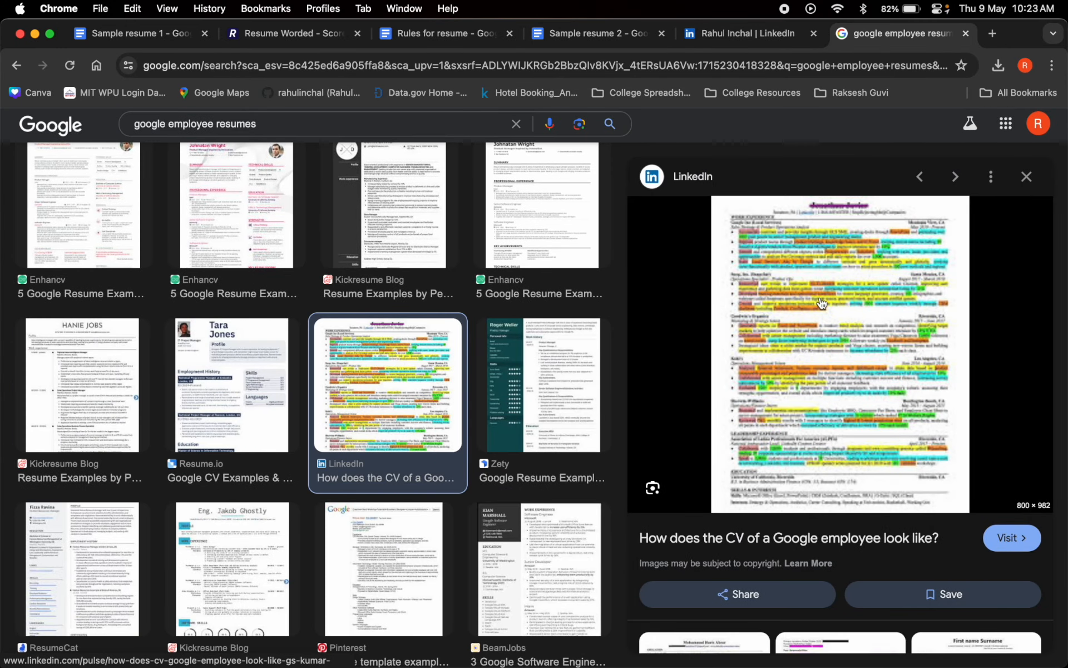
left_click(823, 323)
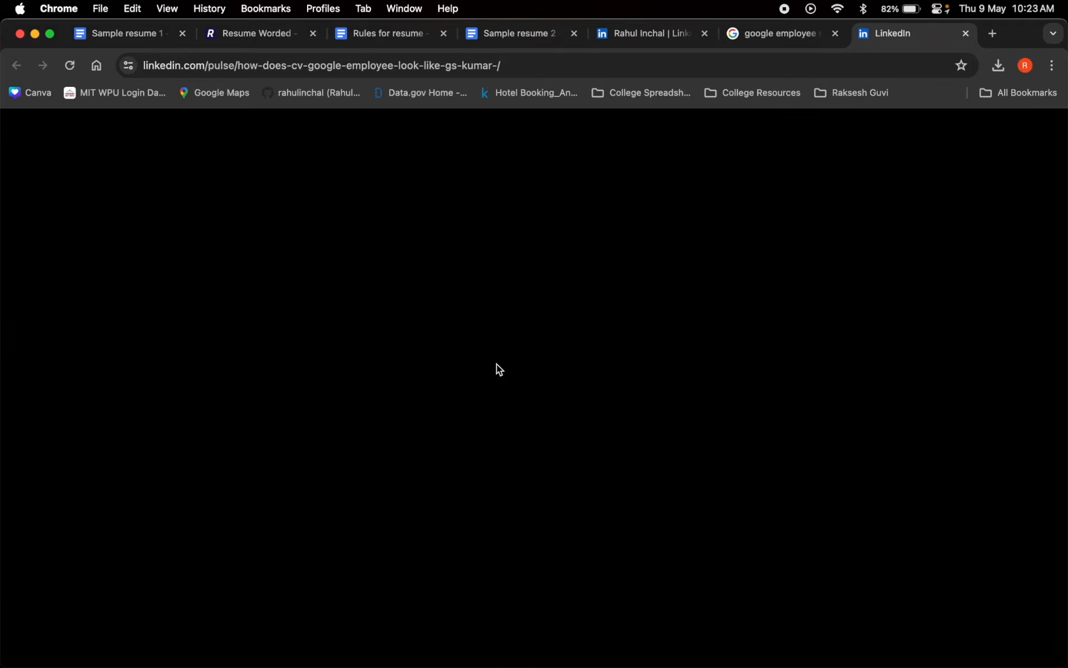
scroll(496, 362, "down", 5)
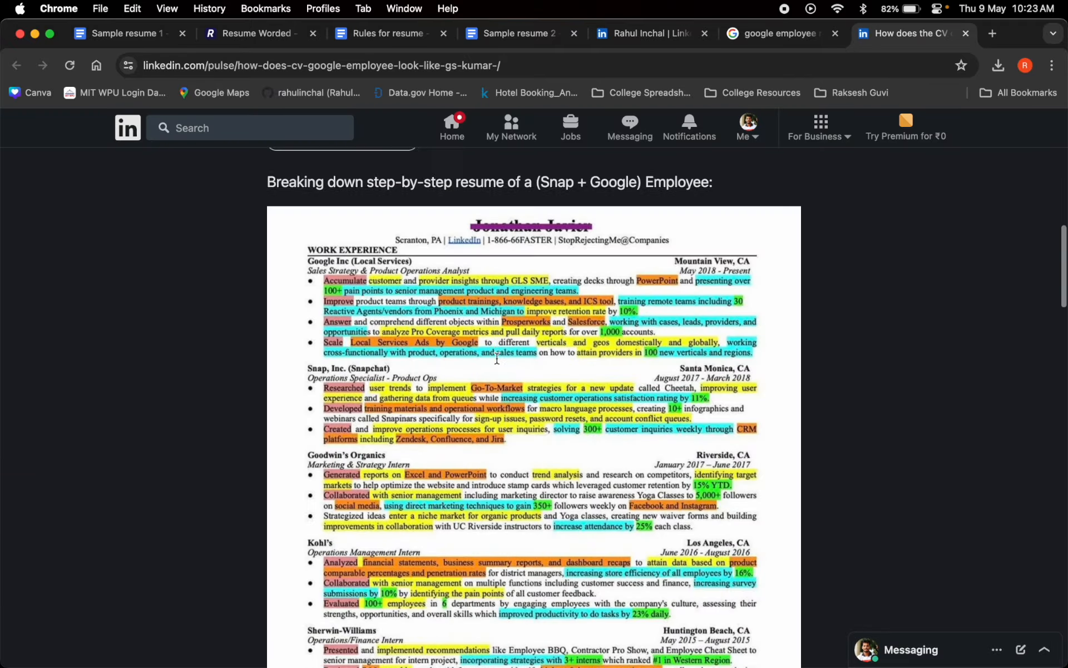
scroll(497, 359, "down", 2)
scroll(497, 358, "up", 1)
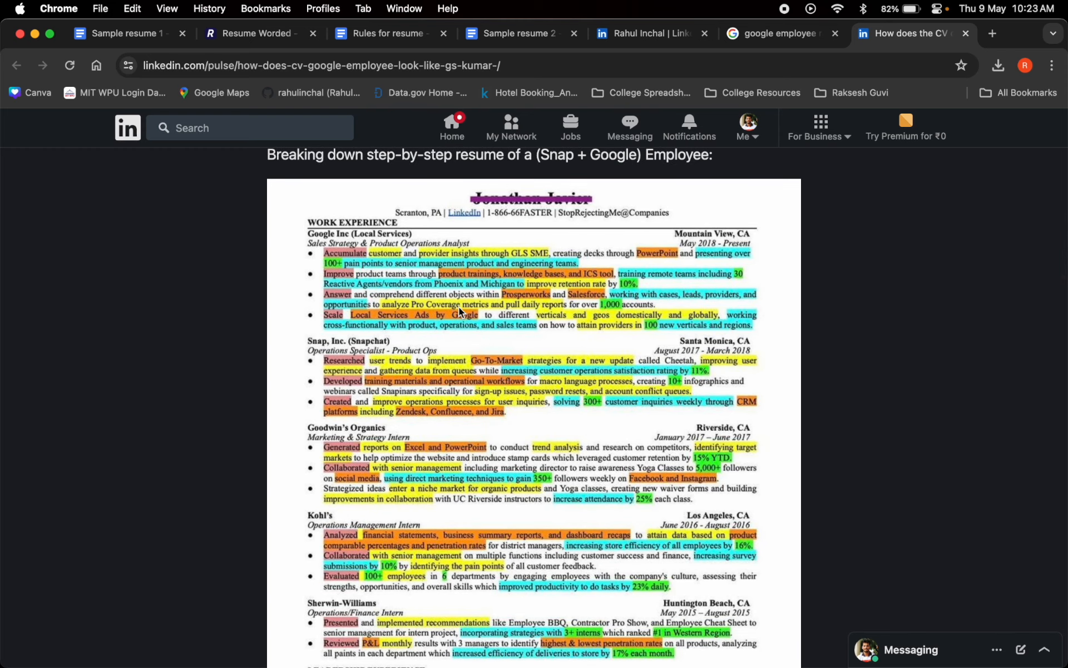
scroll(459, 312, "down", 1)
scroll(533, 225, "up", 1)
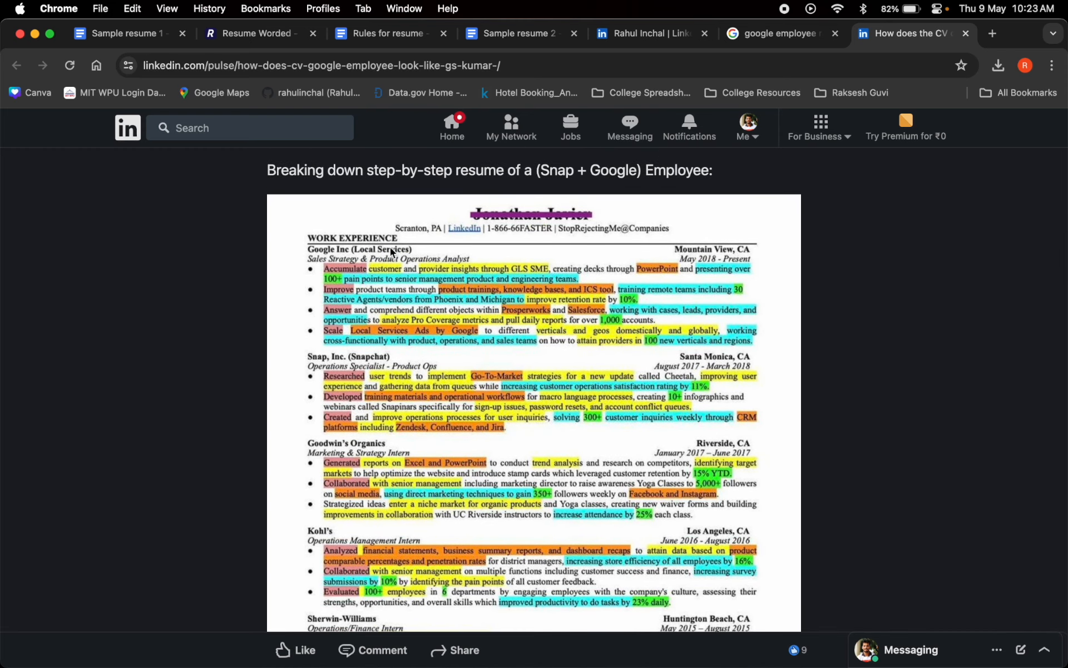
scroll(527, 377, "down", 5)
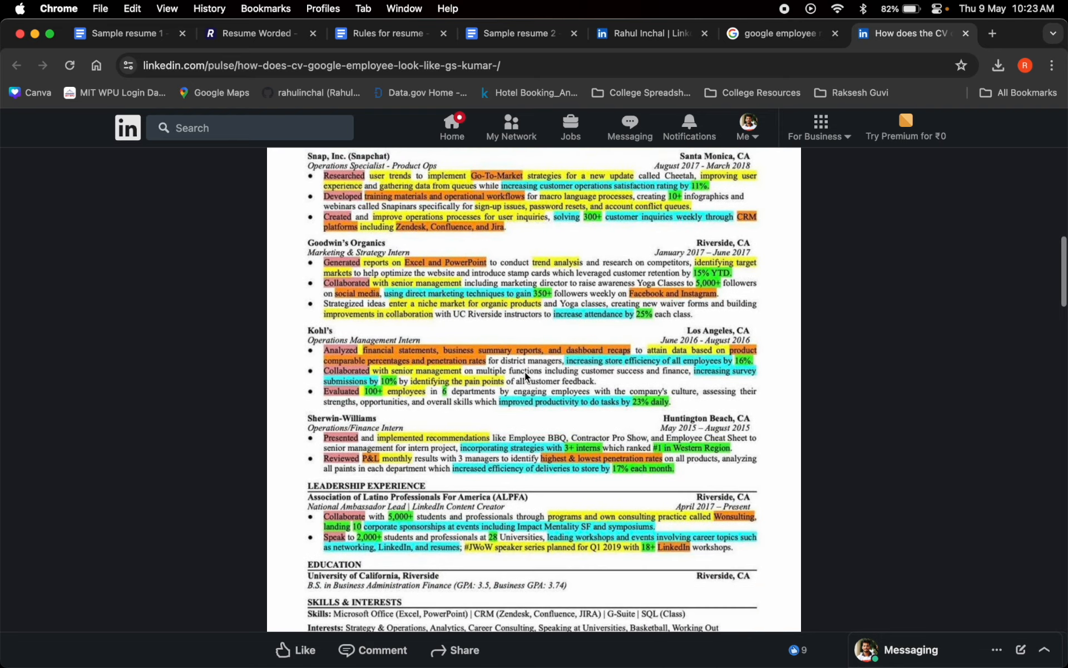
scroll(527, 376, "up", 1)
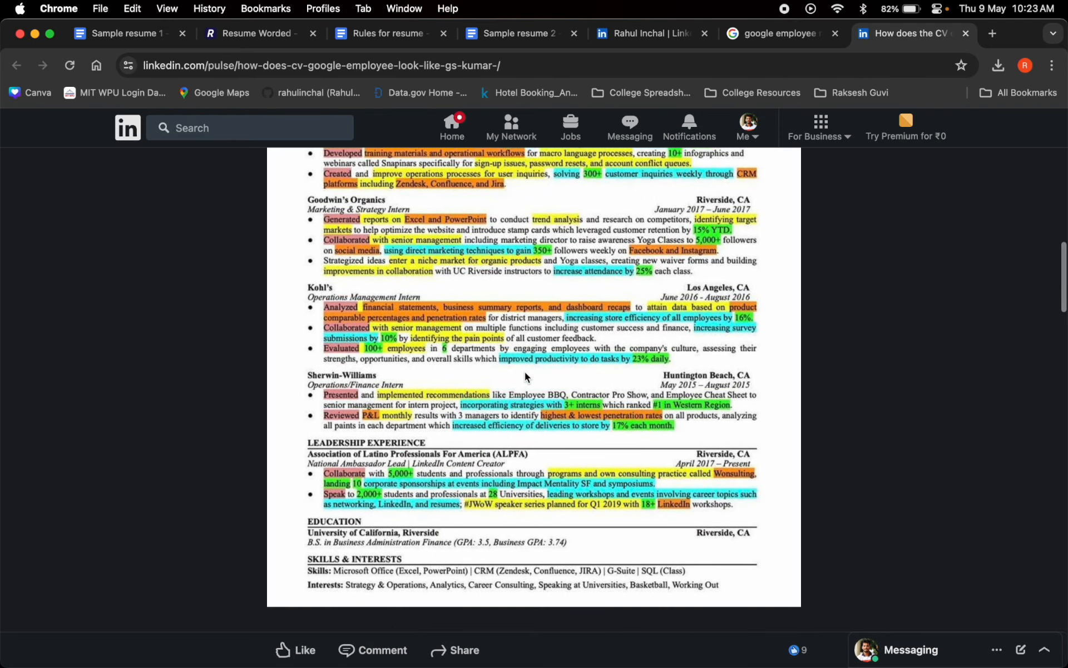
scroll(527, 377, "up", 5)
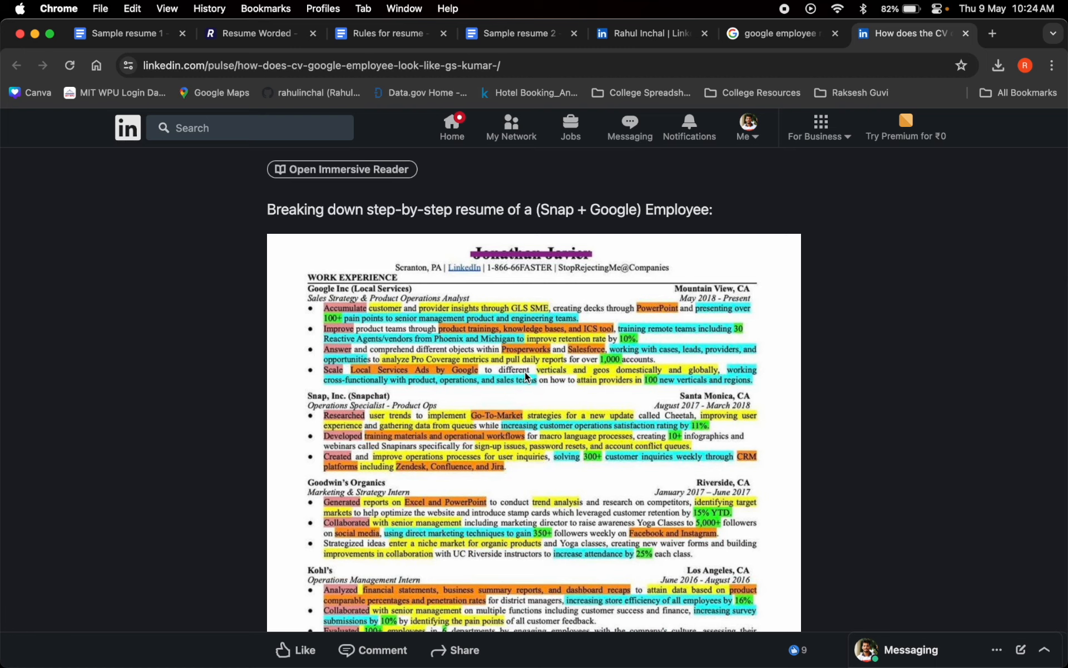
scroll(588, 353, "down", 1)
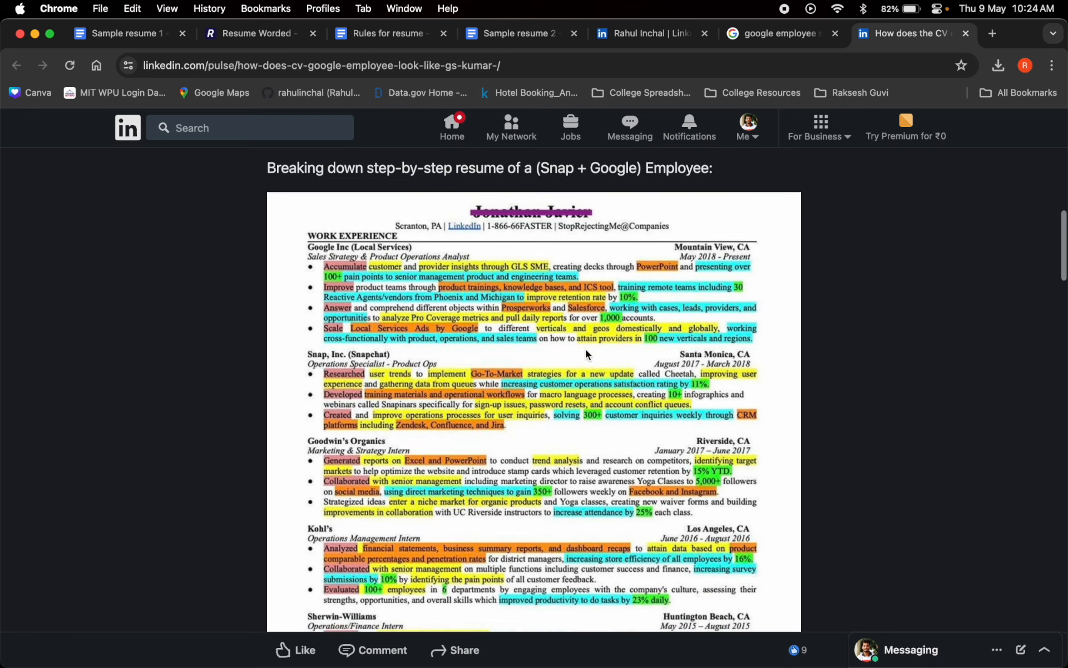
scroll(586, 354, "down", 5)
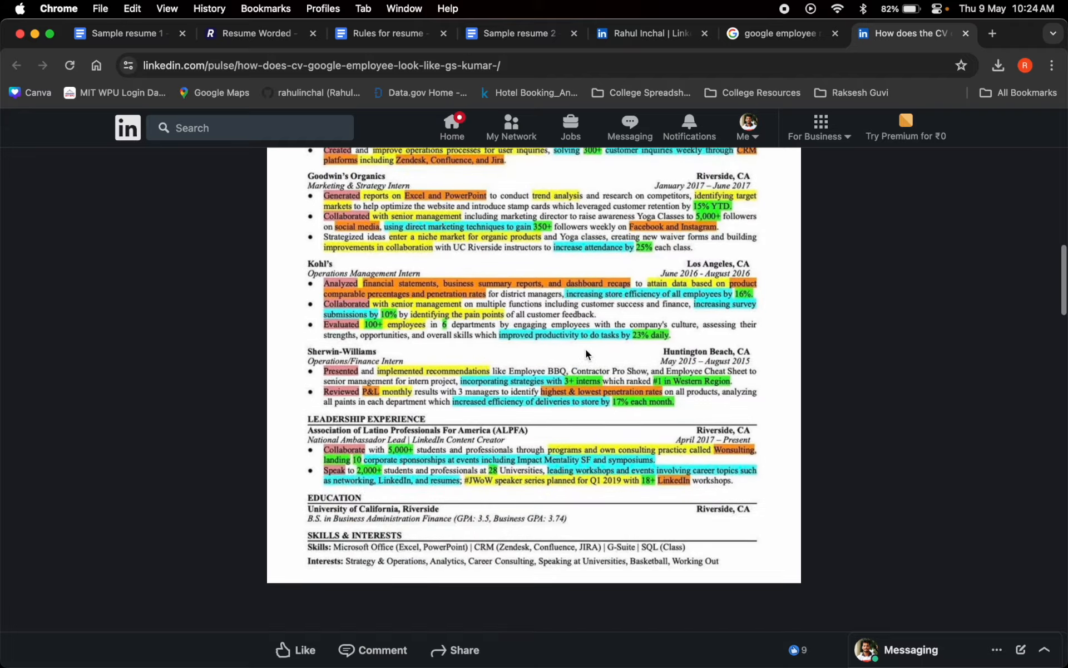
key("super+w")
Set the font size of the whole contact line in Sample resume 2 to 10.
triple_click(518, 270)
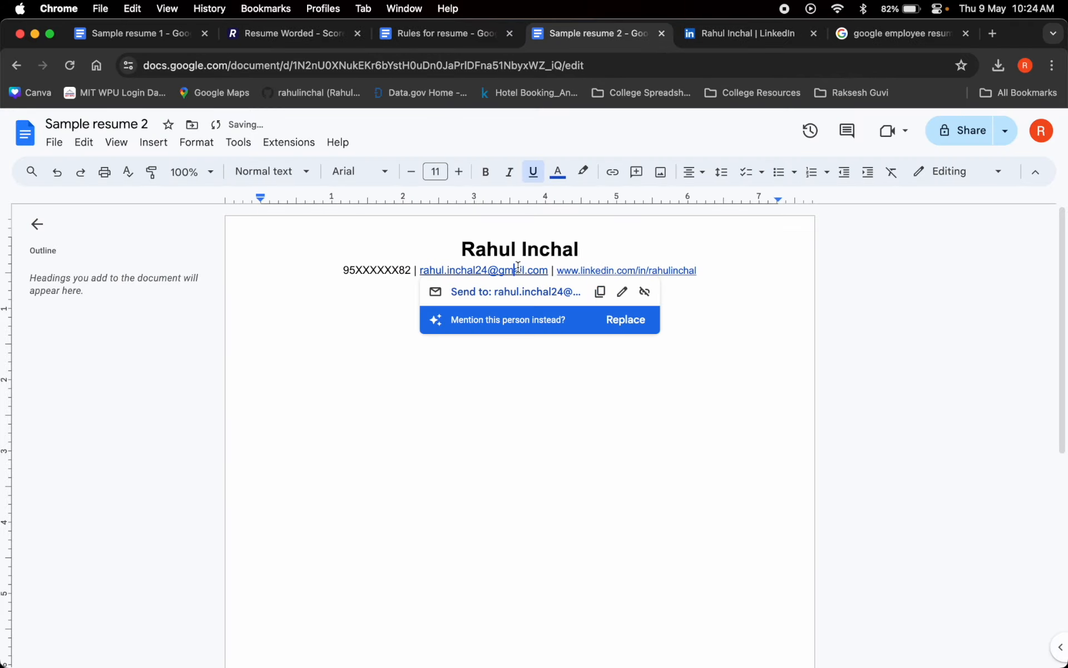
left_click(440, 171)
type("1")
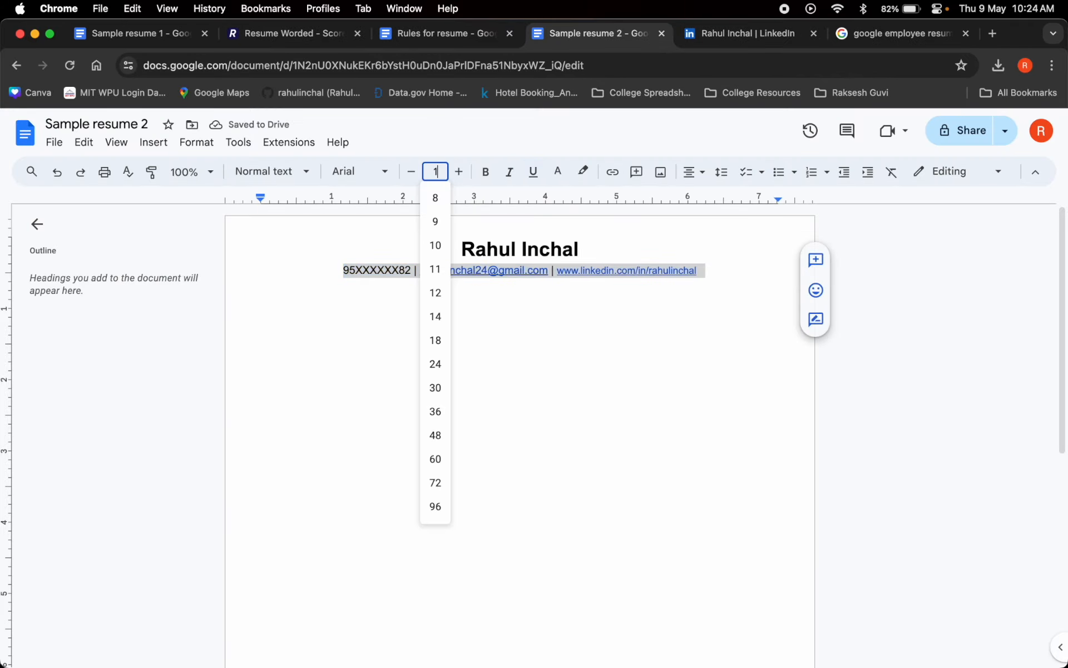
type("0")
key("Return")
Append a "|" separator and the GitHub profile URL, copied from the bookmarked GitHub page, to the end of the contact line.
left_click(702, 272)
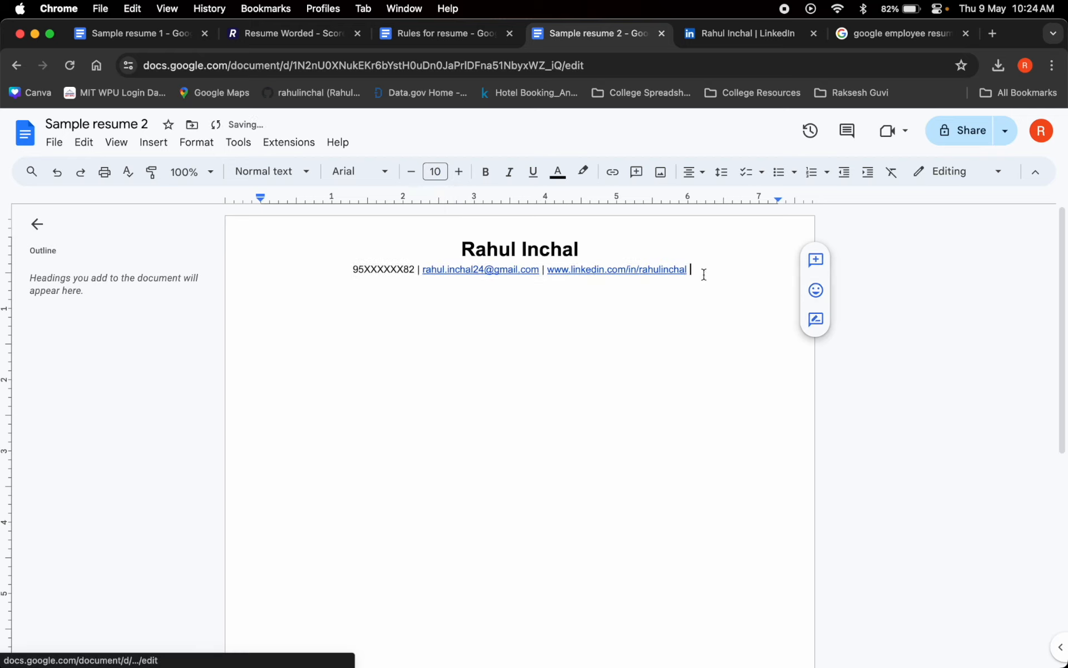
type("|")
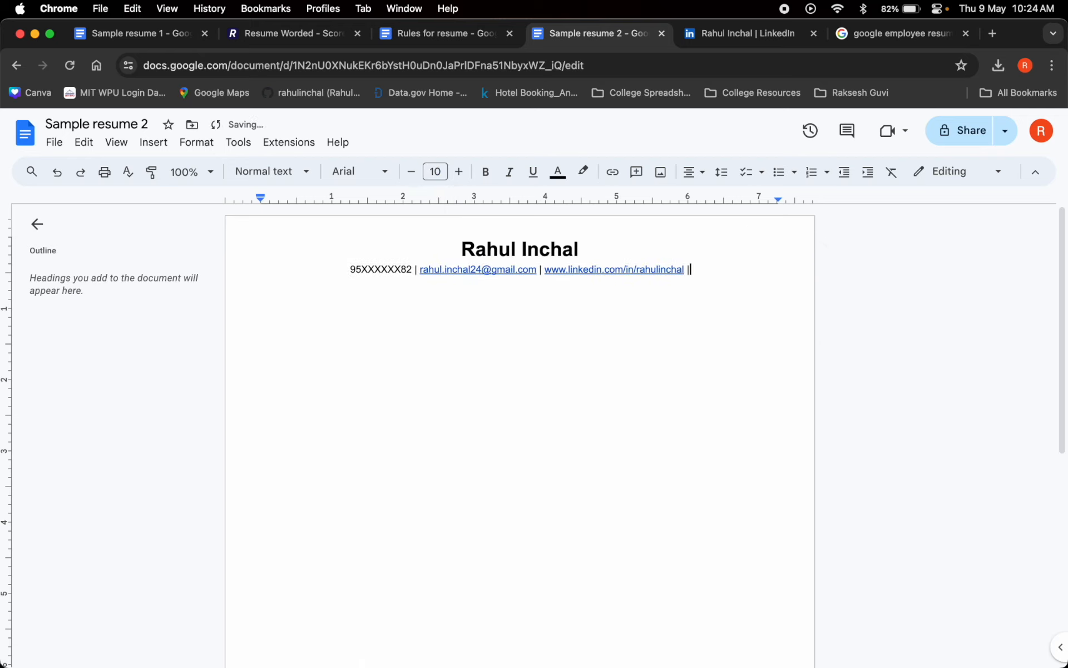
left_click(994, 35)
left_click(302, 92)
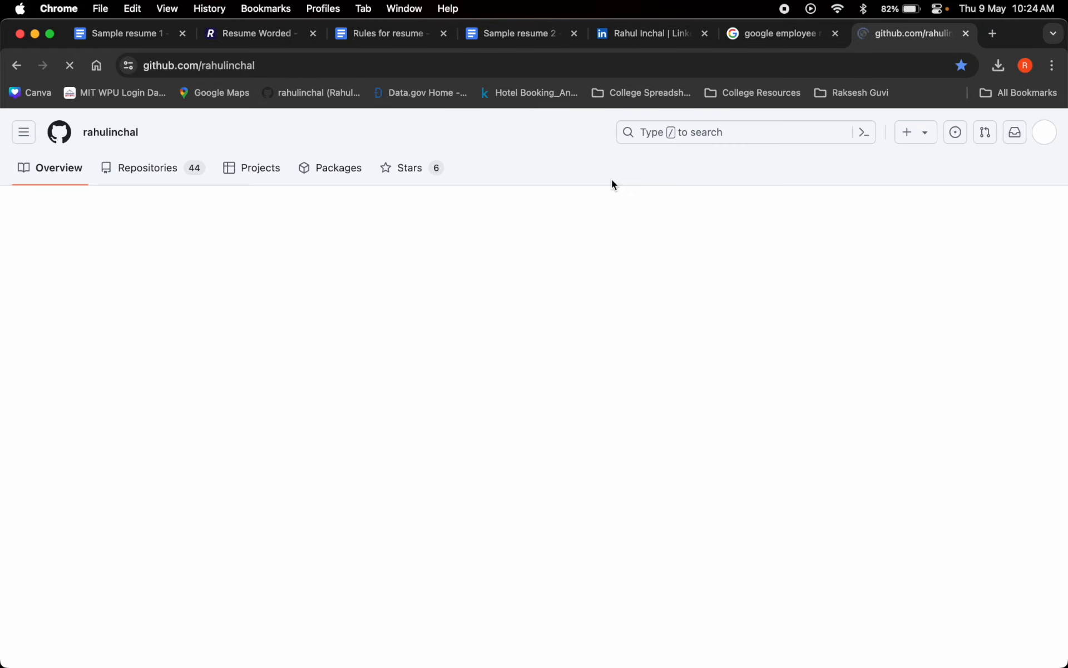
left_click(606, 63)
key("super+c")
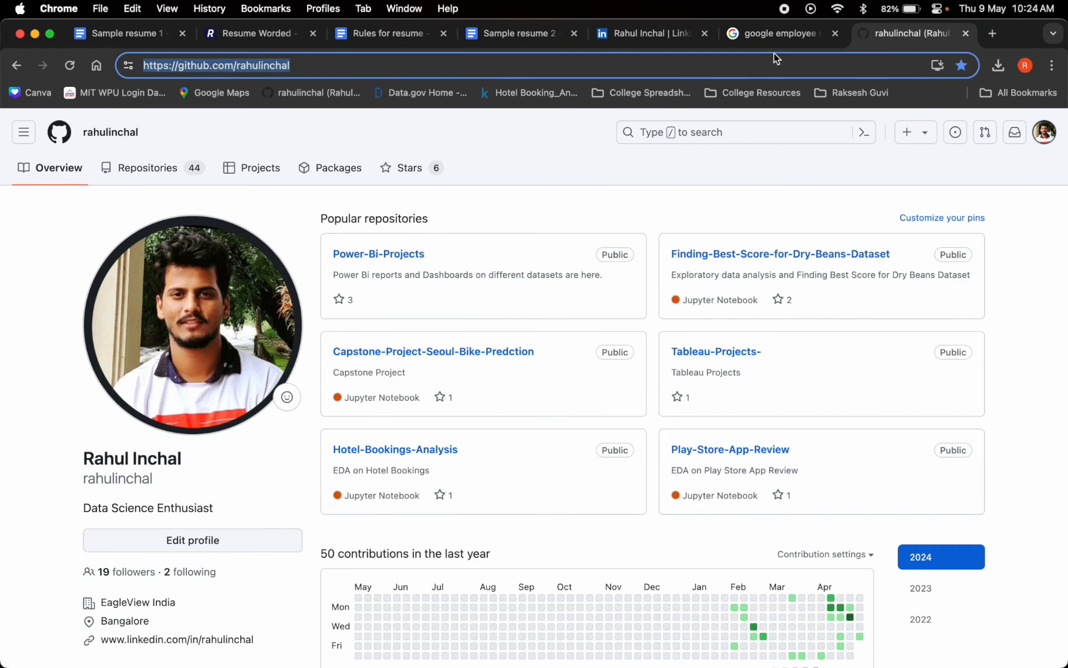
left_click(645, 30)
left_click(507, 33)
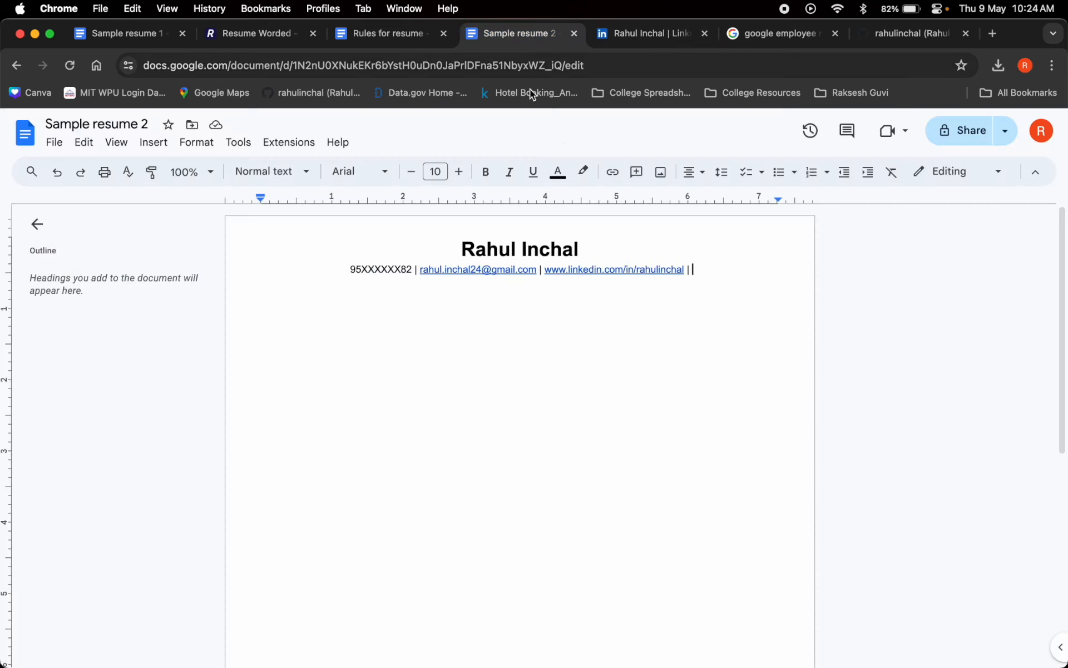
key("super+v")
triple_click(693, 273)
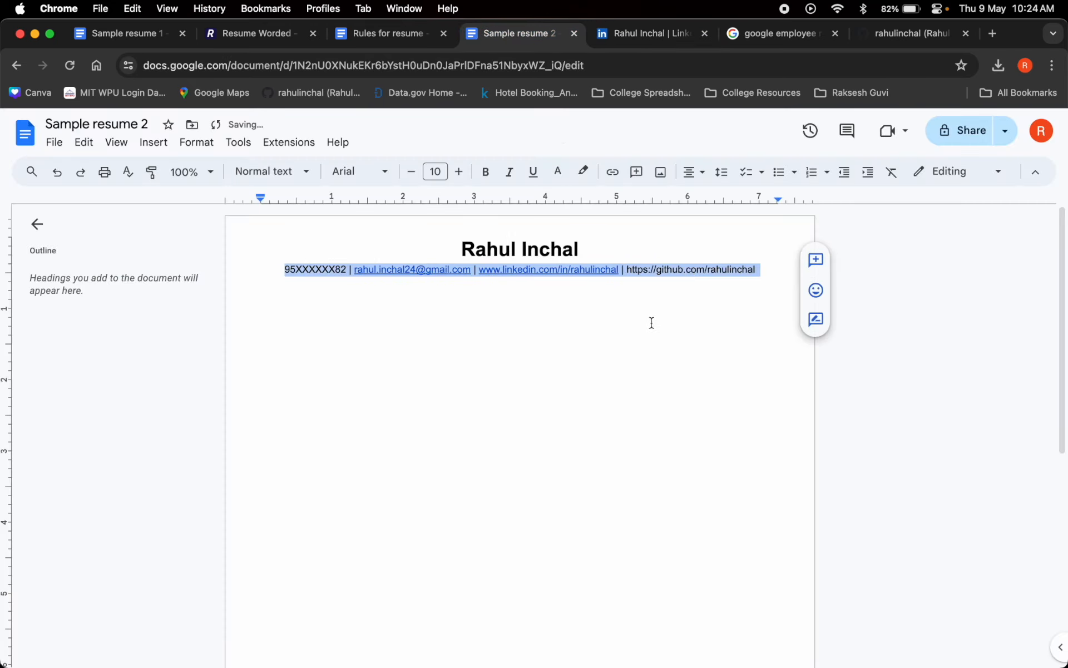
left_click(651, 322)
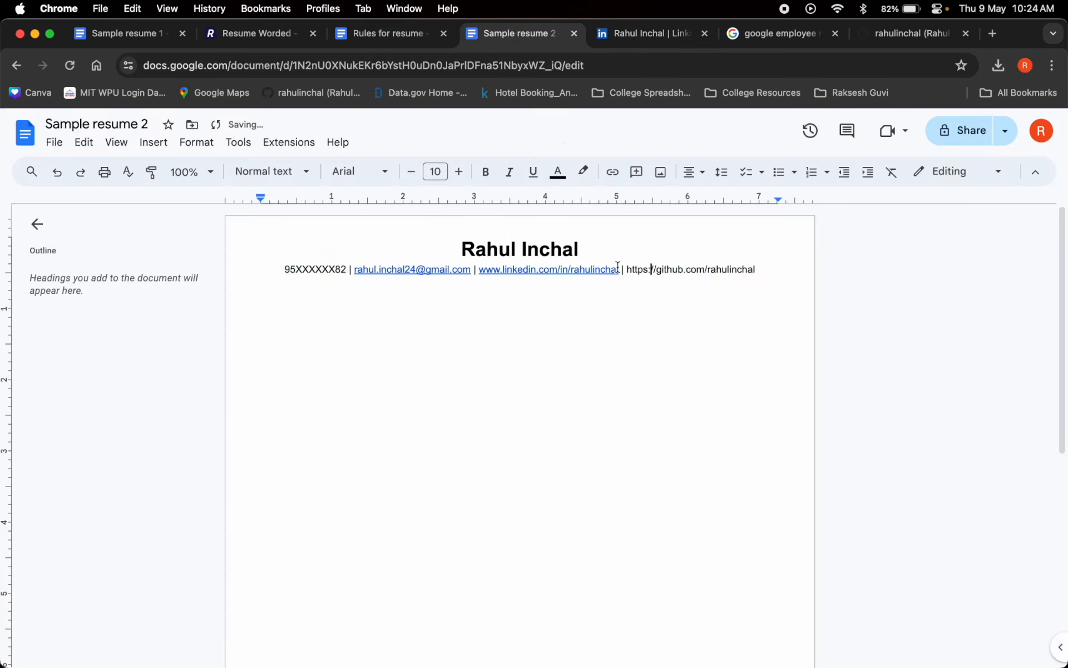
Turn the GitHub URL in the contact line into a hyperlink to the profile and start a new line below it.
double_click(755, 273)
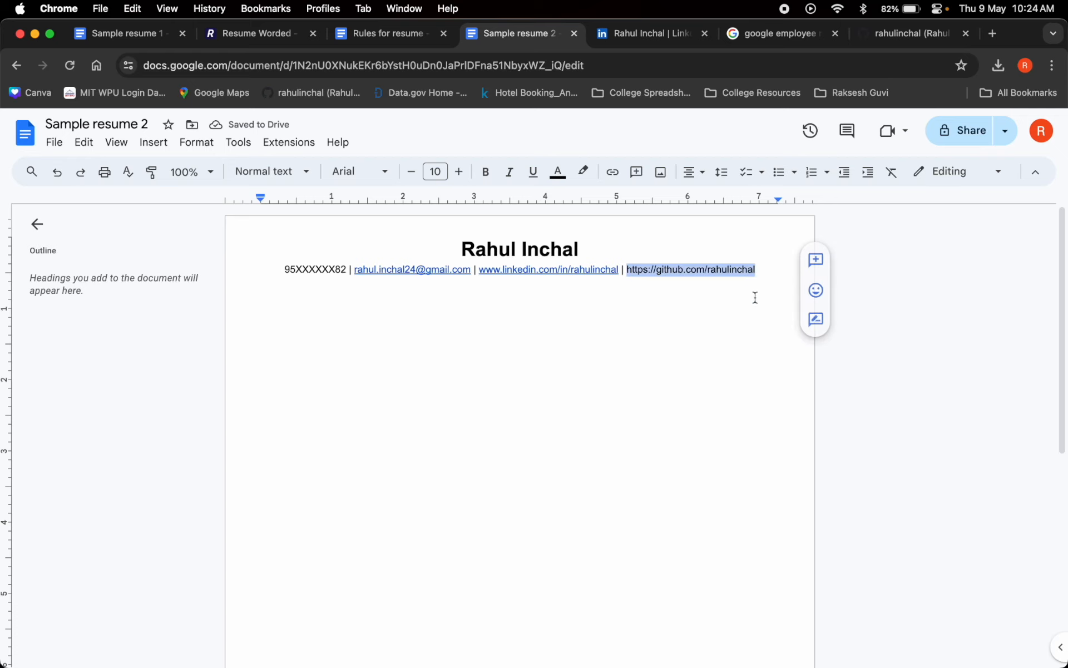
right_click(721, 269)
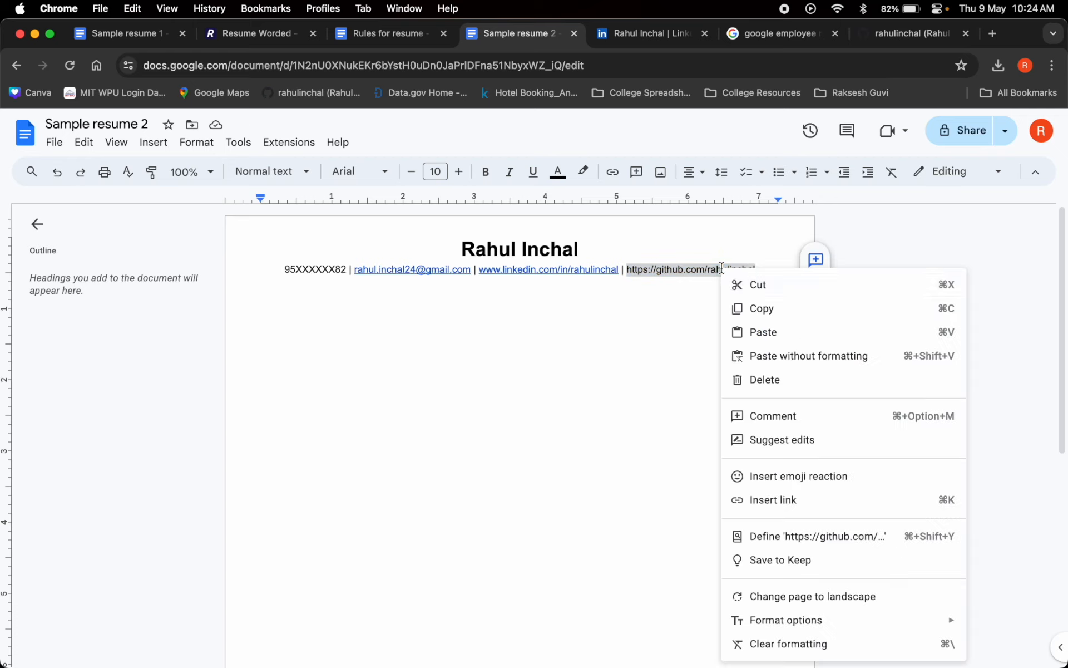
left_click(810, 502)
left_click(677, 334)
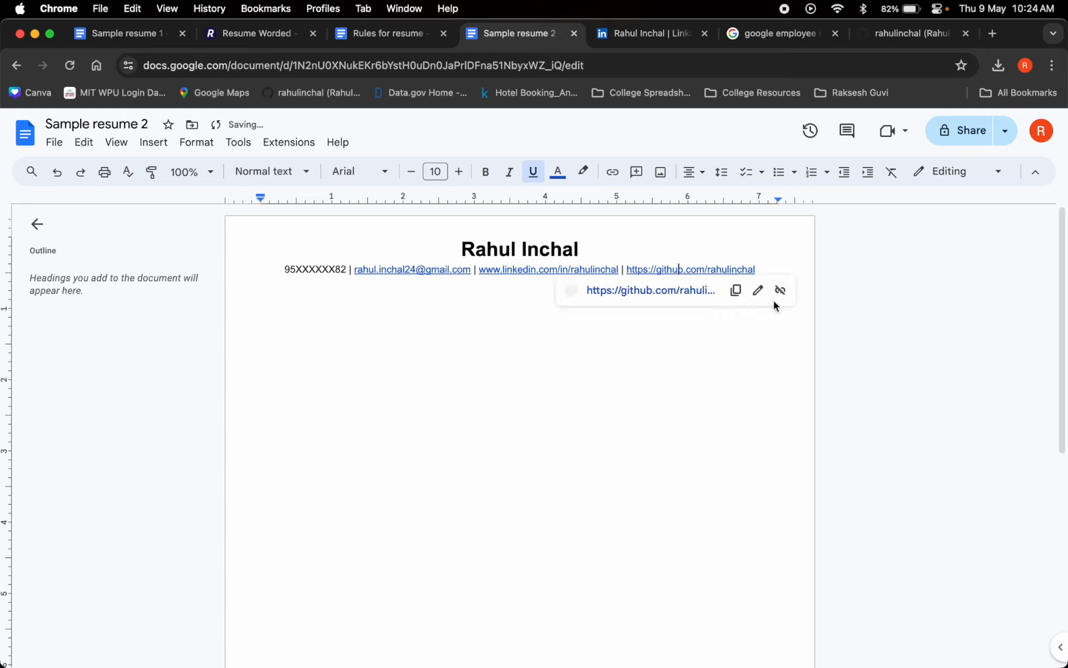
left_click(772, 264)
left_click(788, 267)
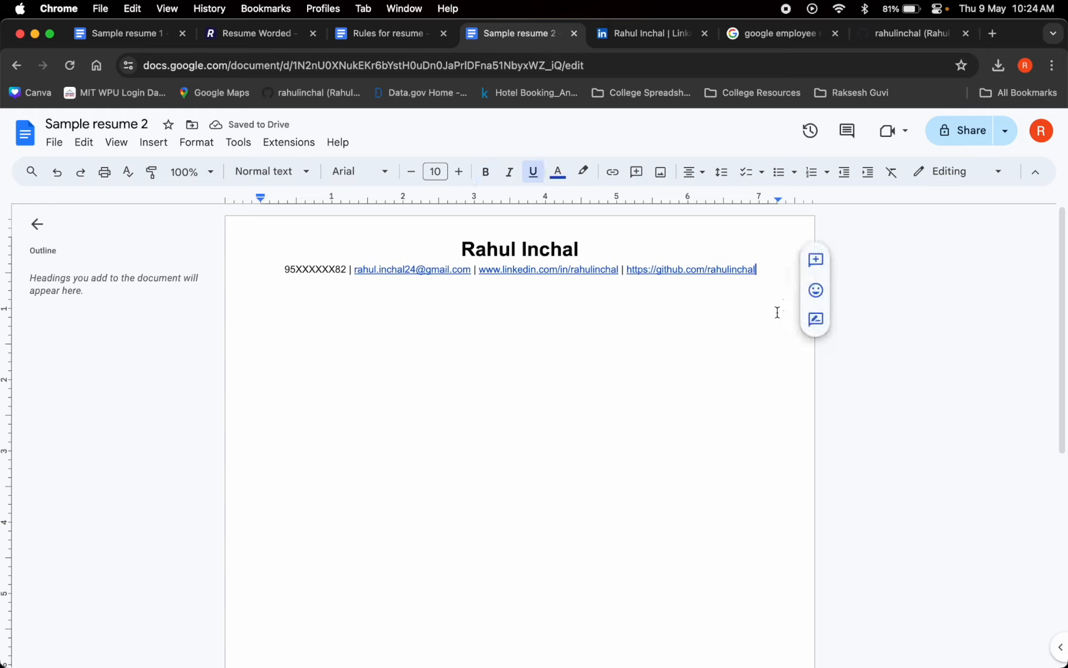
key("Return")
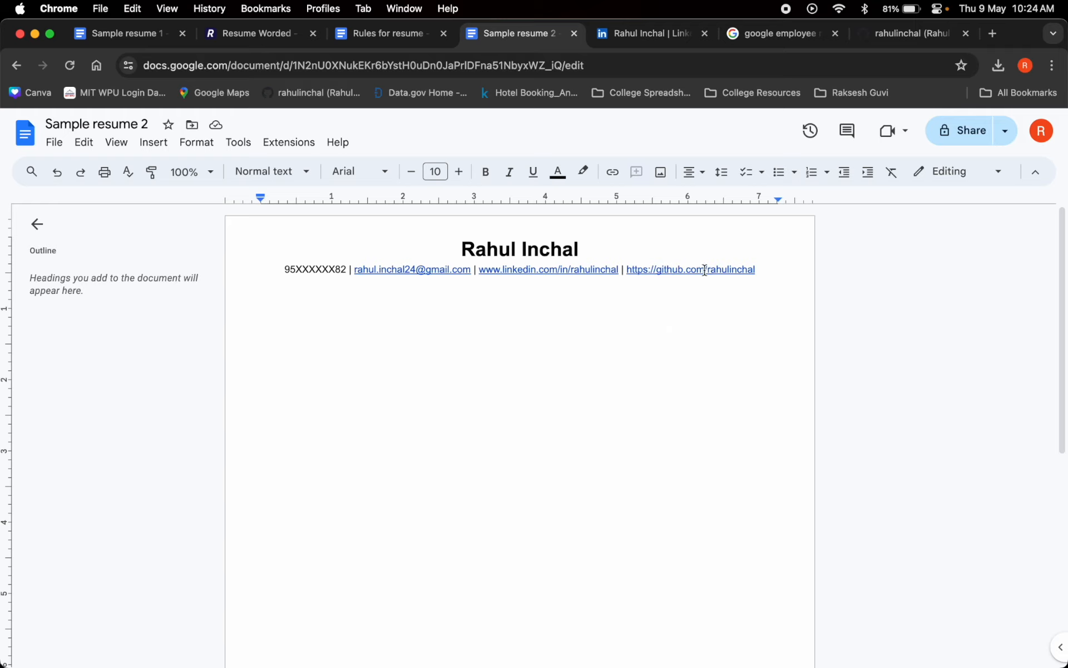
Open the final resume PDF from the desktop in Preview and follow the Power BI link in its Projects section to GitHub in Chrome.
key("ctrl+Right")
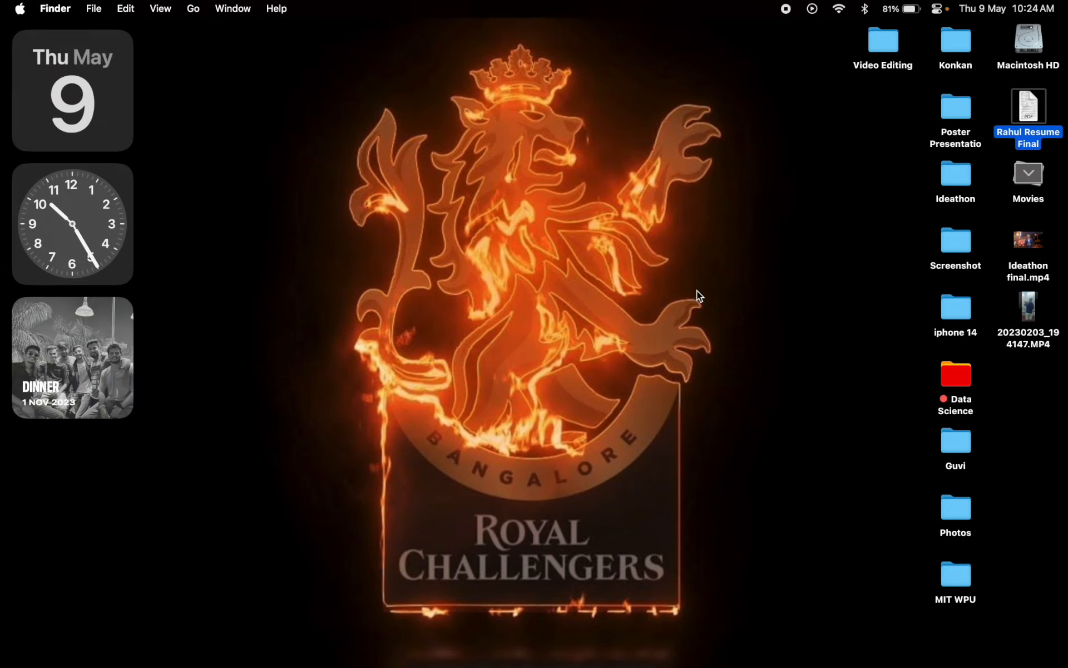
key("space")
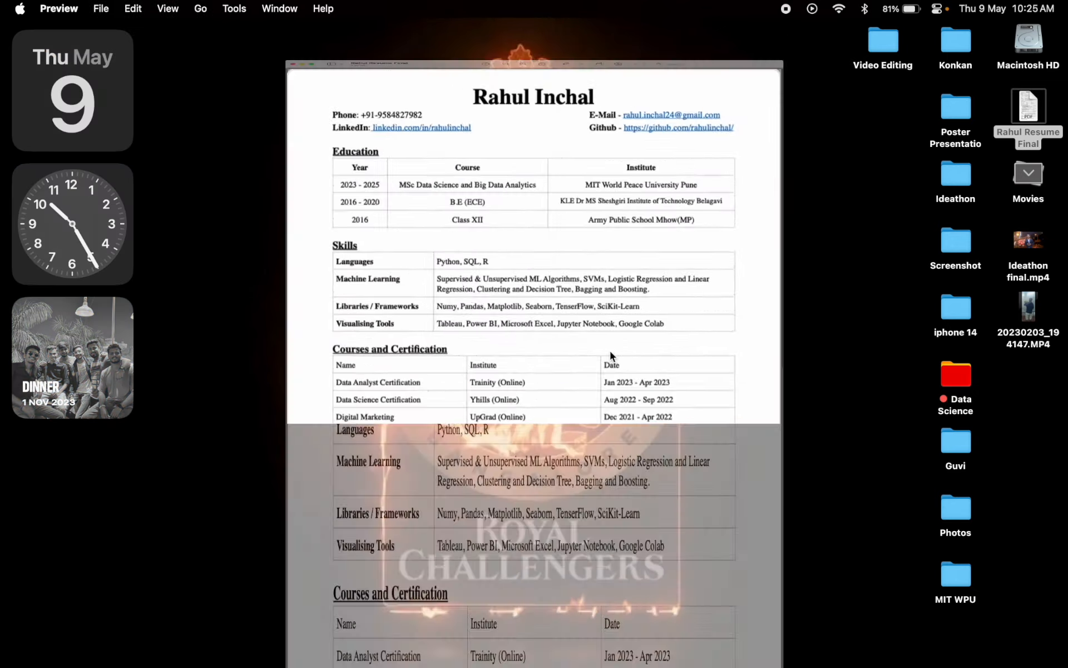
scroll(566, 432, "down", 10)
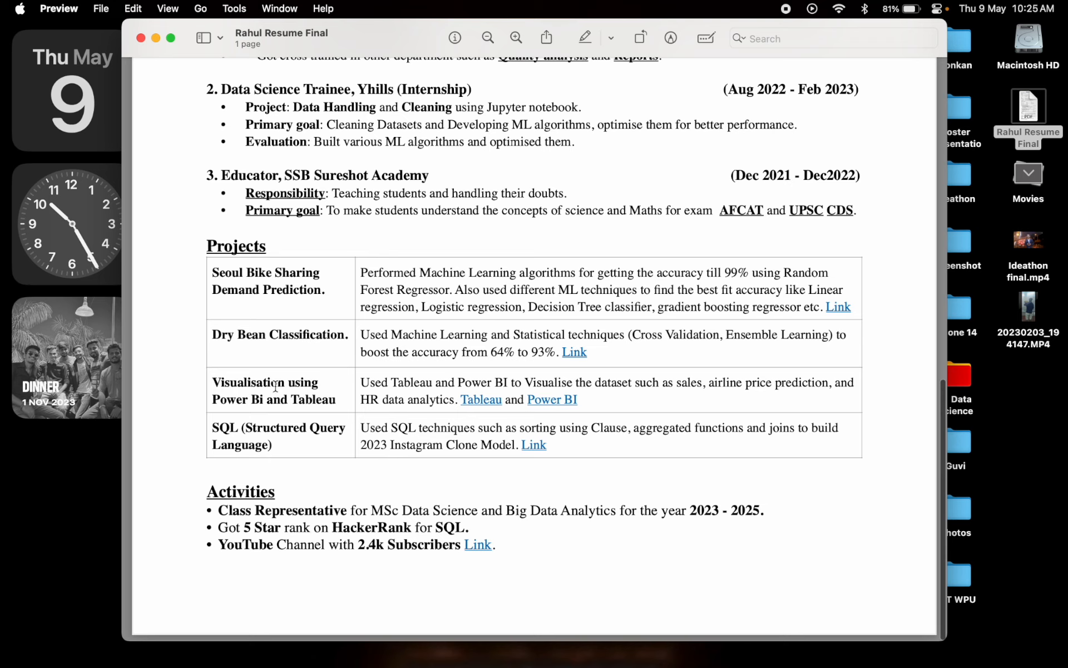
left_click(553, 401)
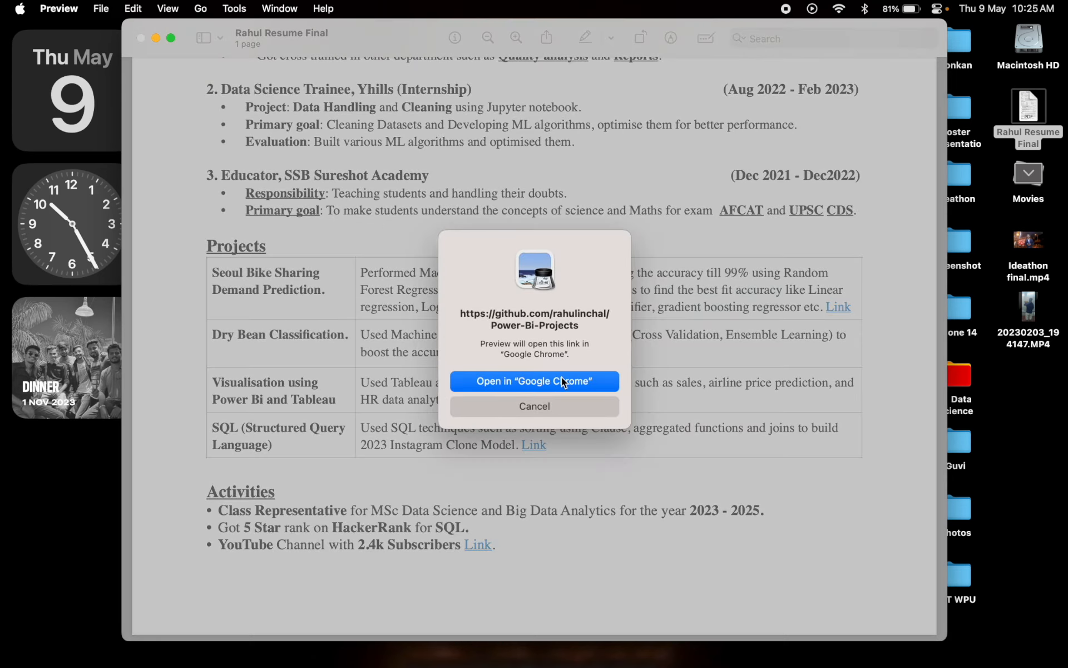
left_click(562, 381)
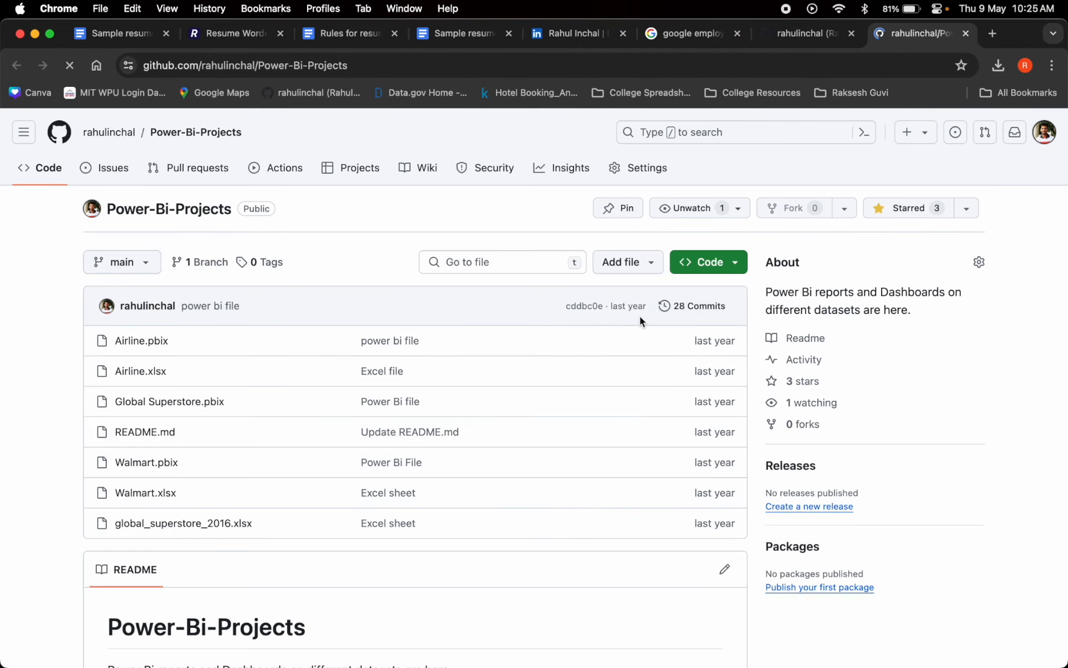
Examine the Power-Bi-Projects repository on GitHub, including its file list and the dashboard screenshots in the README.
scroll(528, 430, "down", 5)
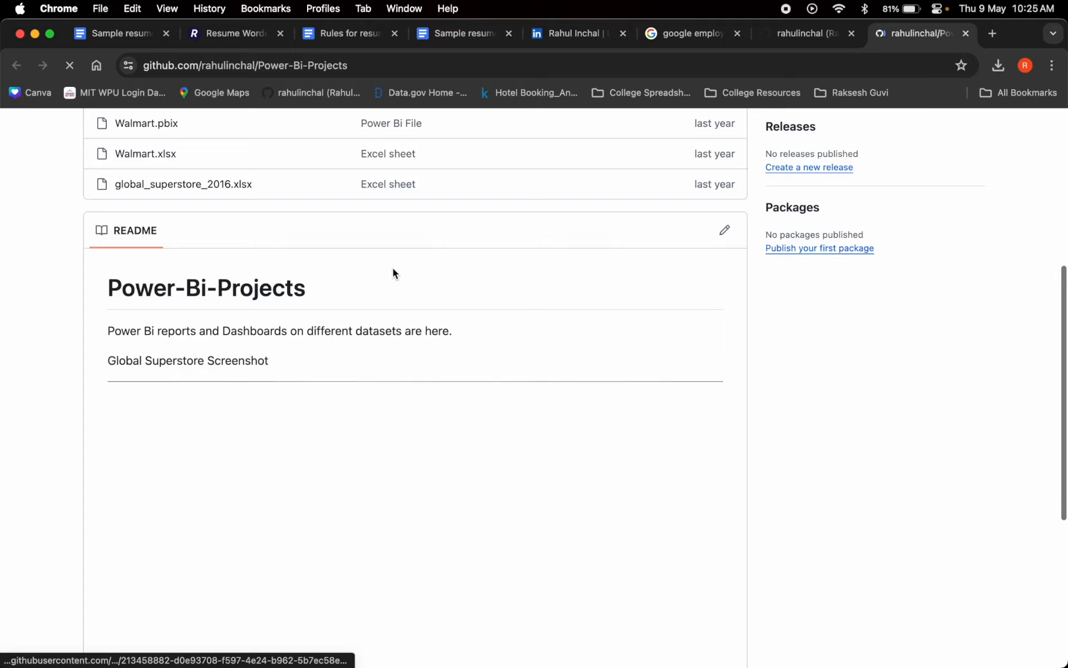
scroll(416, 434, "up", 5)
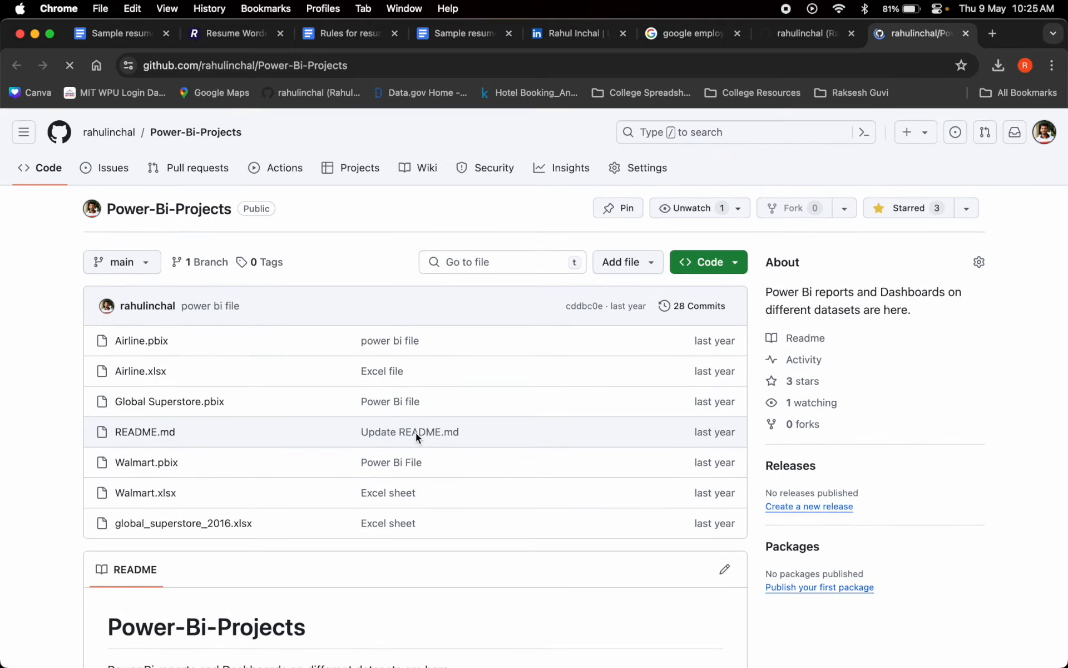
scroll(416, 432, "down", 6)
scroll(416, 432, "down", 2)
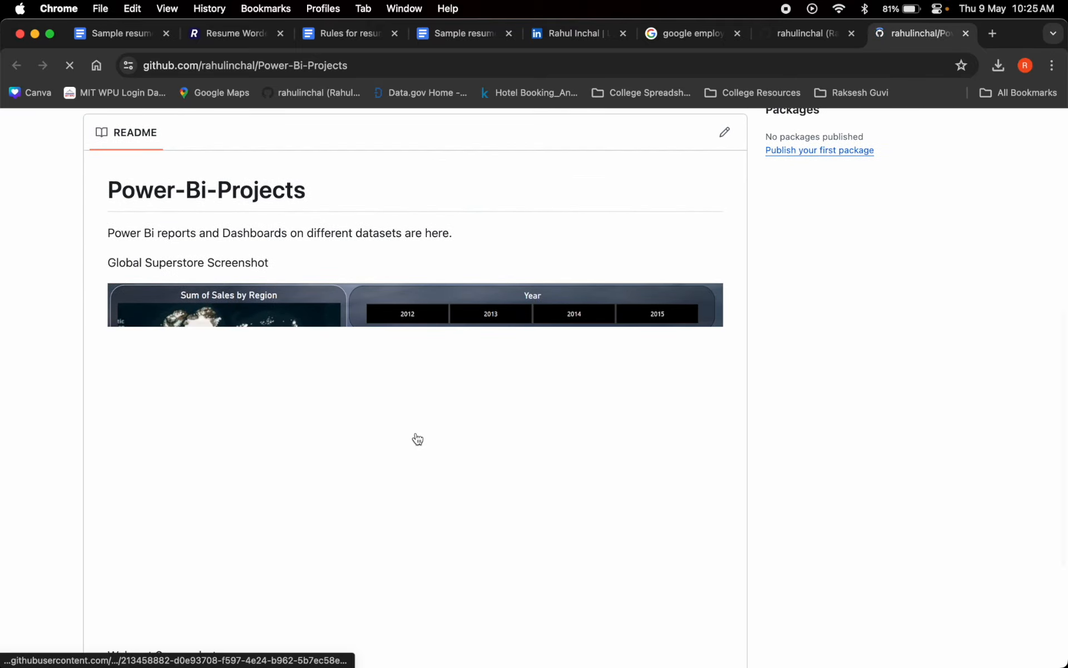
scroll(417, 439, "down", 2)
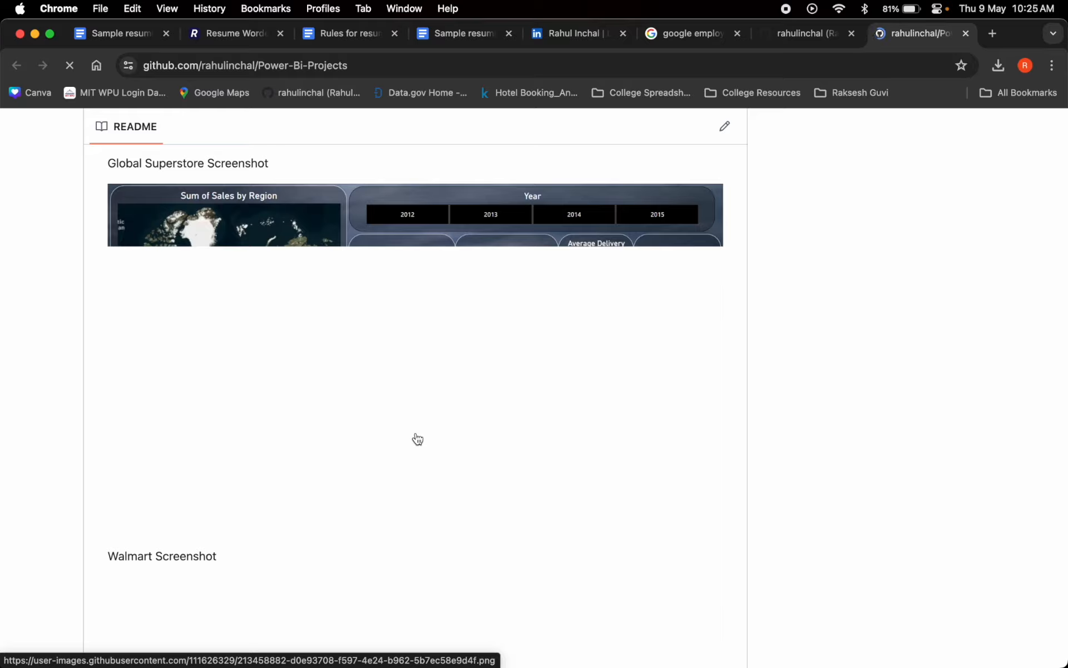
scroll(416, 439, "down", 2)
scroll(415, 439, "up", 4)
scroll(545, 429, "down", 1)
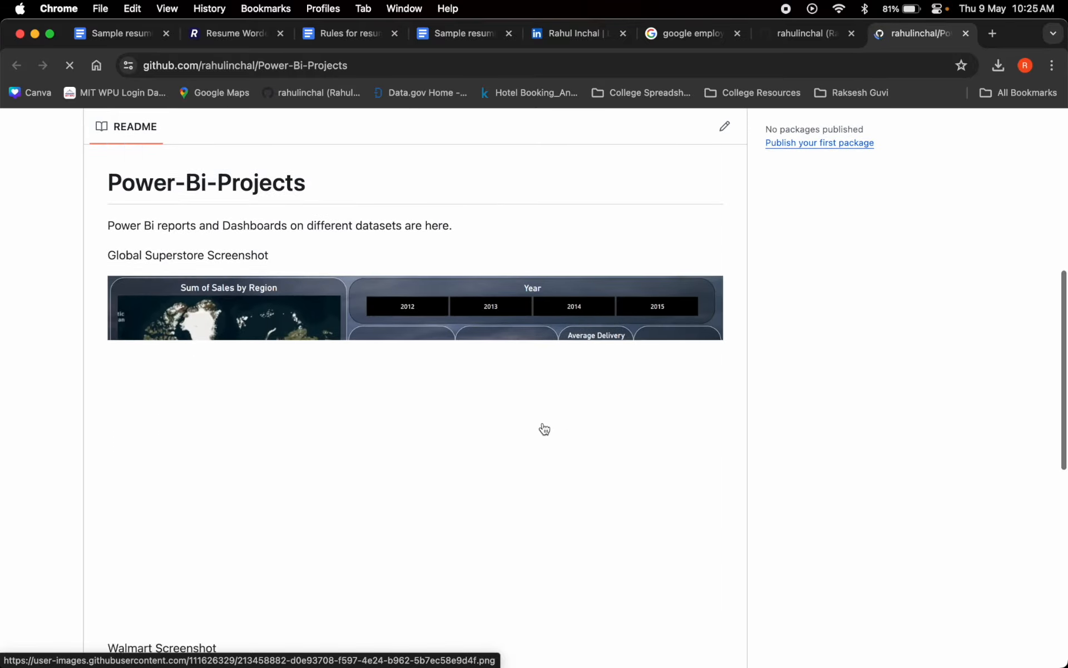
scroll(544, 429, "down", 5)
scroll(544, 428, "up", 10)
scroll(544, 429, "down", 5)
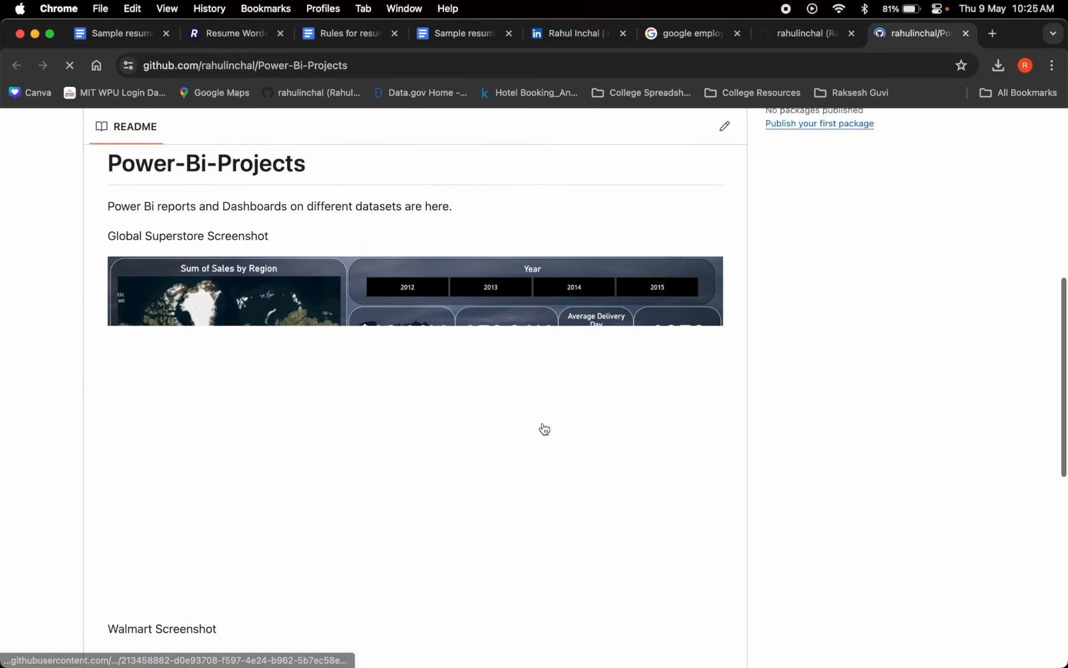
scroll(374, 398, "up", 9)
Return to the resume PDF in Preview and follow the GitHub link in its header to Chrome.
key("ctrl+Right")
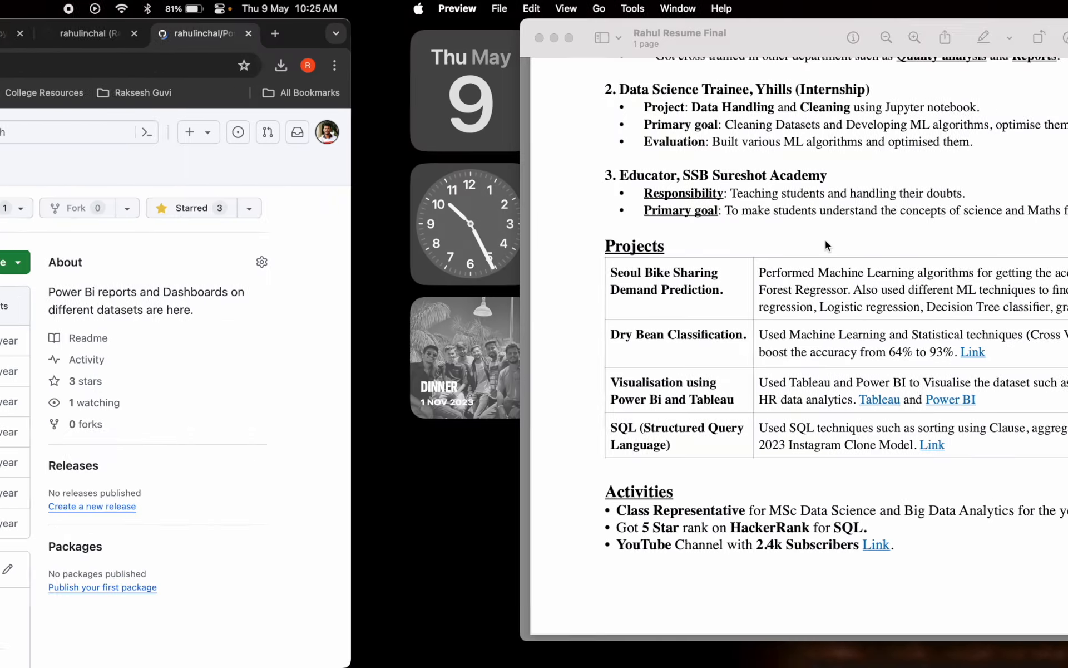
scroll(693, 296, "up", 10)
left_click(761, 148)
left_click(535, 381)
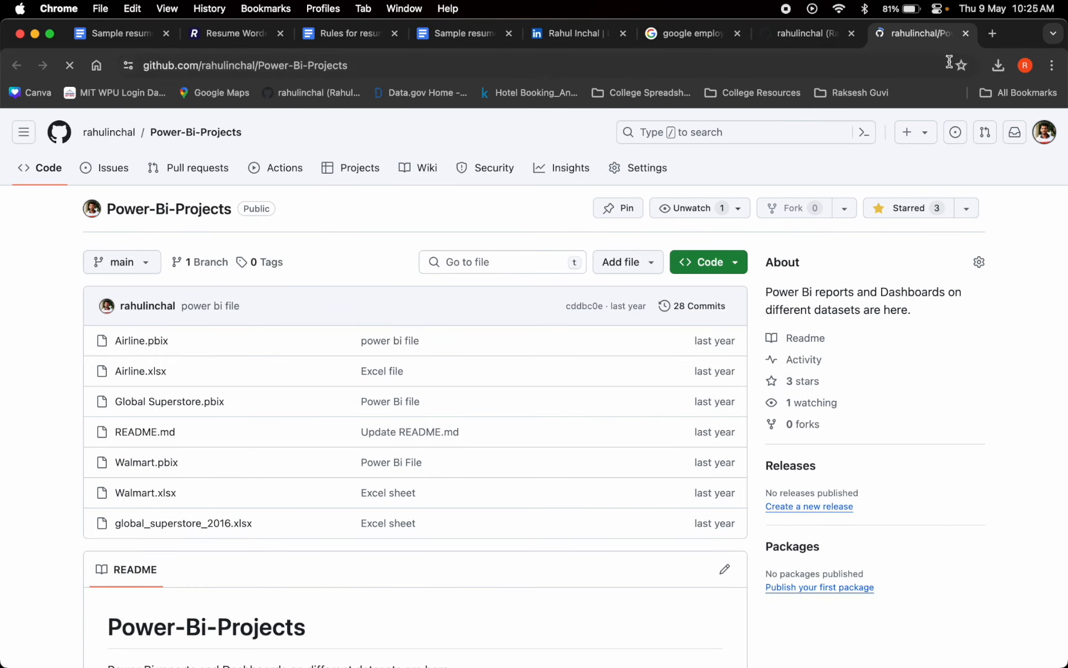
Close the open GitHub pages and return to the Sample resume 2 document.
left_click(966, 34)
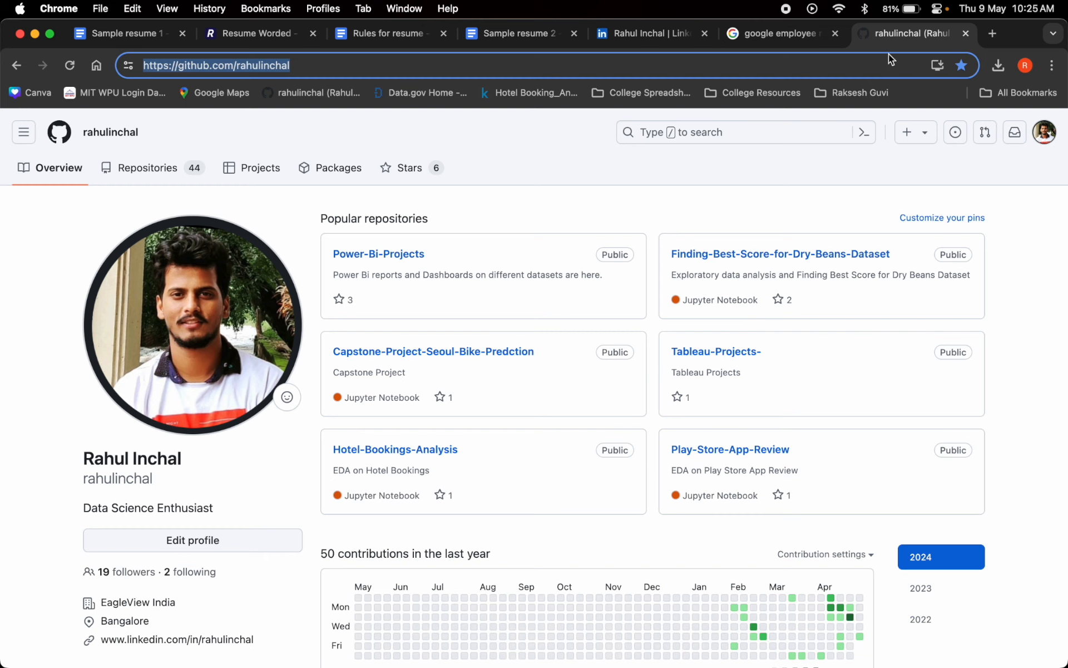
left_click(967, 34)
left_click(737, 34)
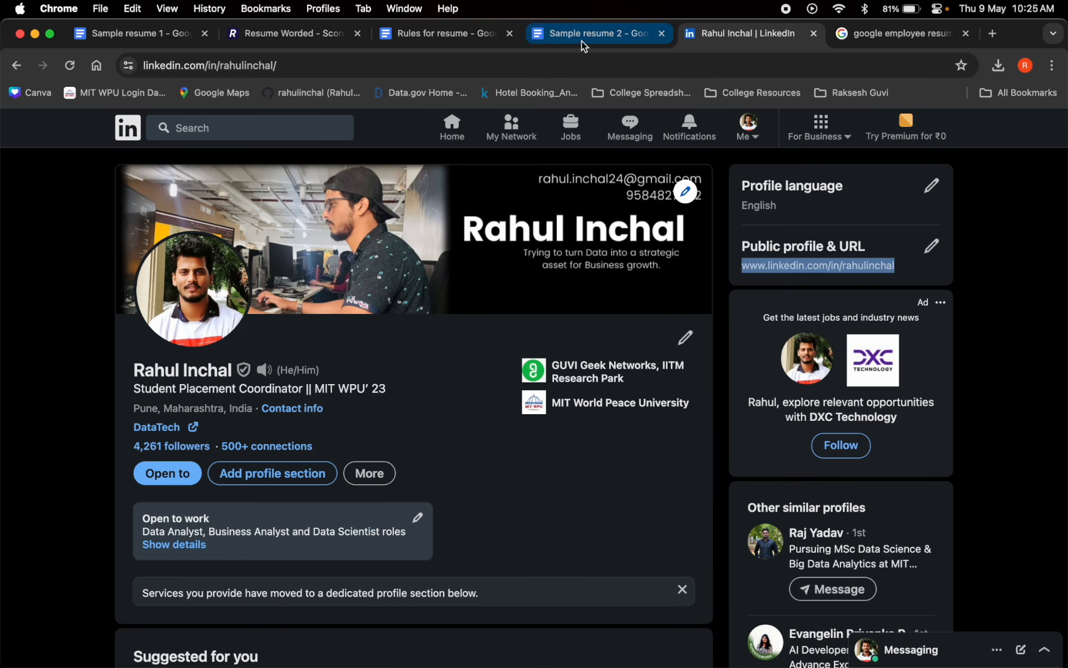
left_click(595, 34)
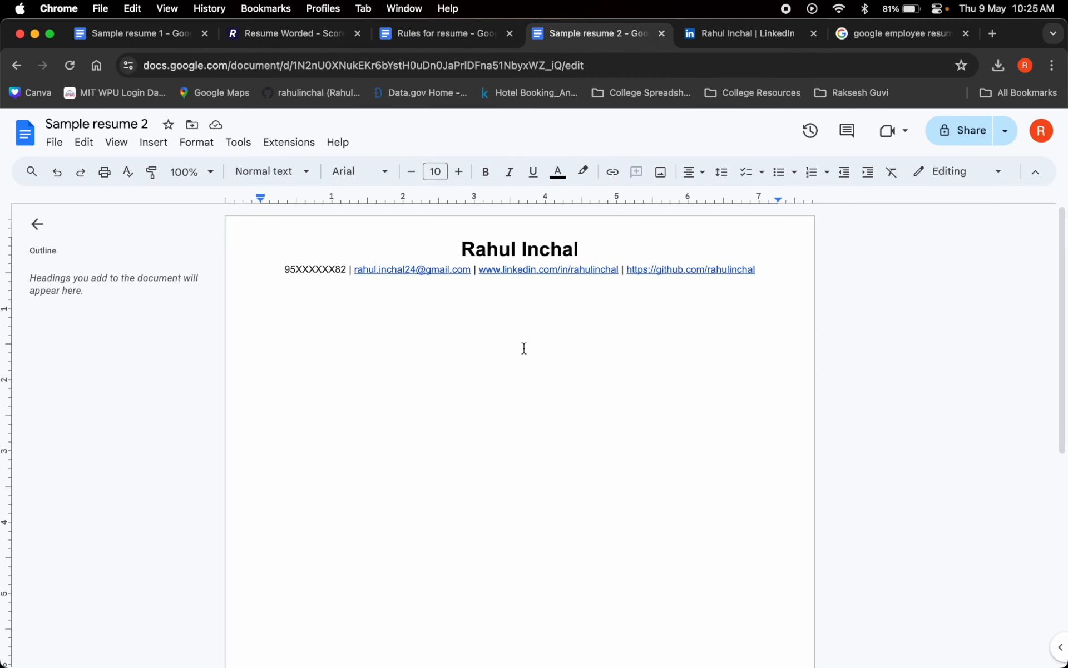
Add a justified "Education" heading below the contact line in bold at size 11, and start a new line after it.
key("Return")
type("Education")
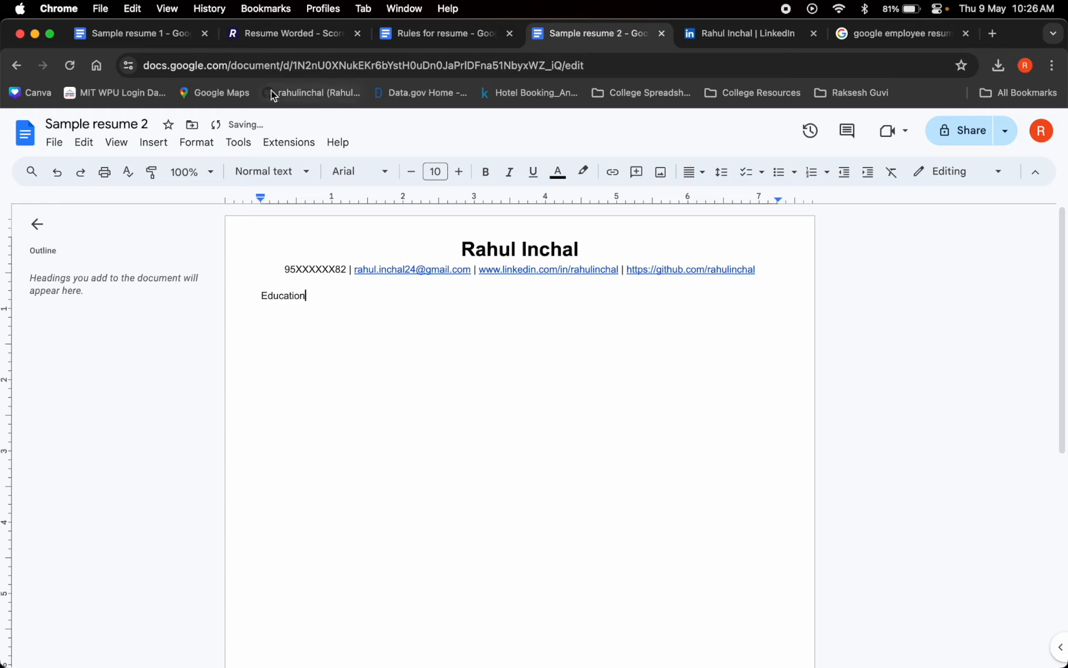
double_click(295, 302)
key("super+b")
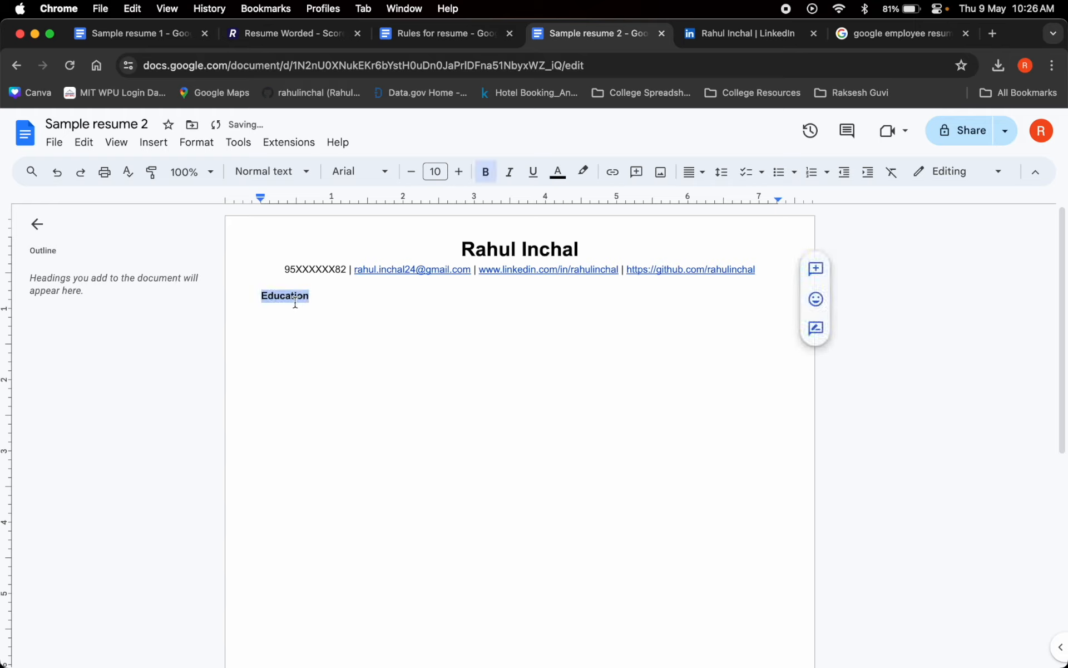
key("super+shift+period")
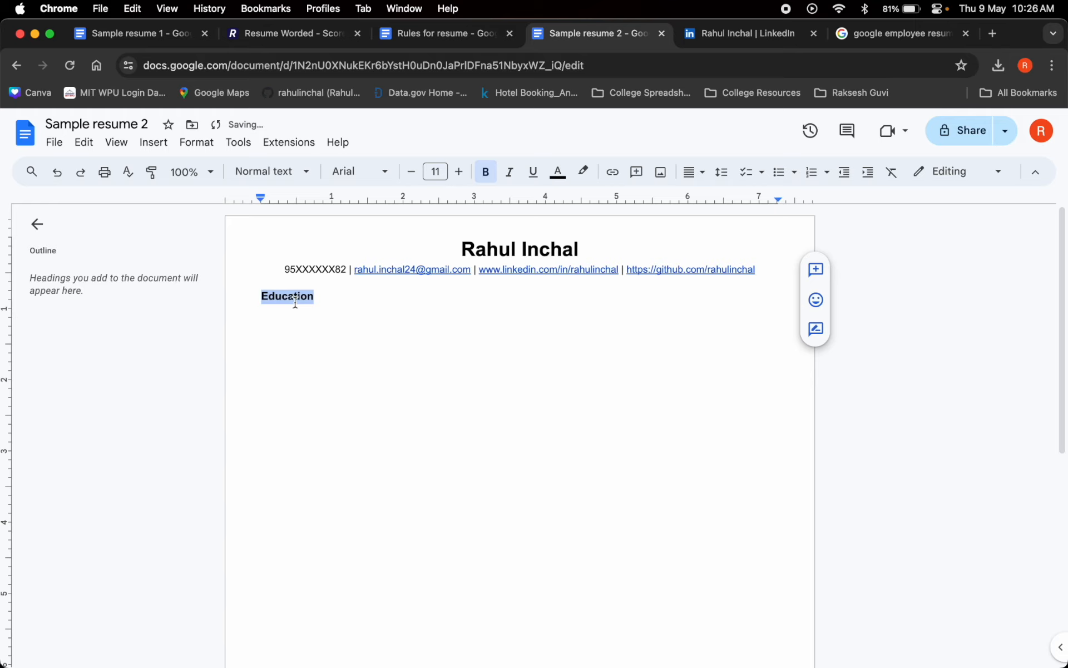
key("Right")
key("Return")
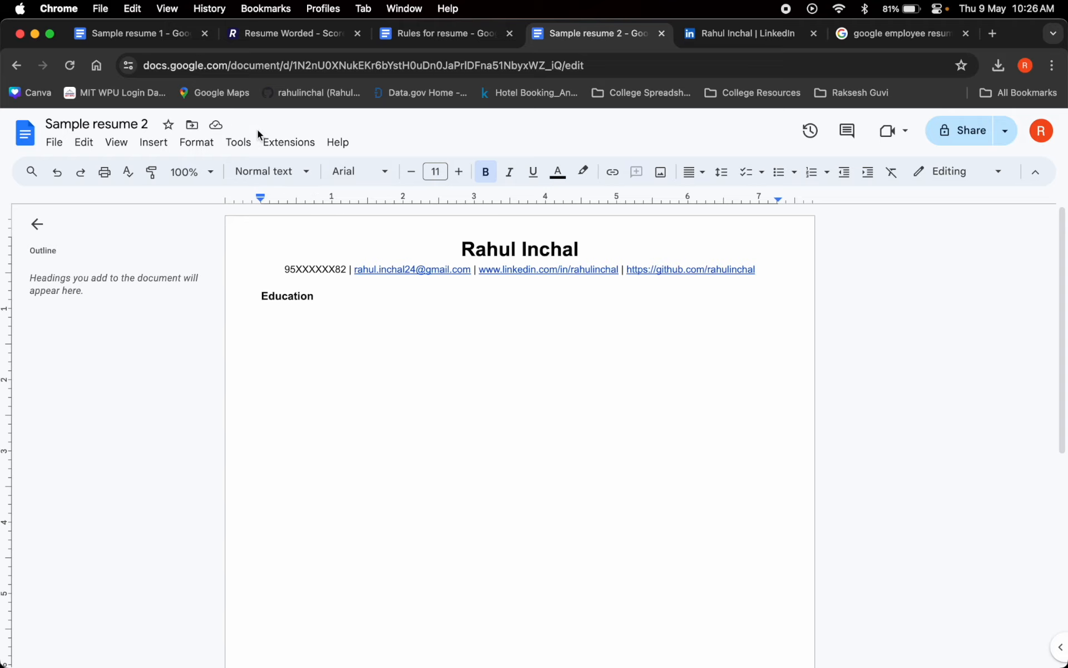
Review the Education table's layout and columns in Sample resume 1.
left_click(179, 33)
scroll(392, 401, "up", 5)
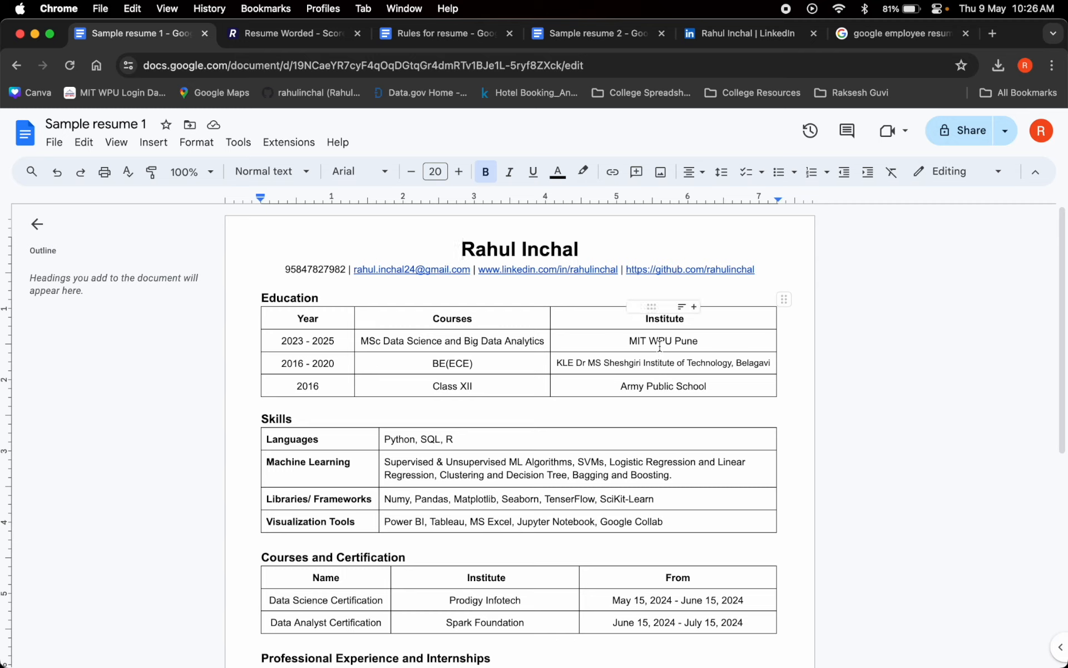
Return to the Sample resume 2 document and insert a 3 x 3 table below the Education heading.
left_click(886, 34)
left_click(593, 33)
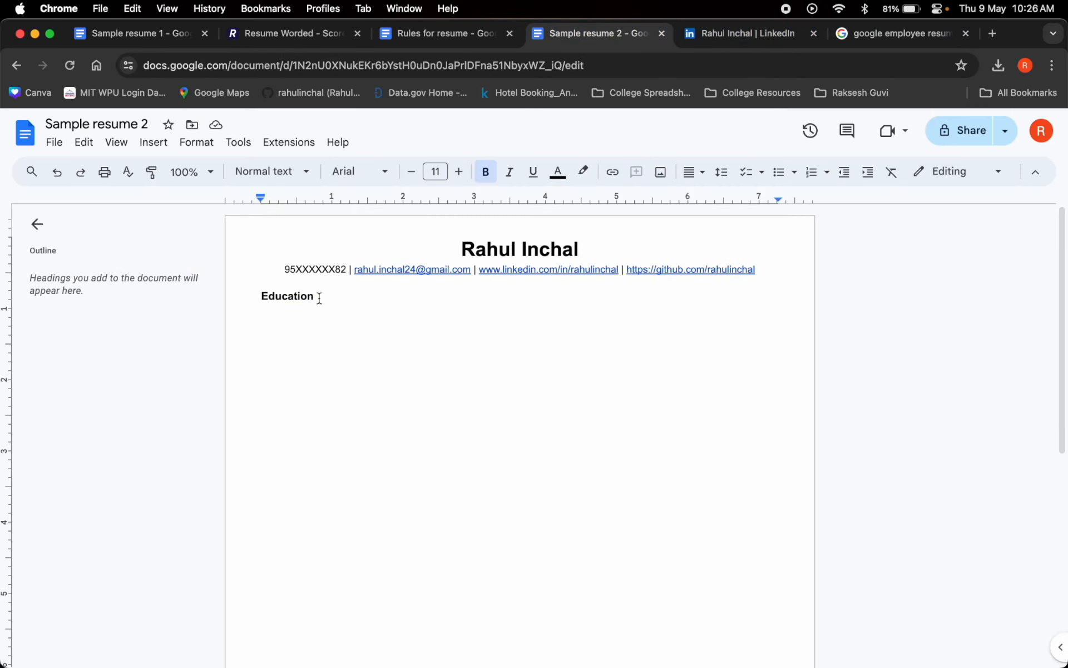
left_click(156, 143)
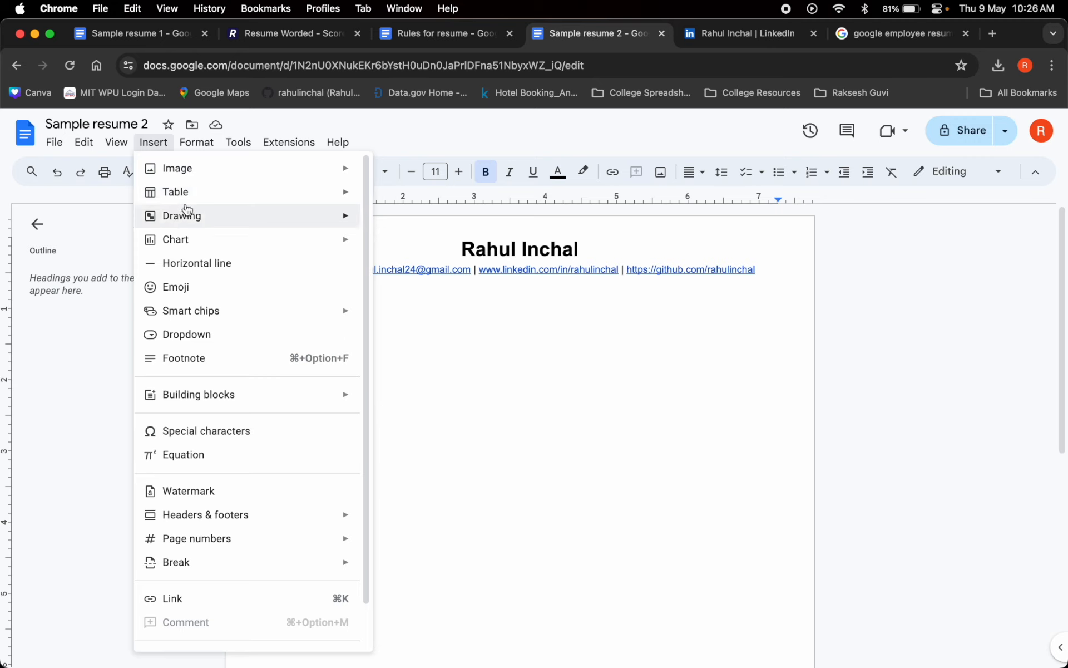
mouse_move(187, 199)
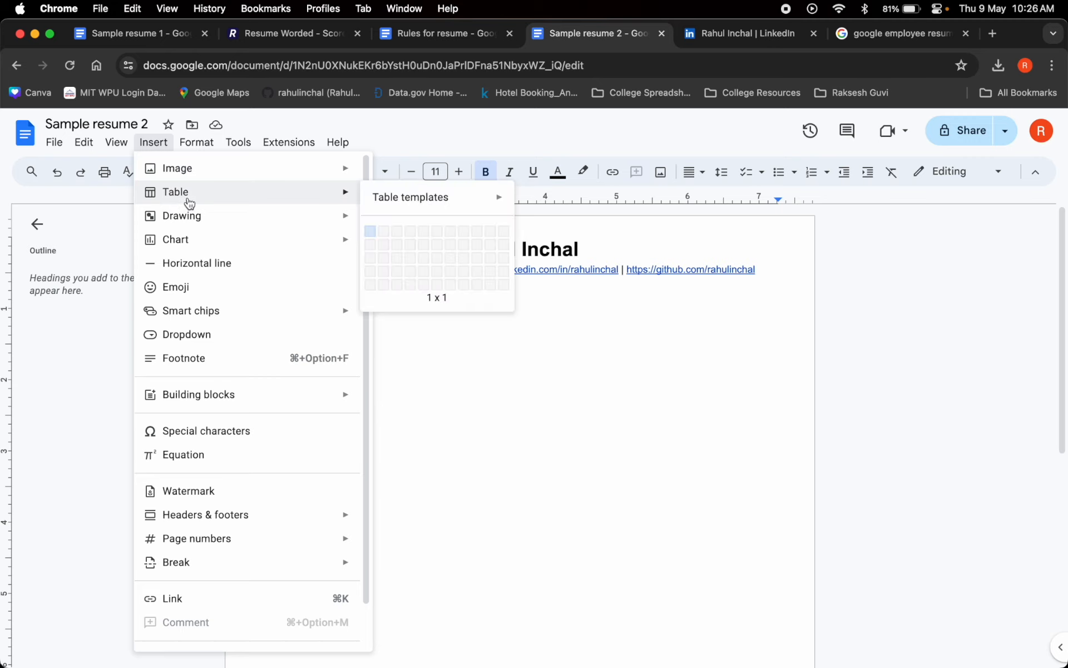
left_click(396, 259)
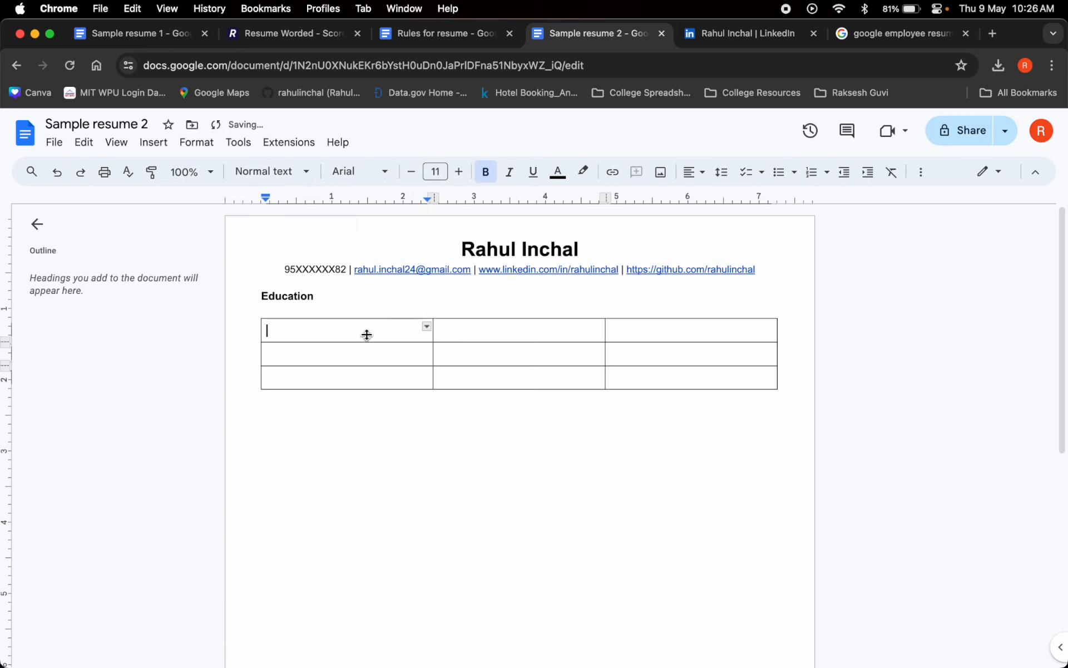
Enter a centred, bold "Year" header in the first column of the Education table.
double_click(320, 335)
left_click(320, 335)
type("YEar")
key("BackSpace")
key("BackSpace")
key("BackSpace")
key("BackSpace")
key("BackSpace")
type("Year")
key("Tab")
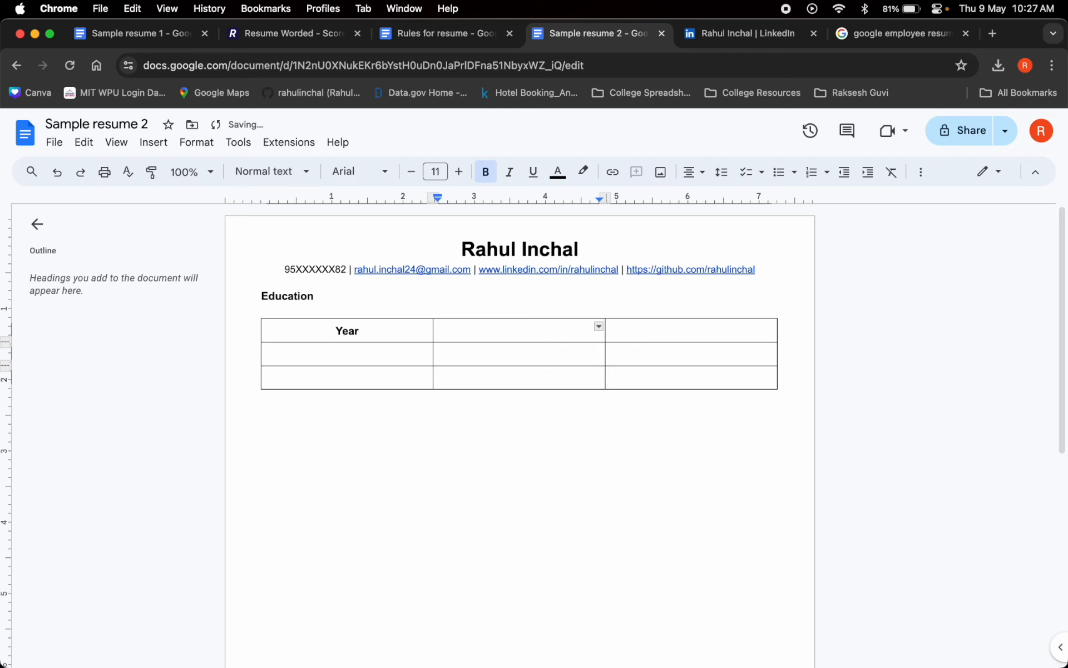
Add centred "Course" and "Institute" headers to the remaining Education columns, consulting Sample resume 1 for the wording.
type("C")
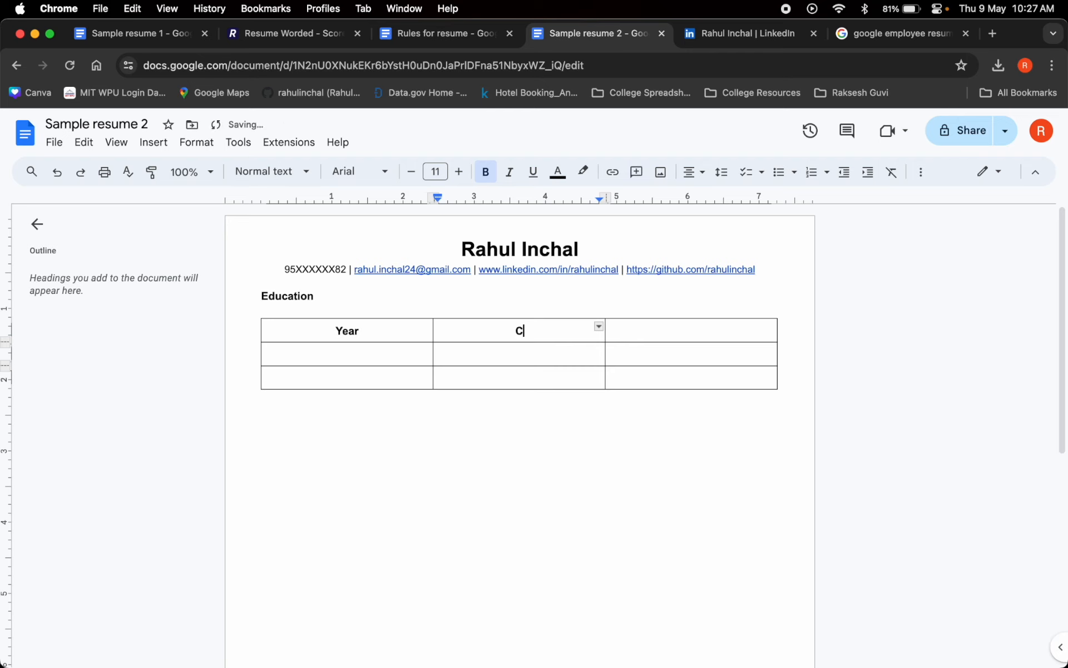
left_click(162, 31)
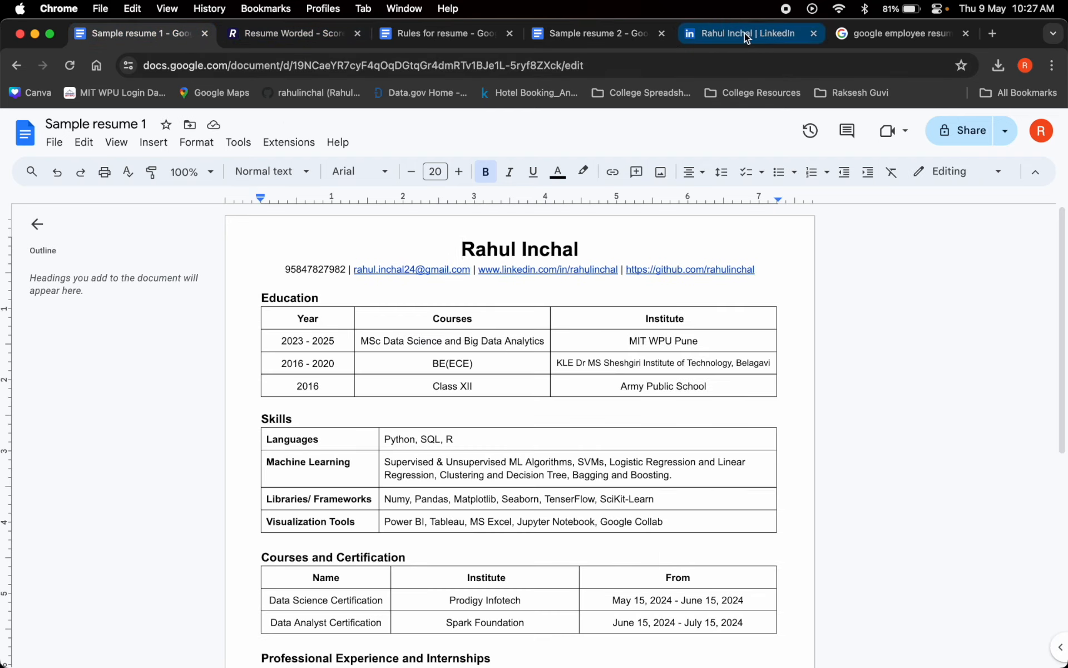
left_click(578, 35)
type("ourse")
key("Tab")
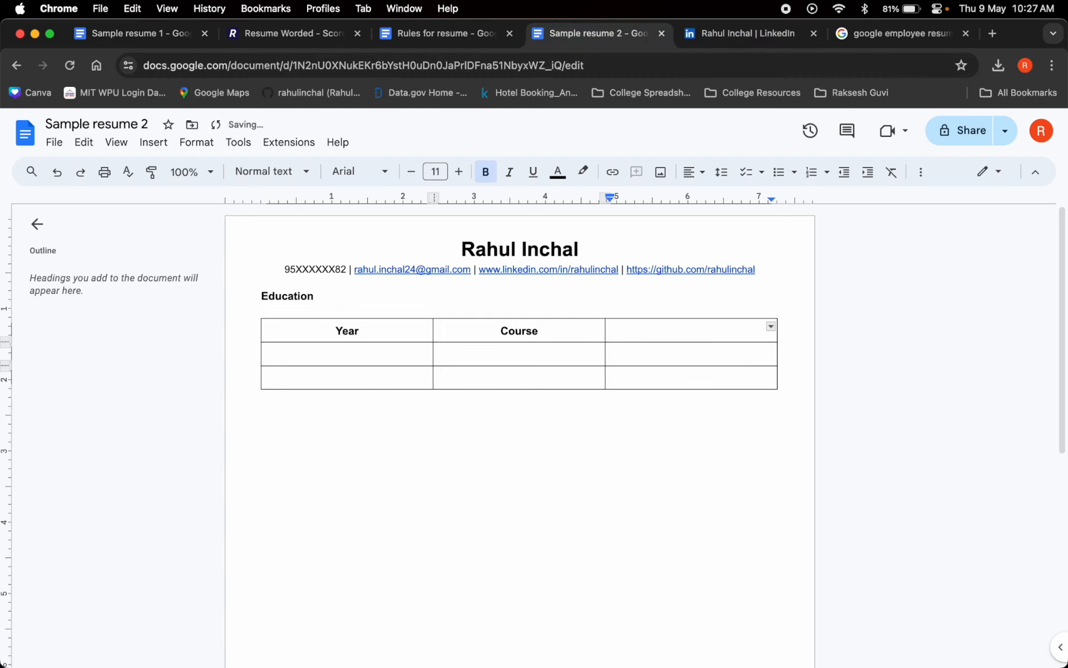
type("Institute")
Enter "2023 - 2025" centred in the Year cell of the second row.
left_click(327, 354)
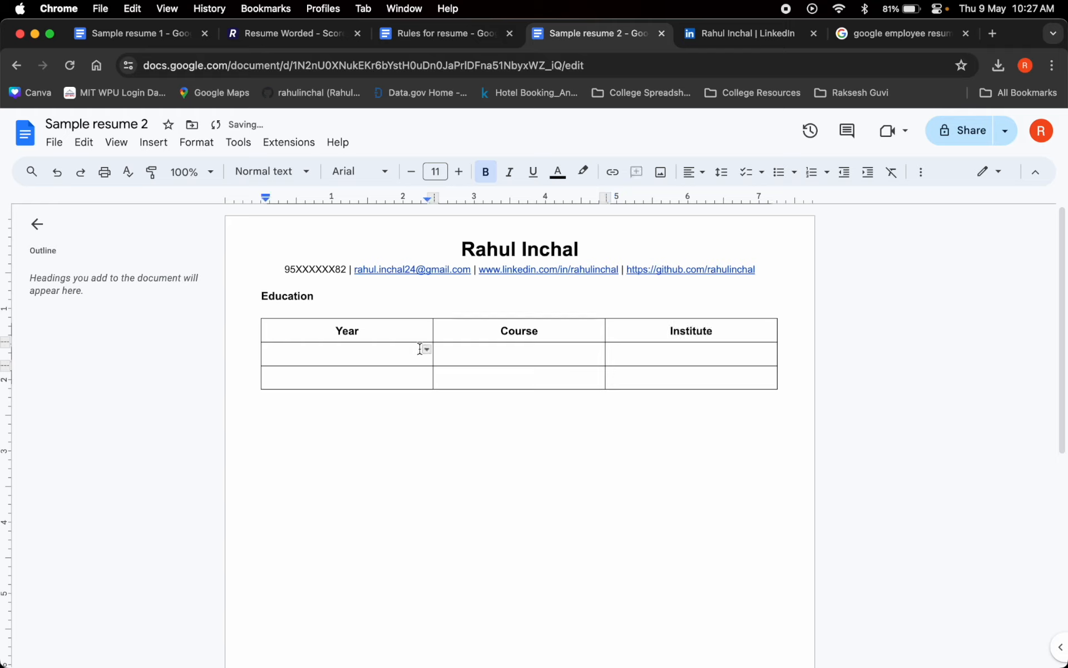
type("2023")
key("BackSpace")
key("BackSpace")
key("BackSpace")
key("BackSpace")
key("BackSpace")
type("2023 - 2025")
Enter "MSc Data Science and Big Data Analytics" as the course and remove bold from the second row's year and course.
key("Tab")
type("MSc Day")
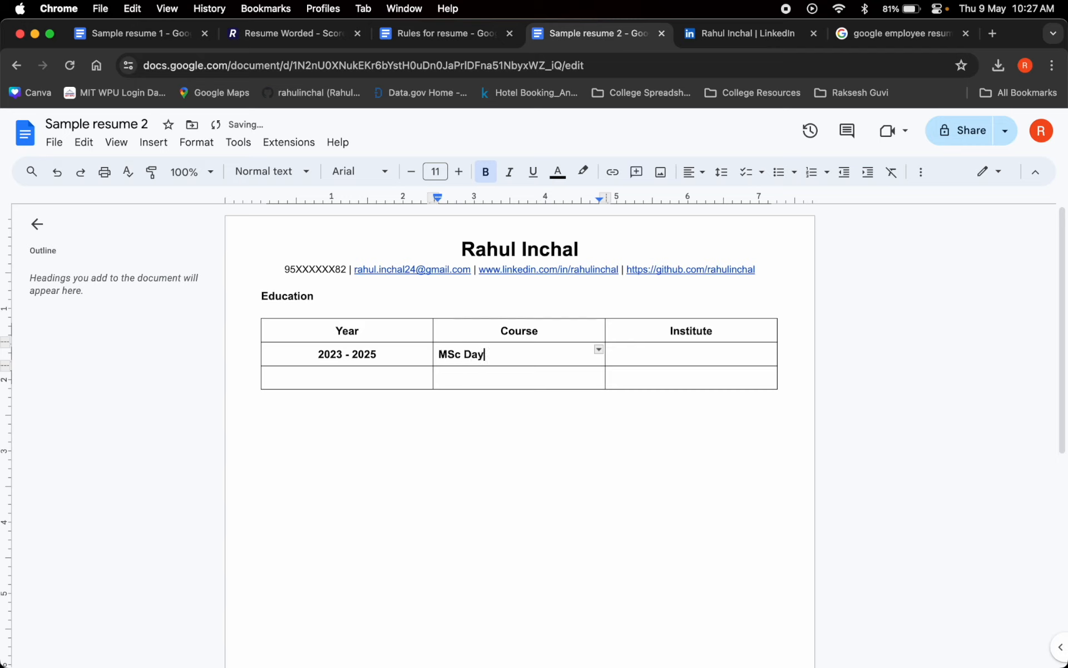
key("BackSpace")
key("BackSpace")
key("BackSpace")
triple_click(357, 351)
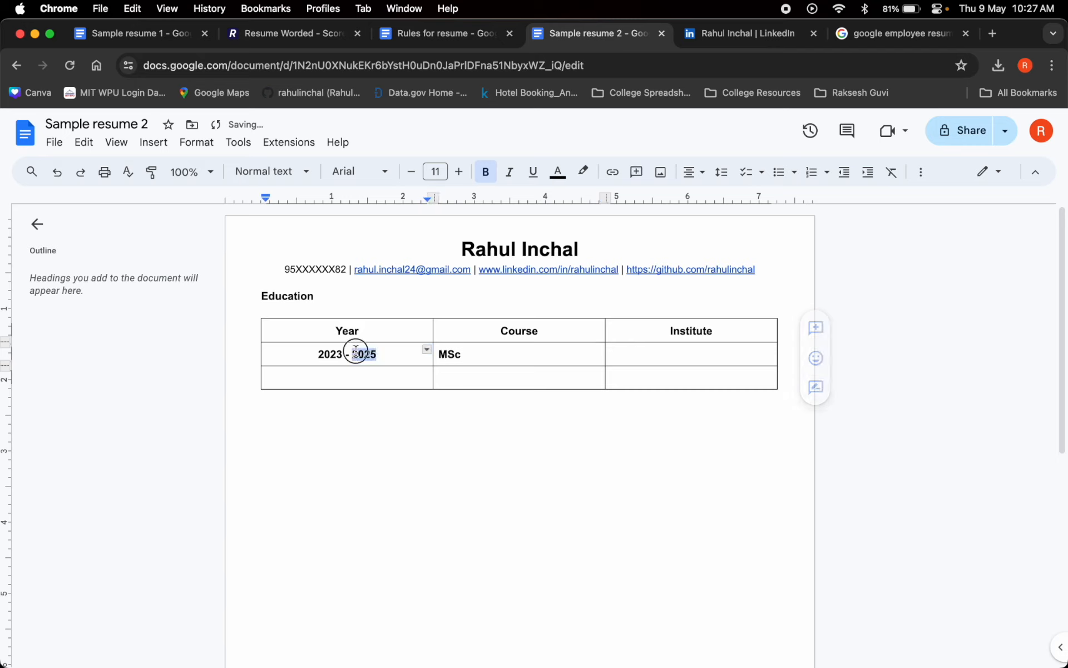
double_click(444, 353)
key("super+b")
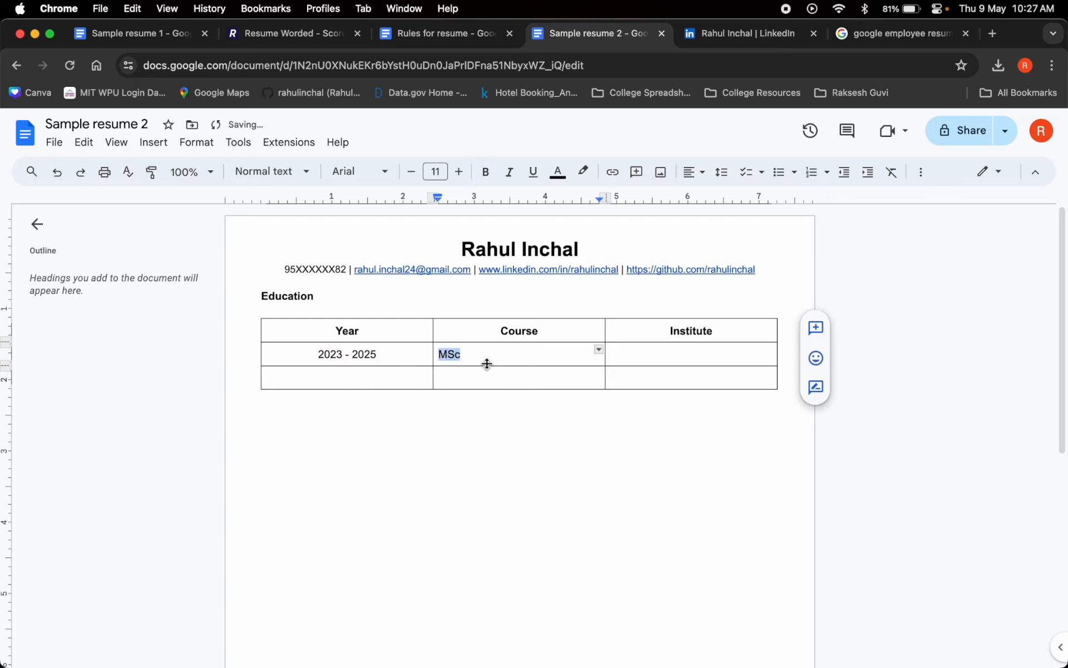
left_click(488, 355)
type("Data Science and Big Data Analytics")
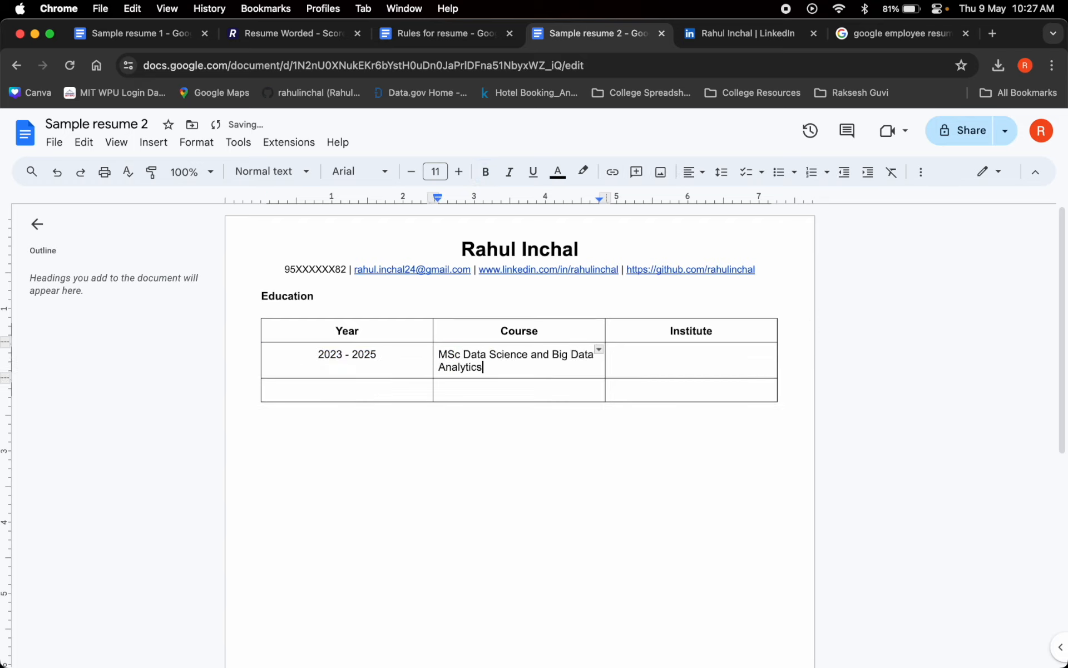
Enter "MIT WPU Pune" as the second row's institute in regular weight and centre it.
key("Tab")
type("MIT")
key("BackSpace")
key("BackSpace")
key("BackSpace")
key("BackSpace")
key("super+b")
type("MIT WPU Pune")
triple_click(650, 351)
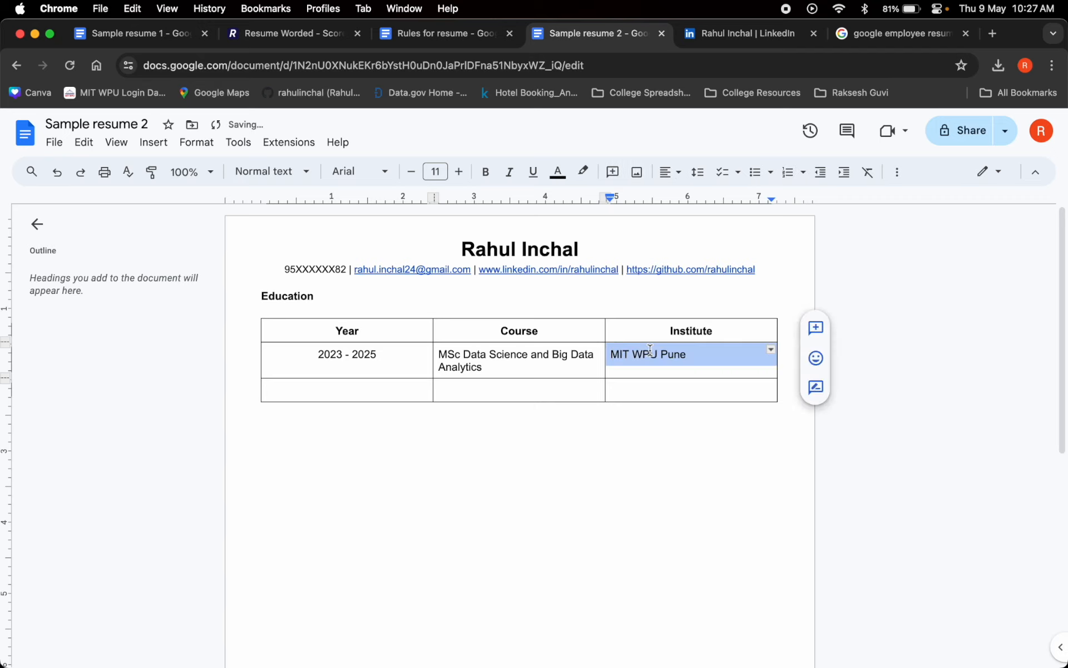
key("super+shift+e")
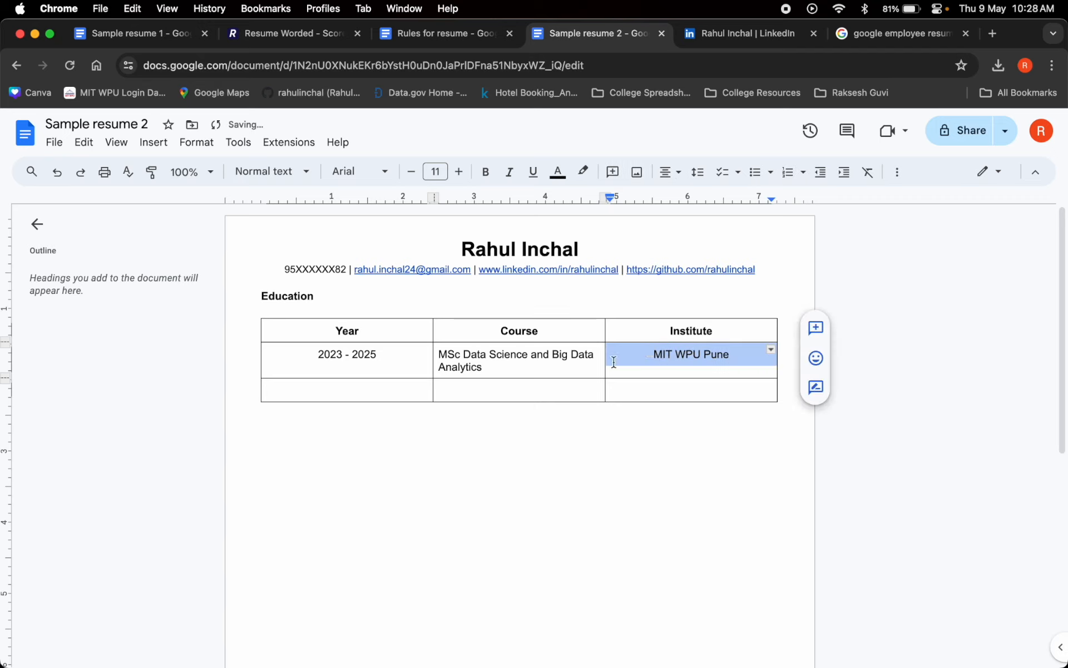
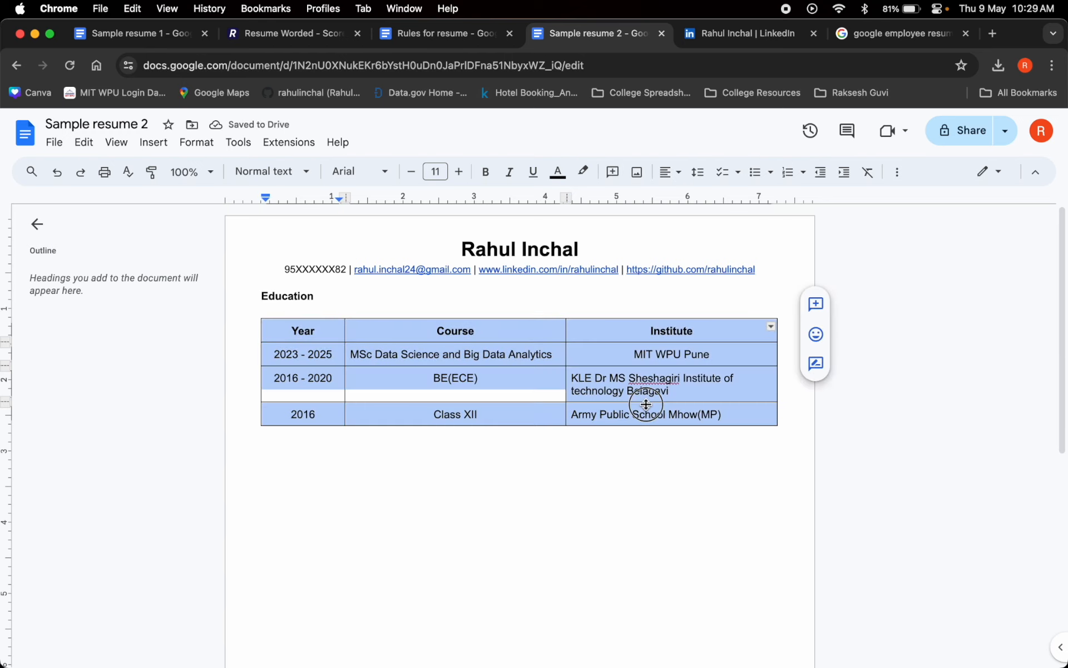
Set the text size of the whole Education table to 10.
left_click(436, 171)
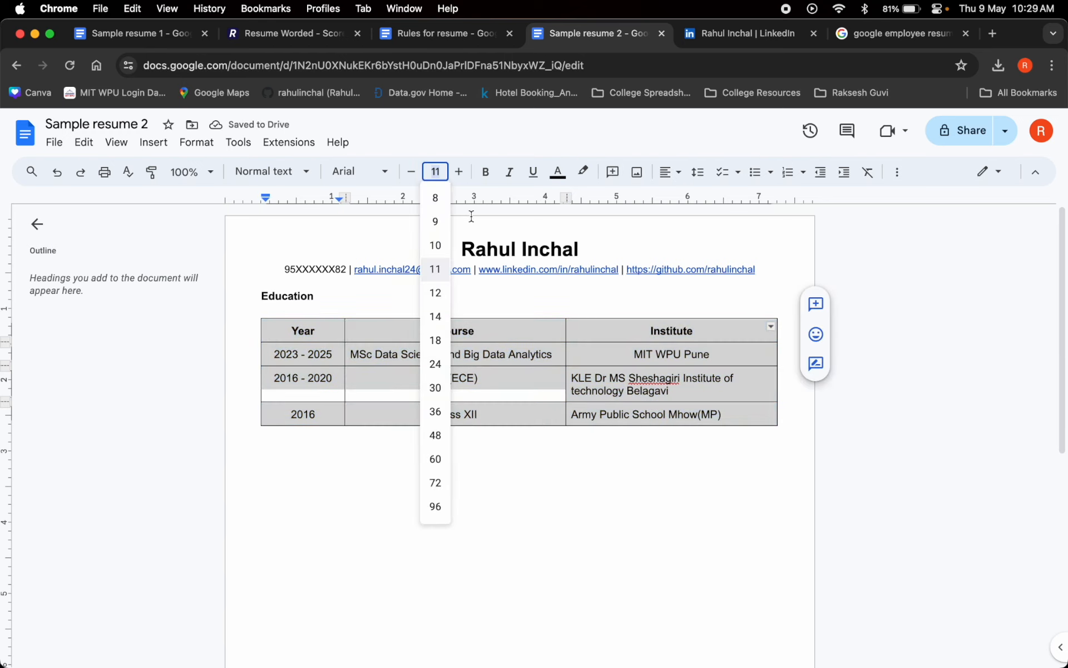
type("10")
key("Return")
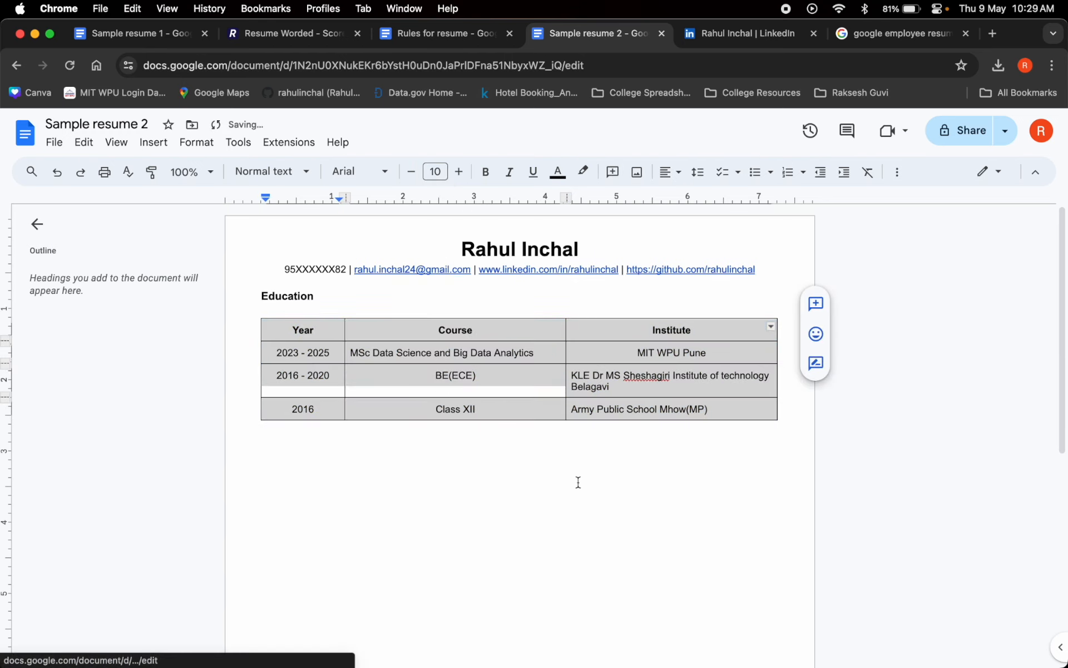
left_click(593, 490)
Widen the Institute column by narrowing the Course column and extending the Education table's outer edge slightly.
left_click(619, 407)
left_click(616, 374)
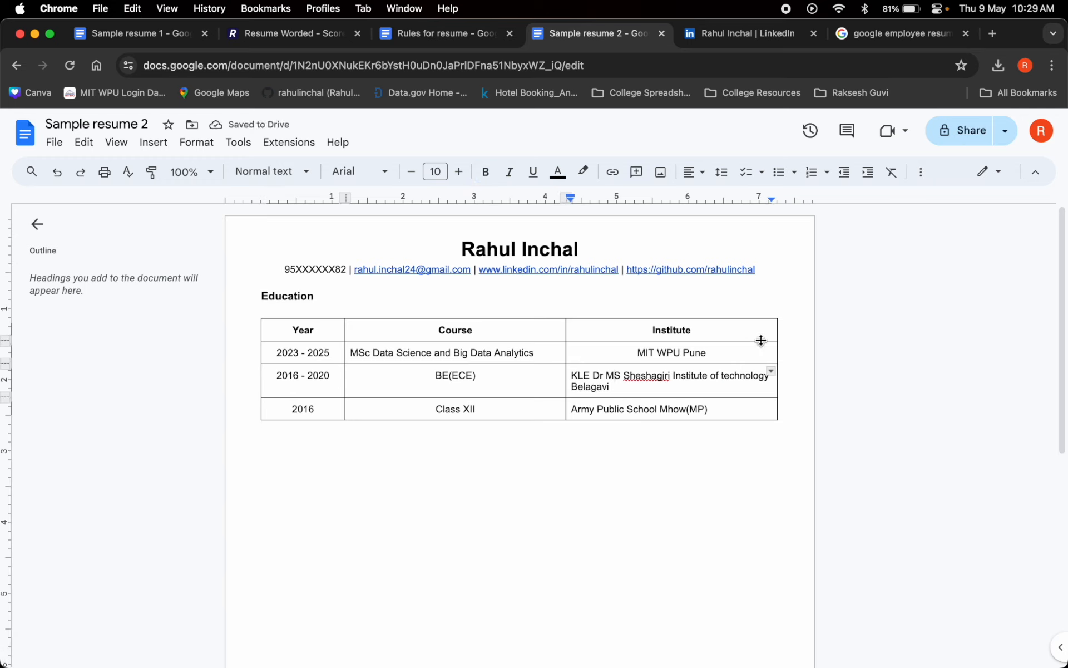
left_click_drag(566, 337, 543, 338)
left_click_drag(777, 337, 789, 334)
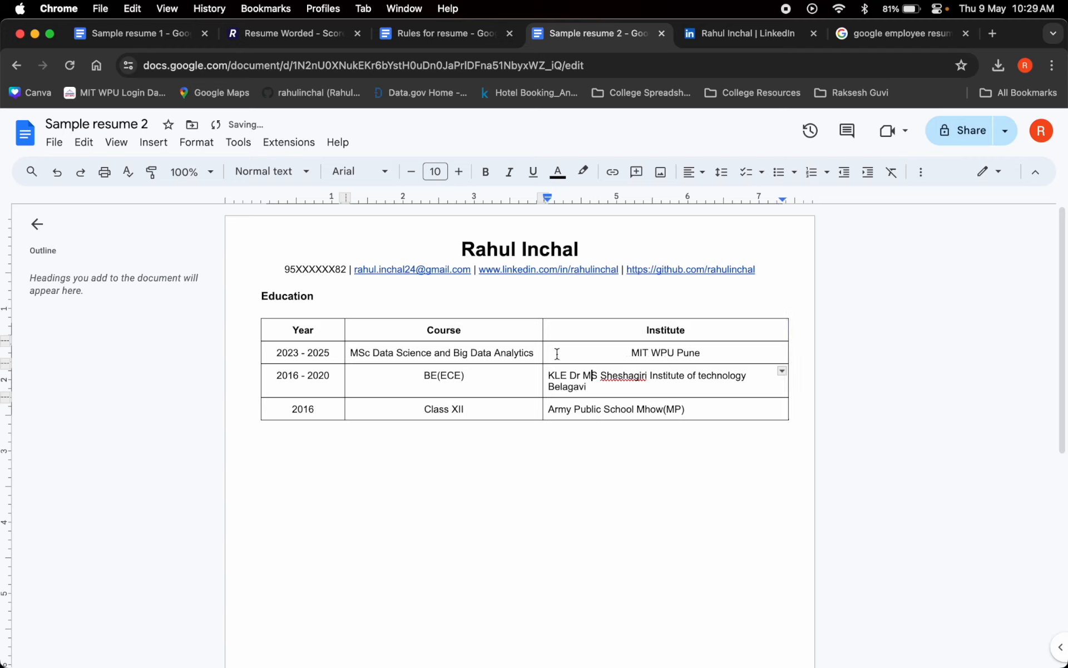
Centre the institute names in the BE(ECE) and Class XII rows.
left_click(549, 385)
key("BackSpace")
left_click_drag(601, 387, 549, 374)
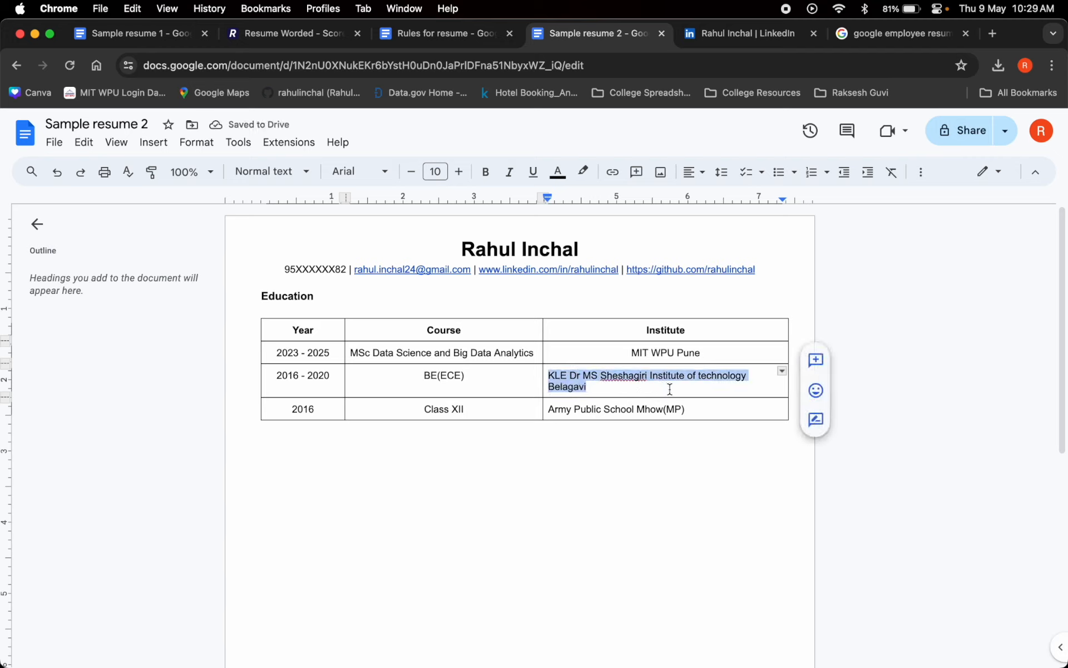
key("super+shift+e")
left_click(642, 455)
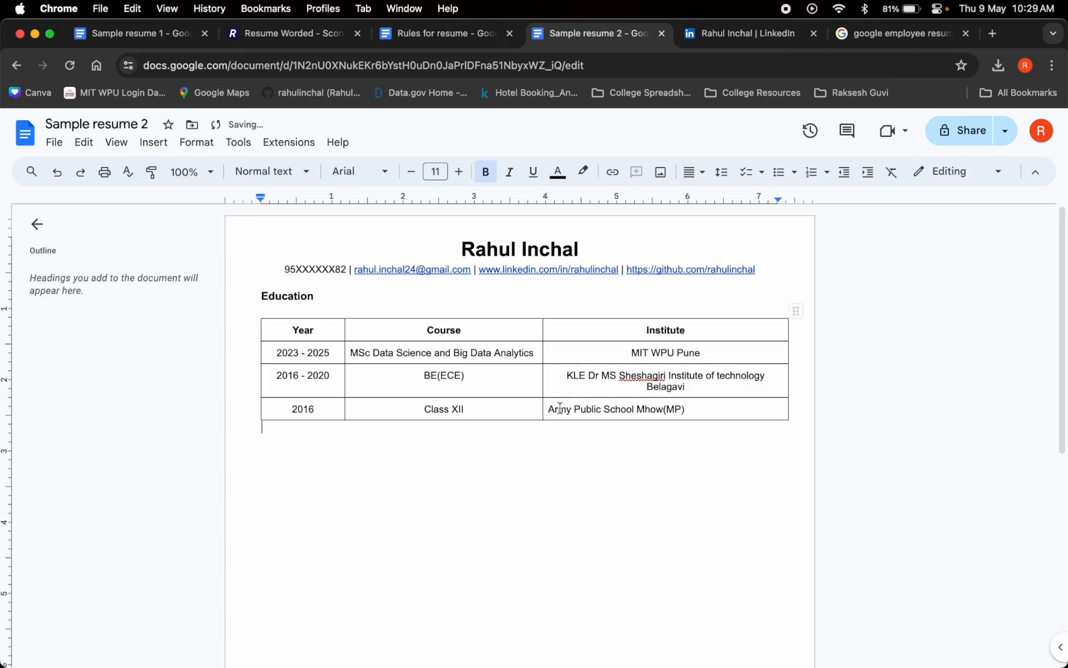
double_click(611, 402)
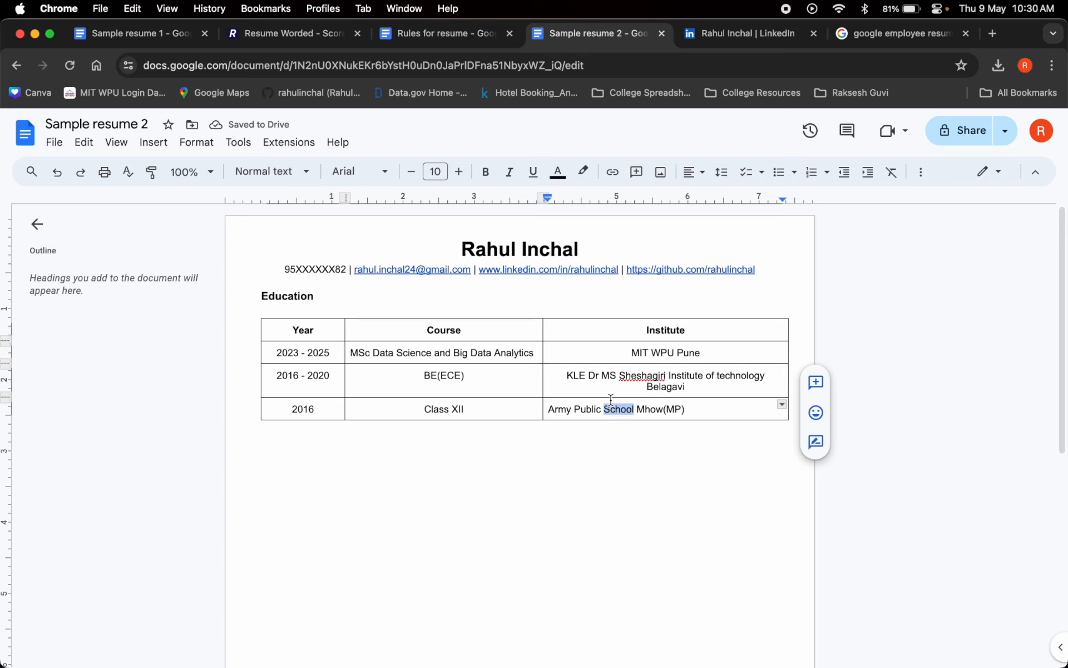
key("super+a")
double_click(616, 409)
triple_click(616, 409)
key("super+shift+e")
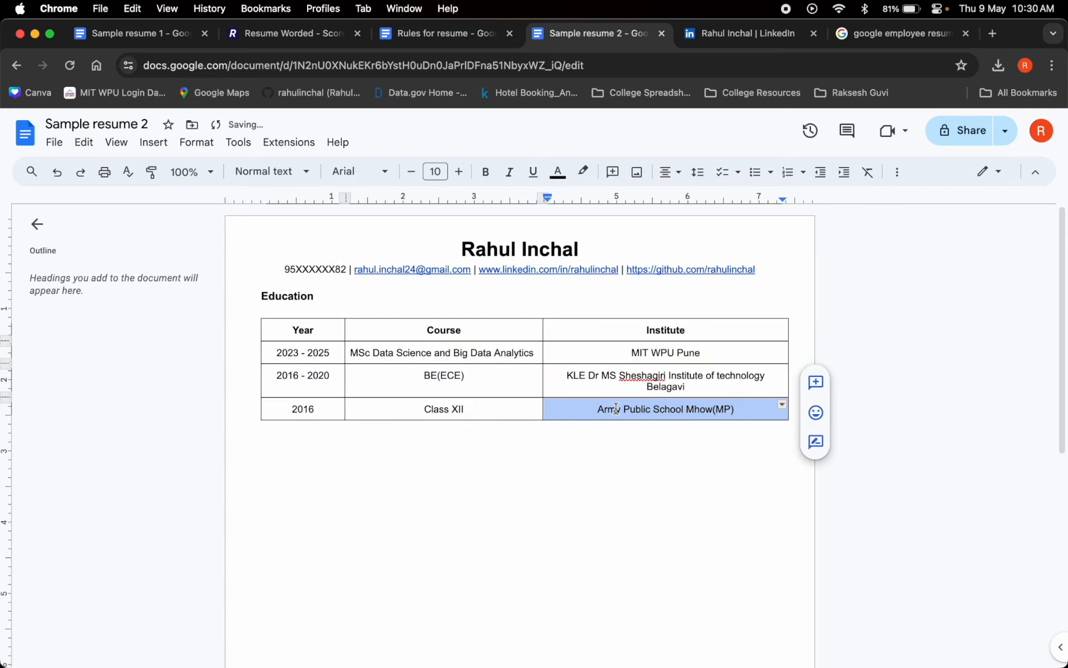
left_click(652, 471)
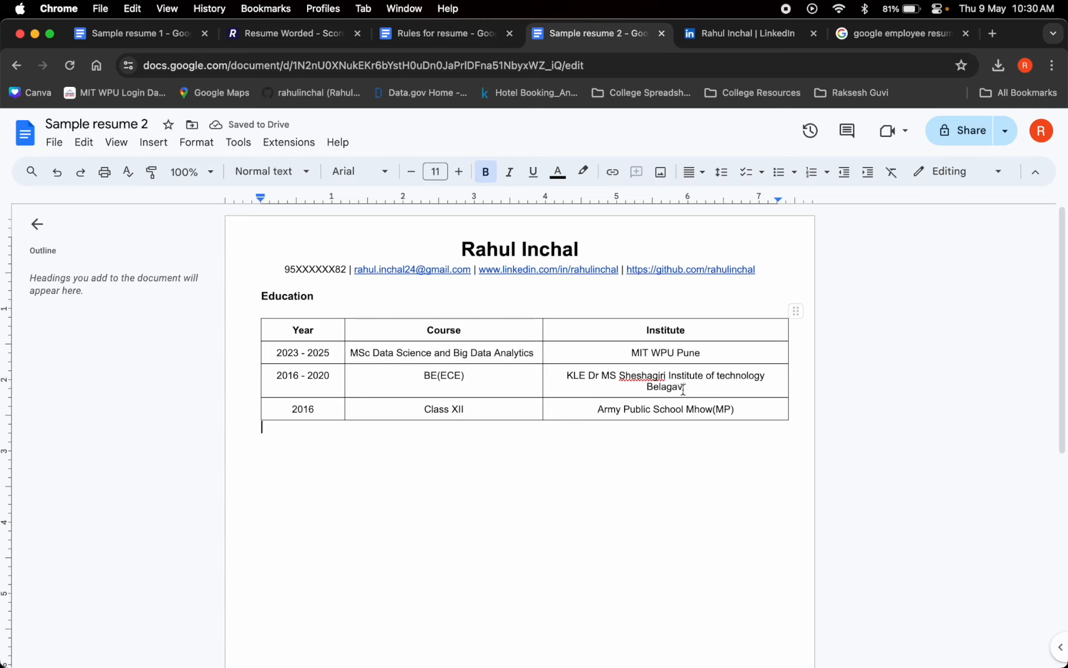
Reduce the BE(ECE) row's institute name to size 9 so it fits on one line.
left_click_drag(692, 386, 559, 375)
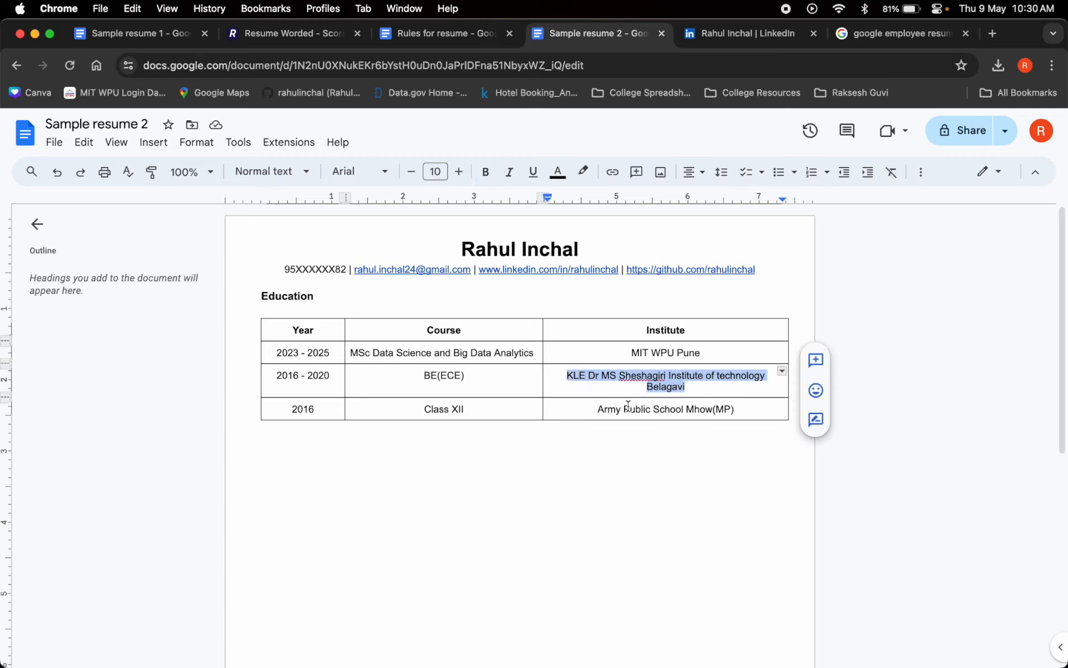
key("super+shift+comma")
key("super+shift+comma")
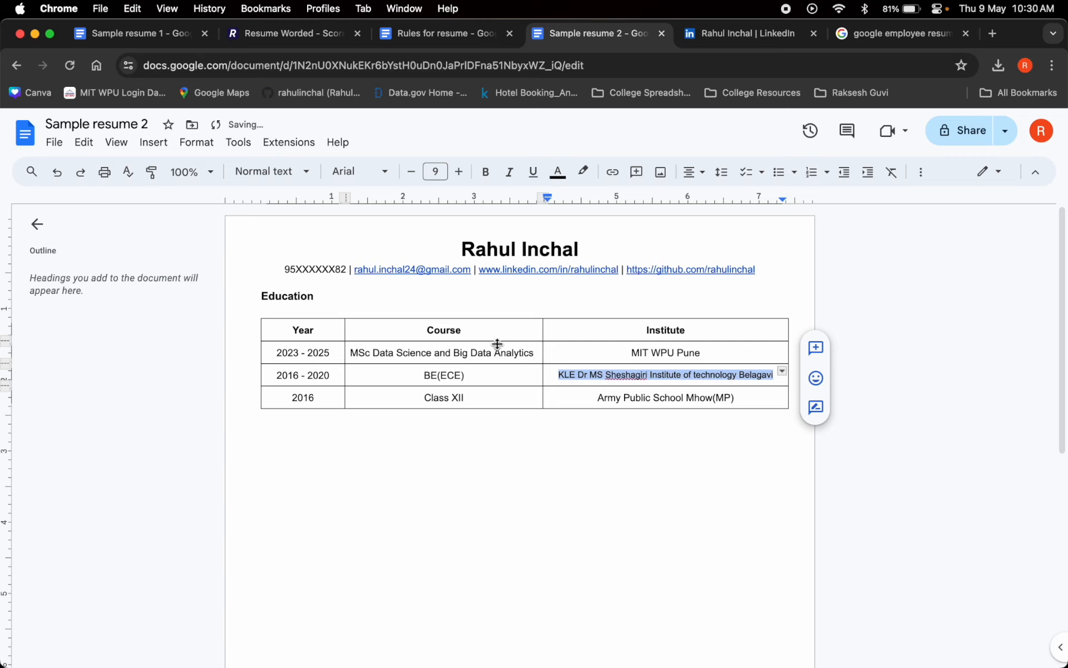
left_click(575, 484)
Remove the blank line between the Education heading and its table, and add a bold "Skills" heading below the table.
left_click(319, 307)
key("BackSpace")
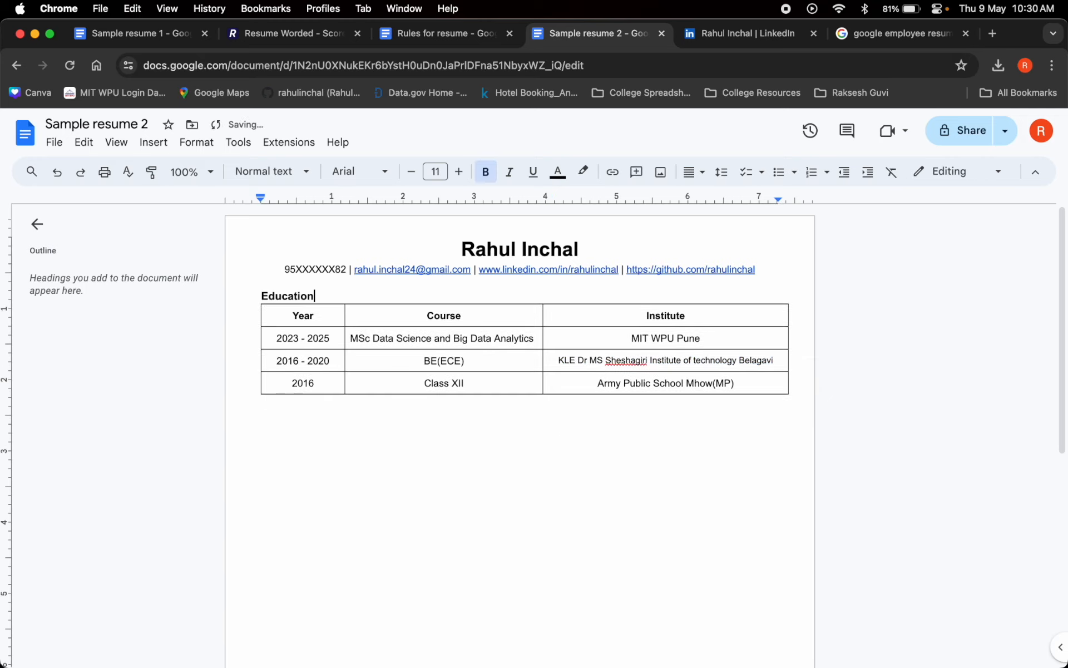
left_click(346, 397)
key("Return")
type("Skills")
key("Return")
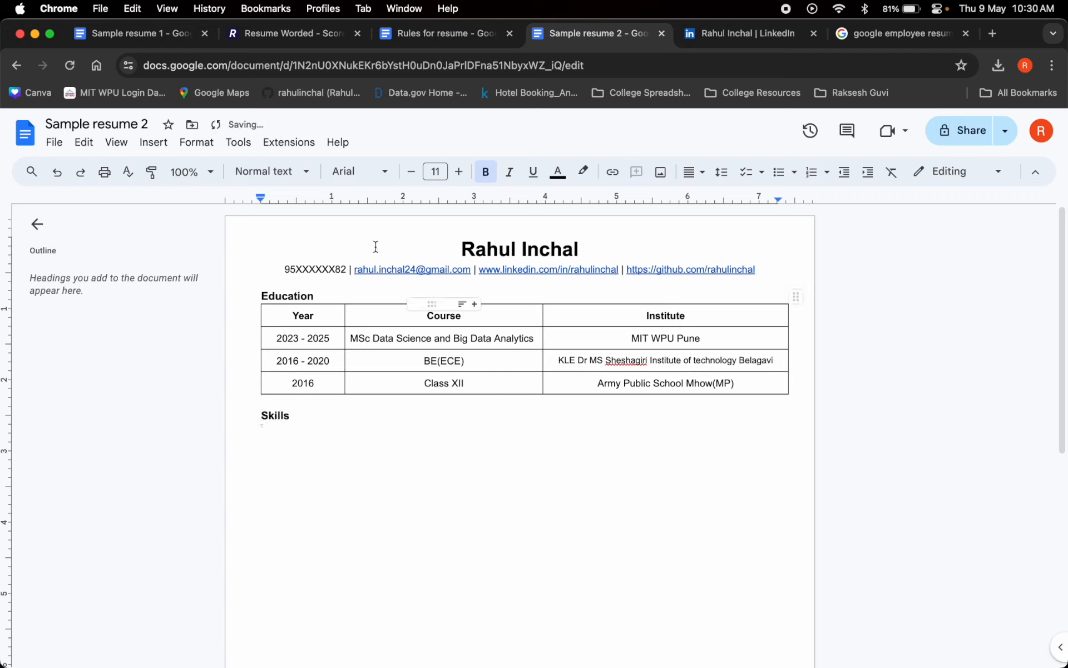
Insert a two-column table under the Skills heading.
left_click(86, 144)
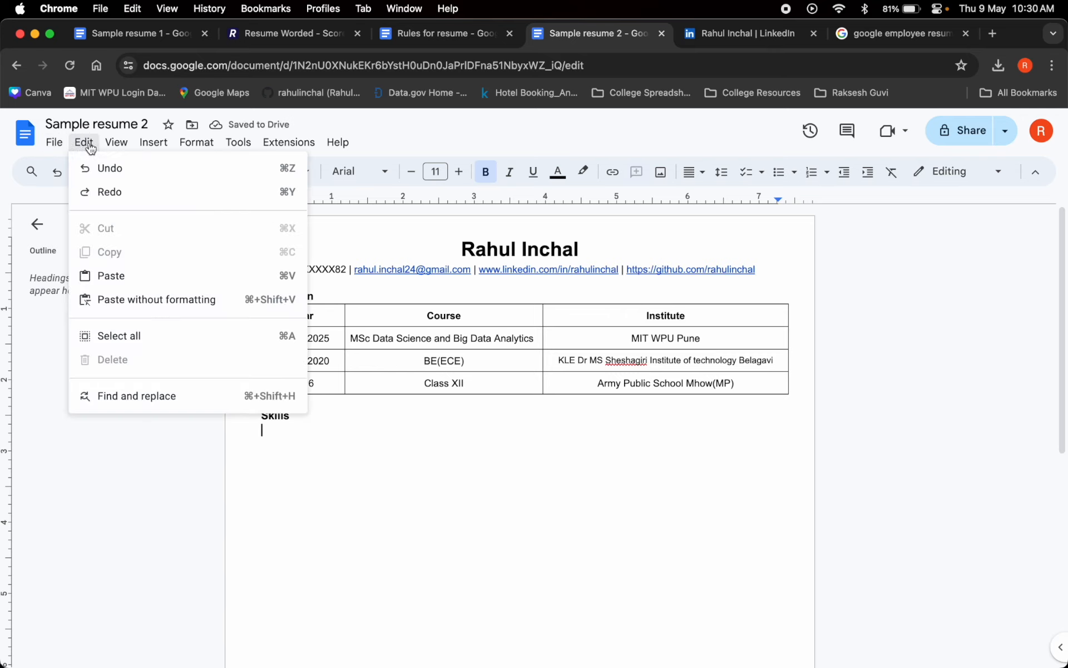
mouse_move(153, 142)
mouse_move(212, 326)
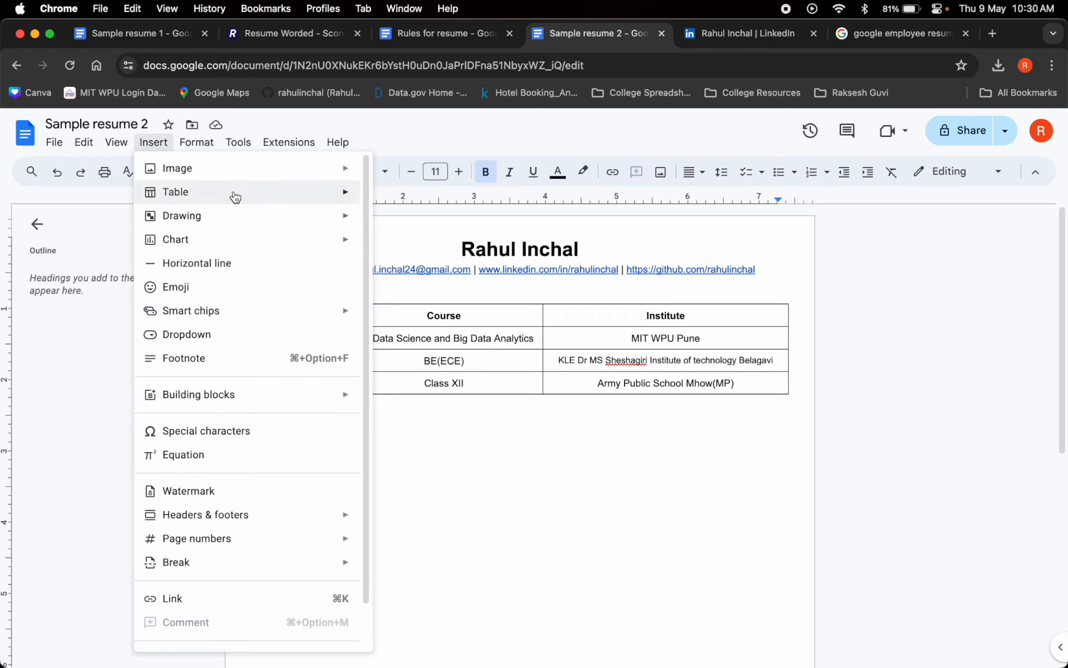
mouse_move(235, 197)
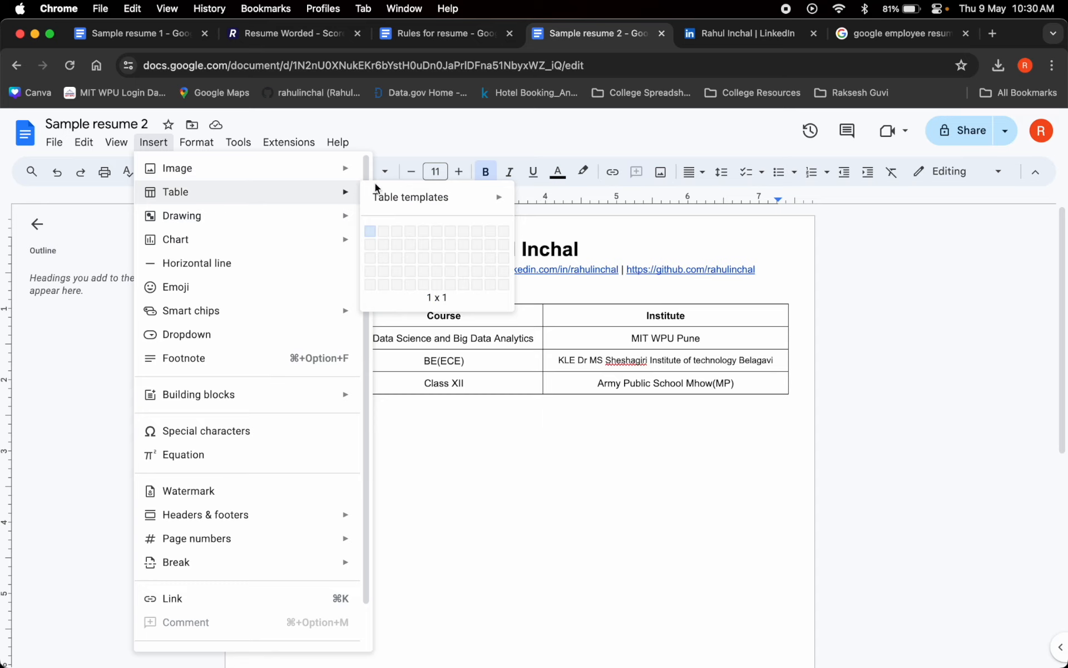
left_click(384, 256)
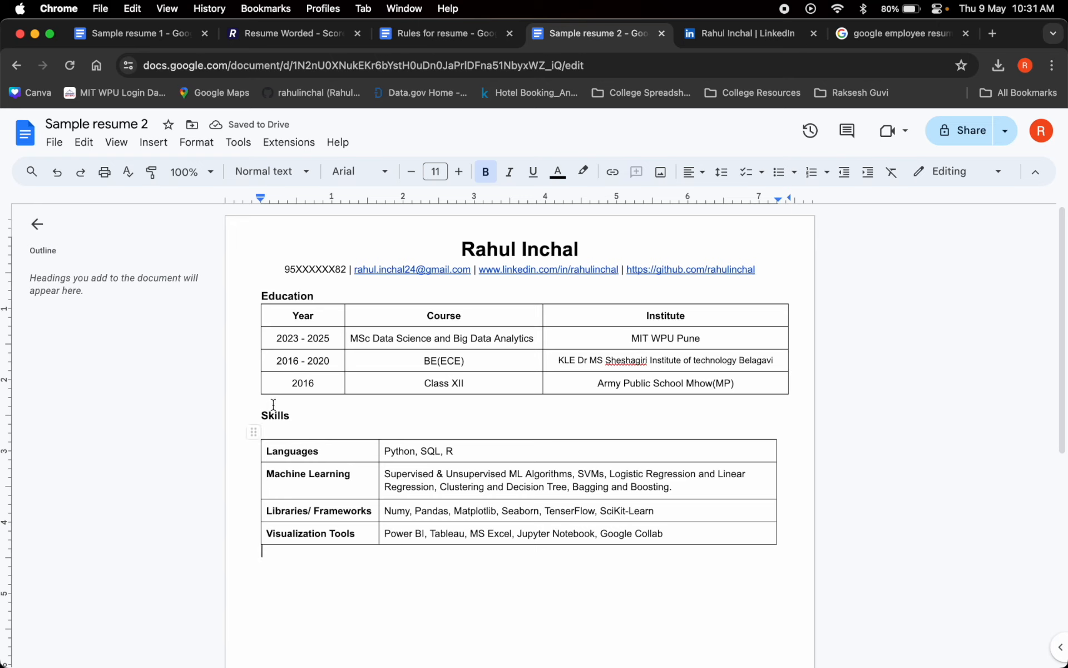
Remove the blank line above the Skills table and widen the table to match the Education table's outer edge.
left_click(271, 432)
key("BackSpace")
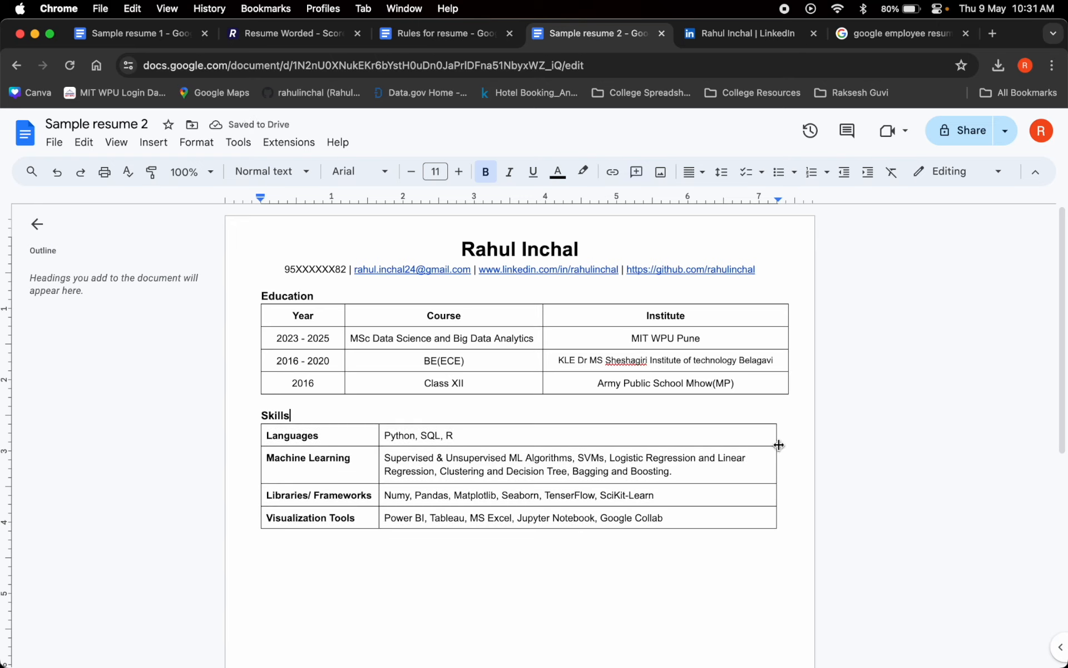
left_click_drag(778, 444, 788, 444)
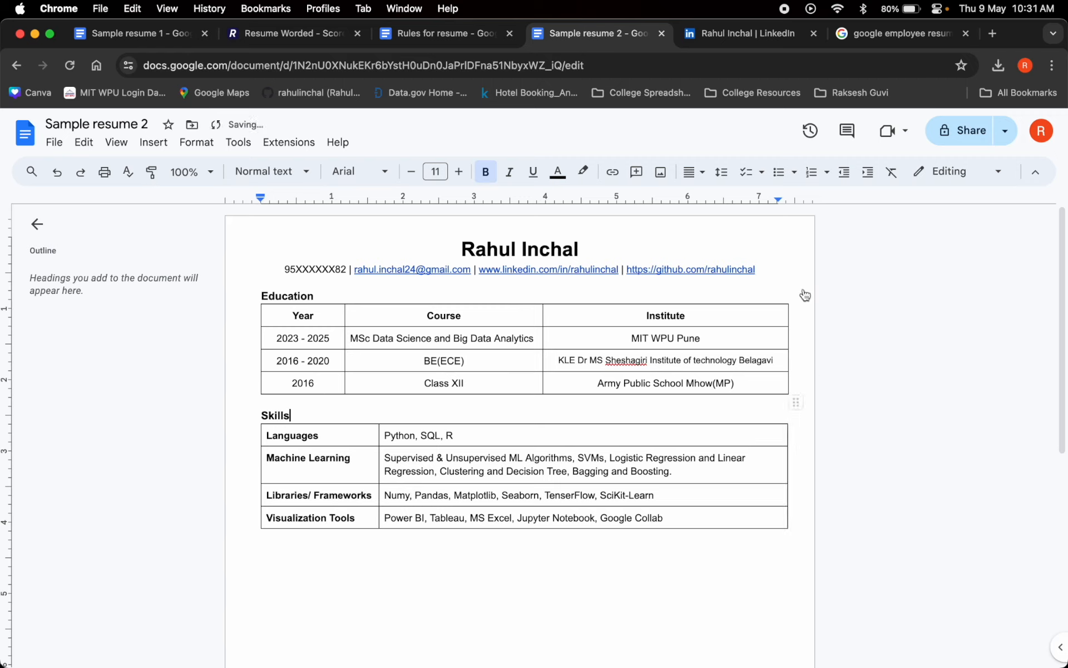
left_click_drag(779, 199, 785, 198)
left_click(417, 565)
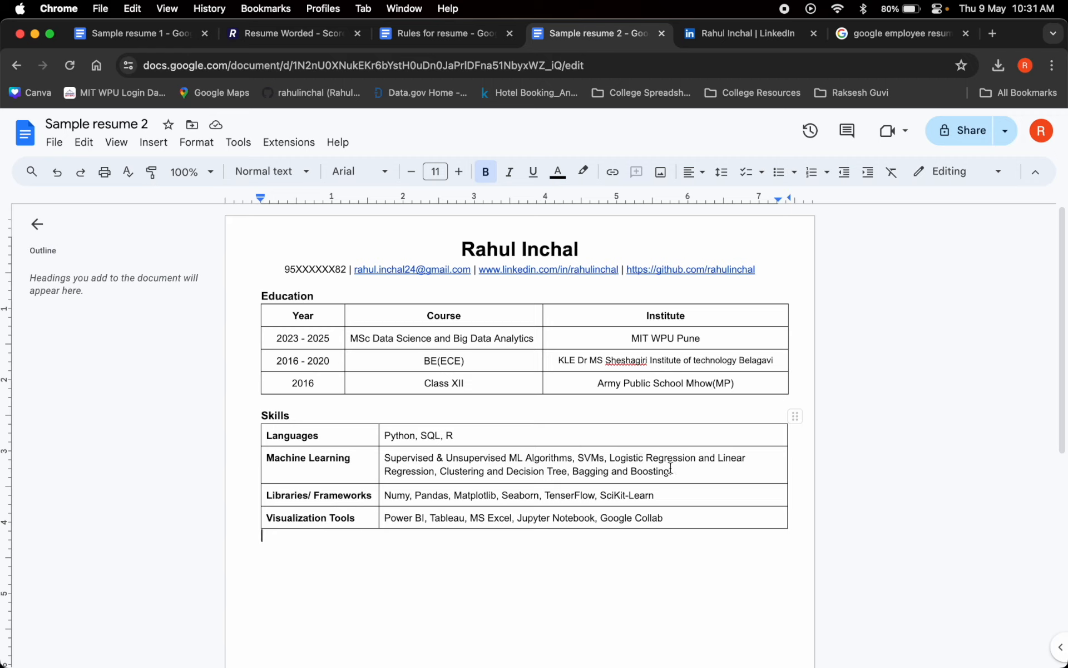
Extend the Machine Learning row of the Skills table with ", Deep Learning, NLP" in place of the closing full stop.
left_click(689, 470)
key("BackSpace")
type(", ")
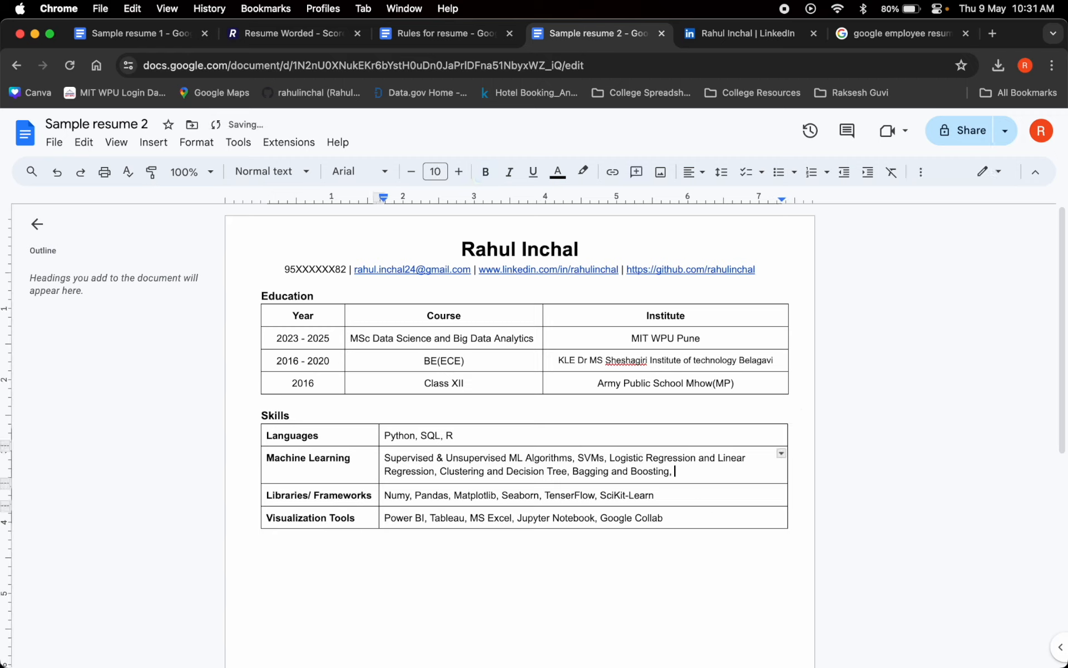
type("Deep LEa")
key("BackSpace")
key("BackSpace")
type("eaning ,NLP")
left_click(718, 472)
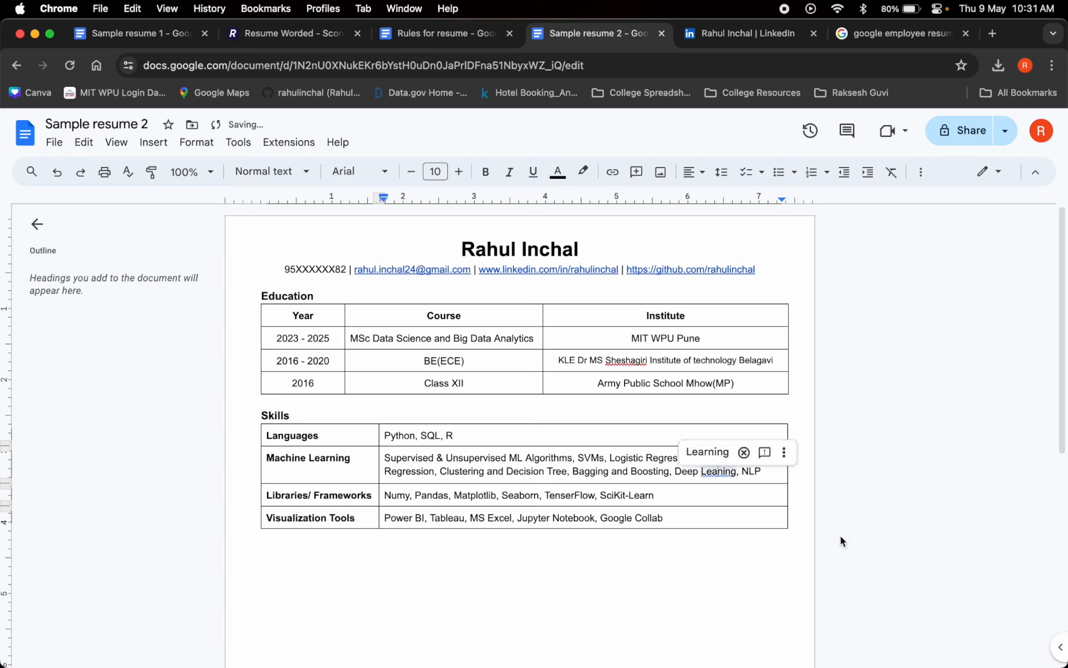
type("r")
Append ", Keras, NLTK, Scypy" to the Libraries/ Frameworks row of the Skills table.
left_click(692, 492)
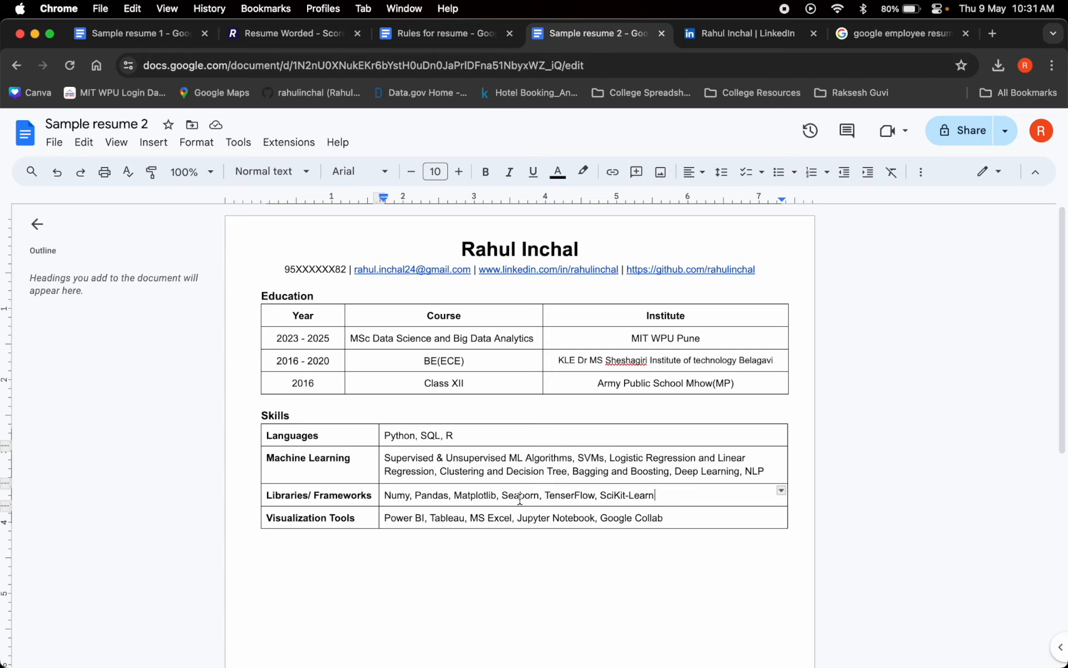
type(",Ke")
key("BackSpace")
key("BackSpace")
type("Keras, NLTK, Scypy")
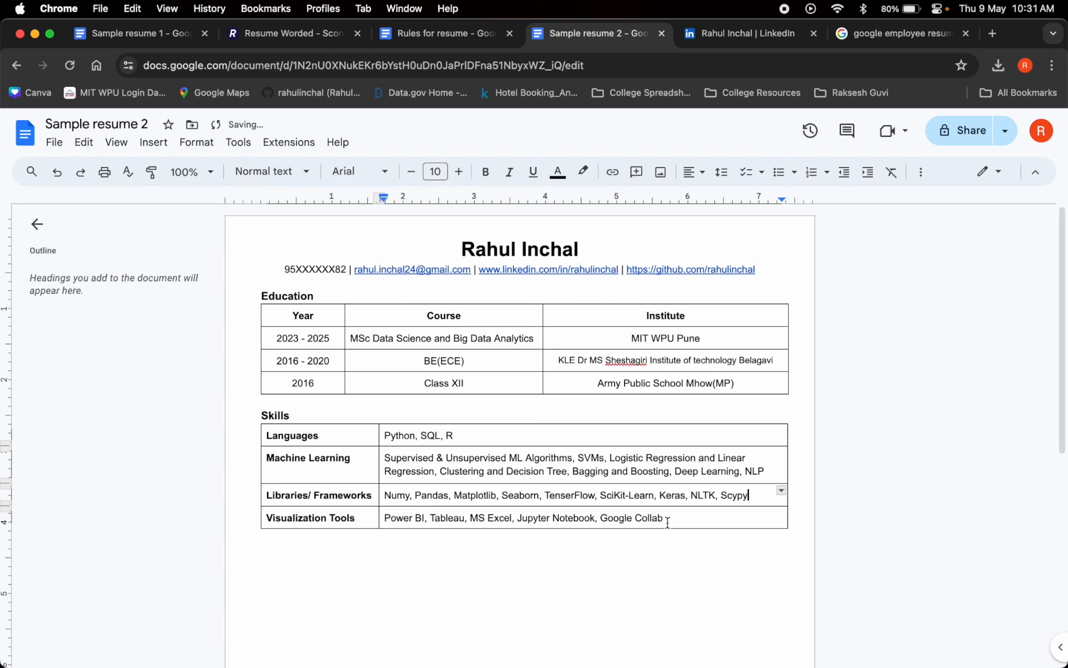
Check the spelling of "scipy" through browser search suggestions and correct the library's name in Sample resume 2 to "Scipy".
left_click(925, 32)
left_click(874, 65)
type("s")
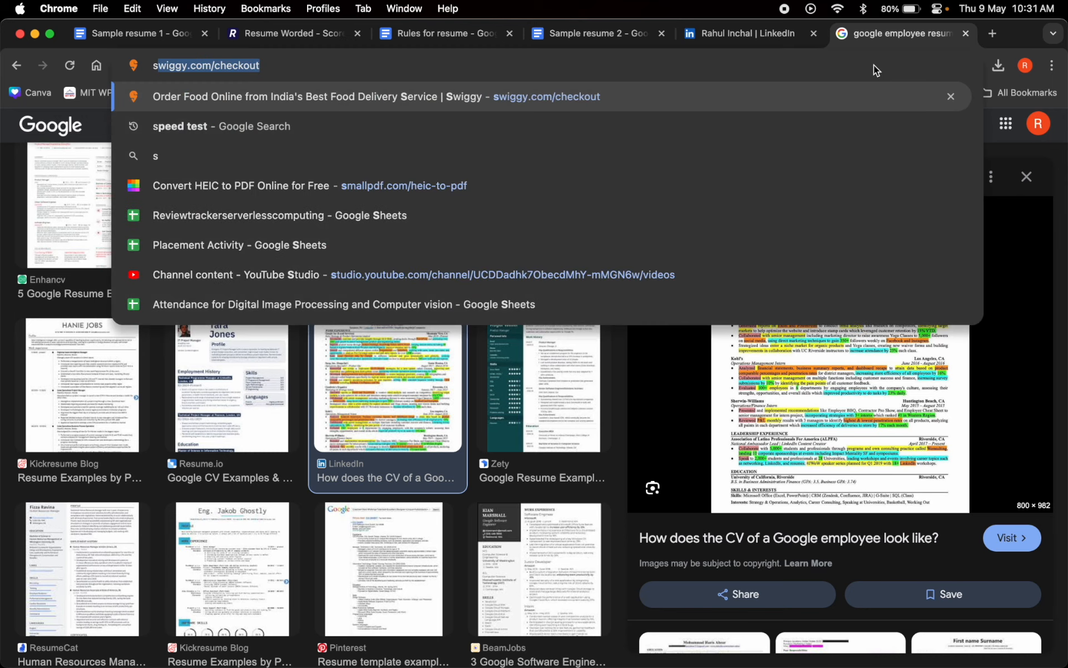
type("cipy")
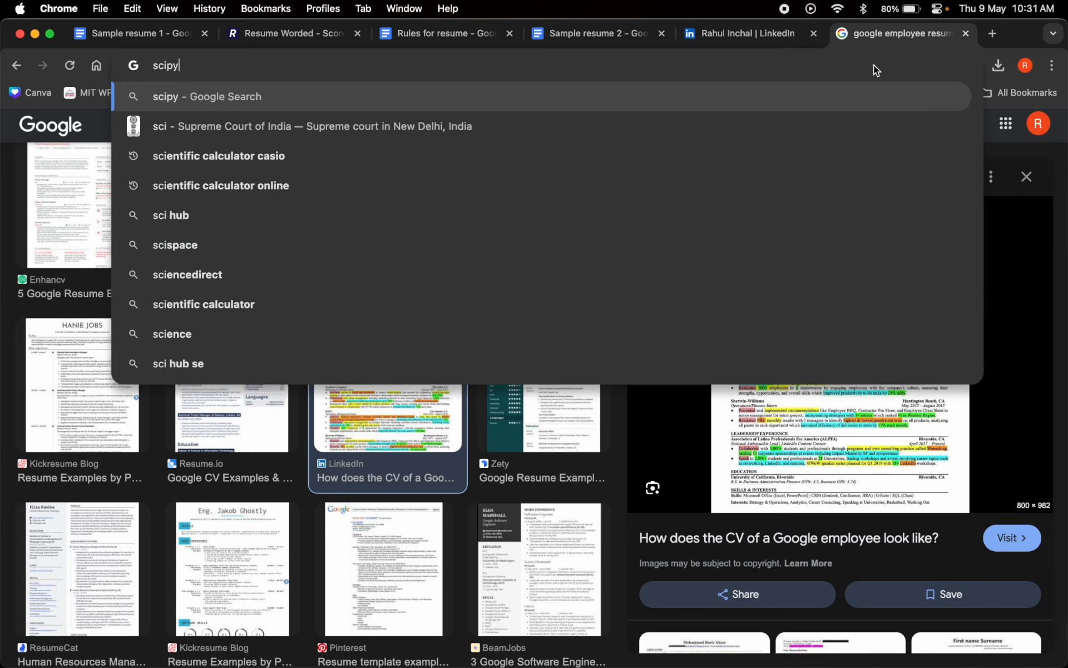
left_click(592, 35)
key("BackSpace")
type("i")
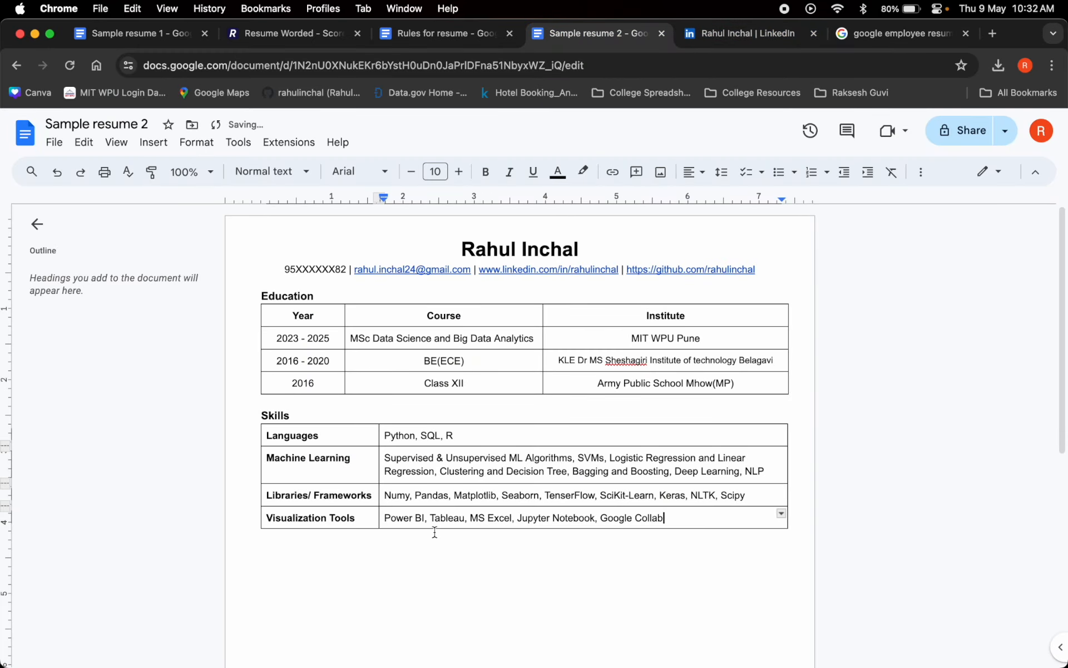
Add a blank line below the Skills table.
left_click(648, 571)
scroll(612, 531, "down", 2)
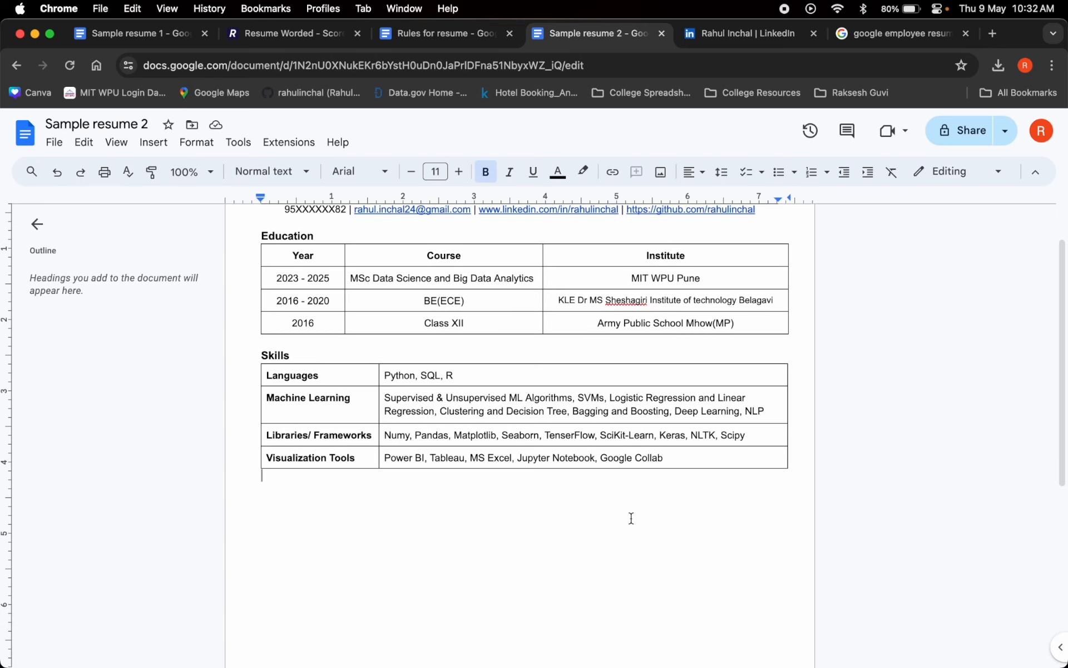
key("Return")
Justify the Machine Learning skills text in the Skills table.
scroll(581, 468, "up", 2)
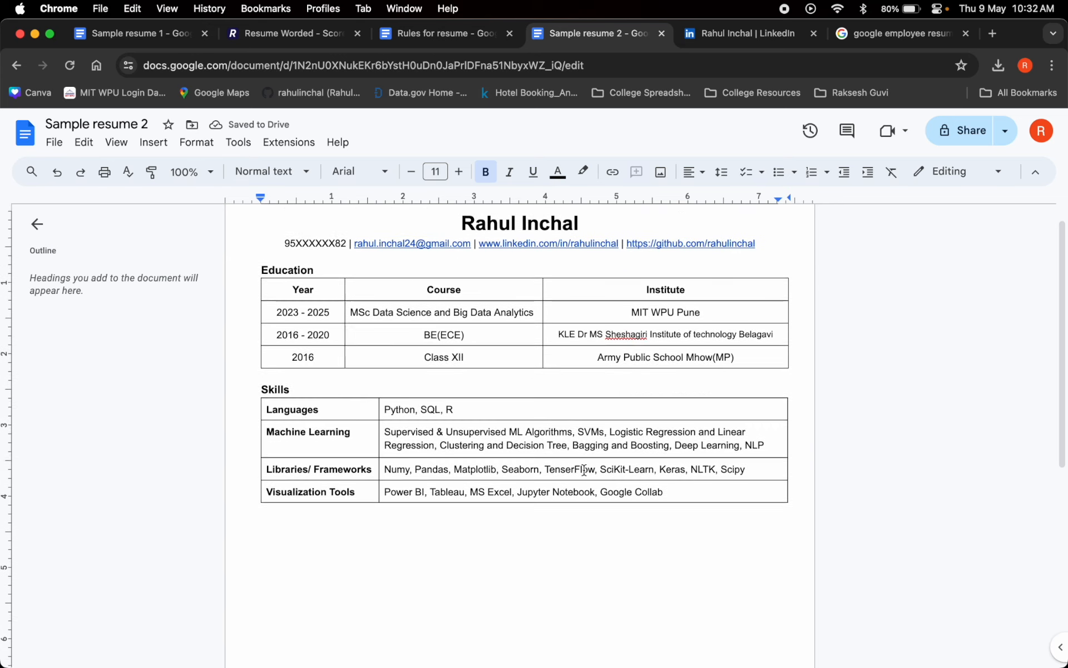
scroll(543, 300, "down", 1)
triple_click(495, 421)
left_click(495, 421)
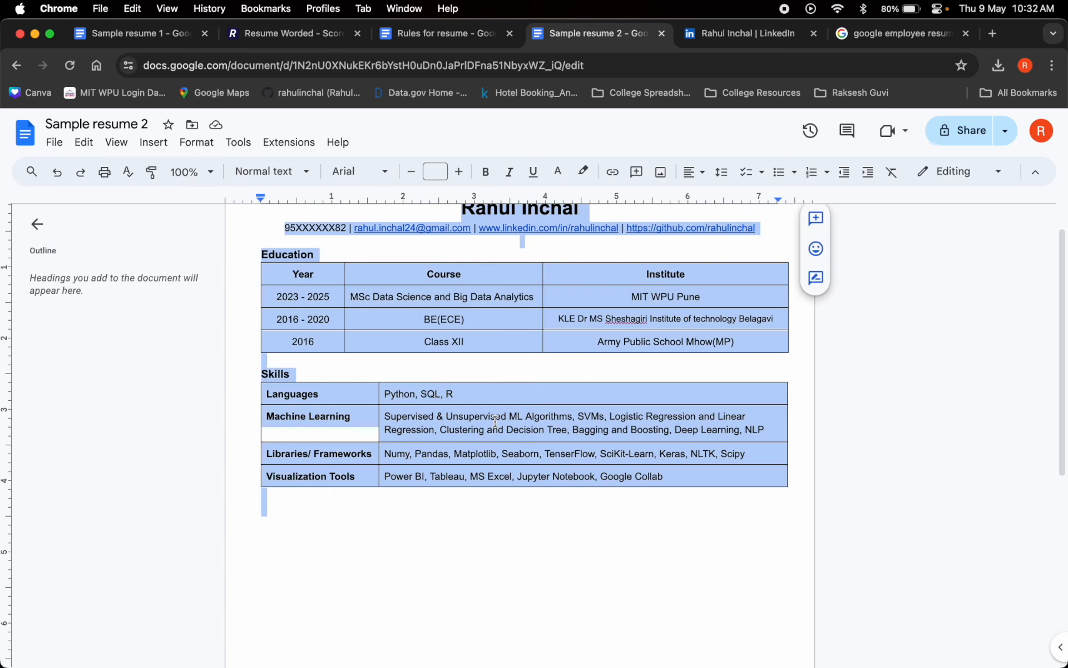
triple_click(493, 430)
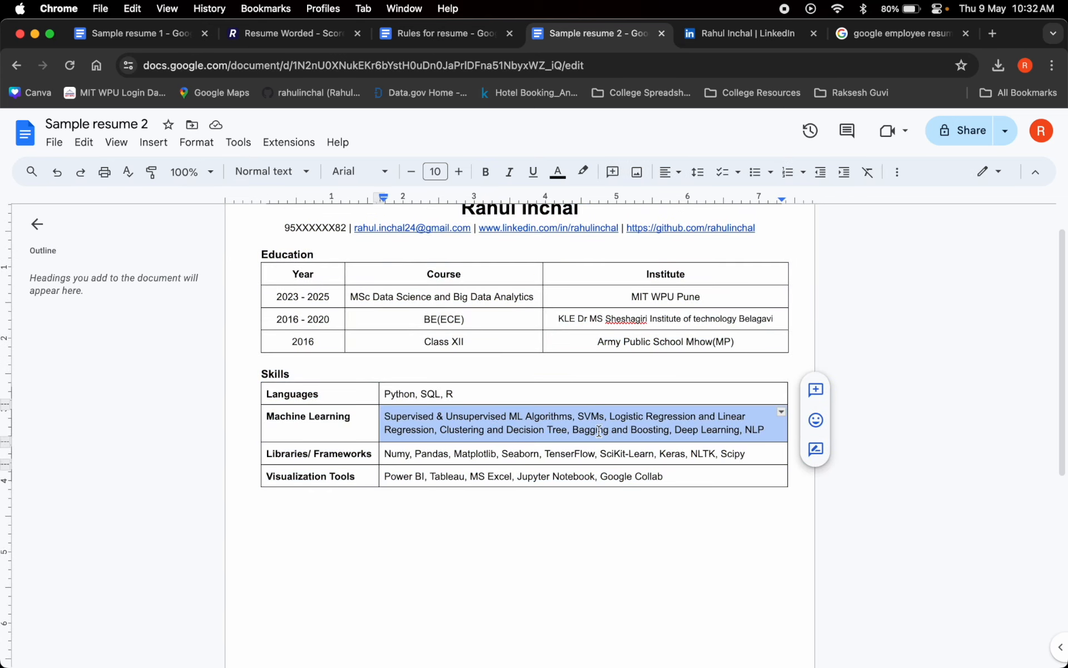
key("super+shift+j")
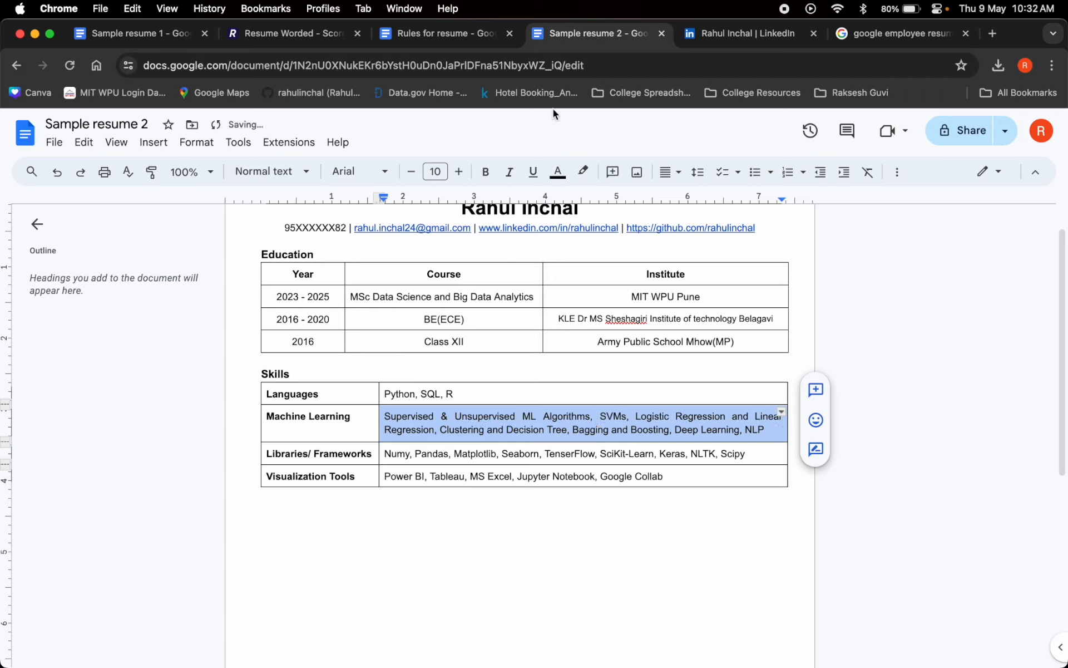
left_click(670, 172)
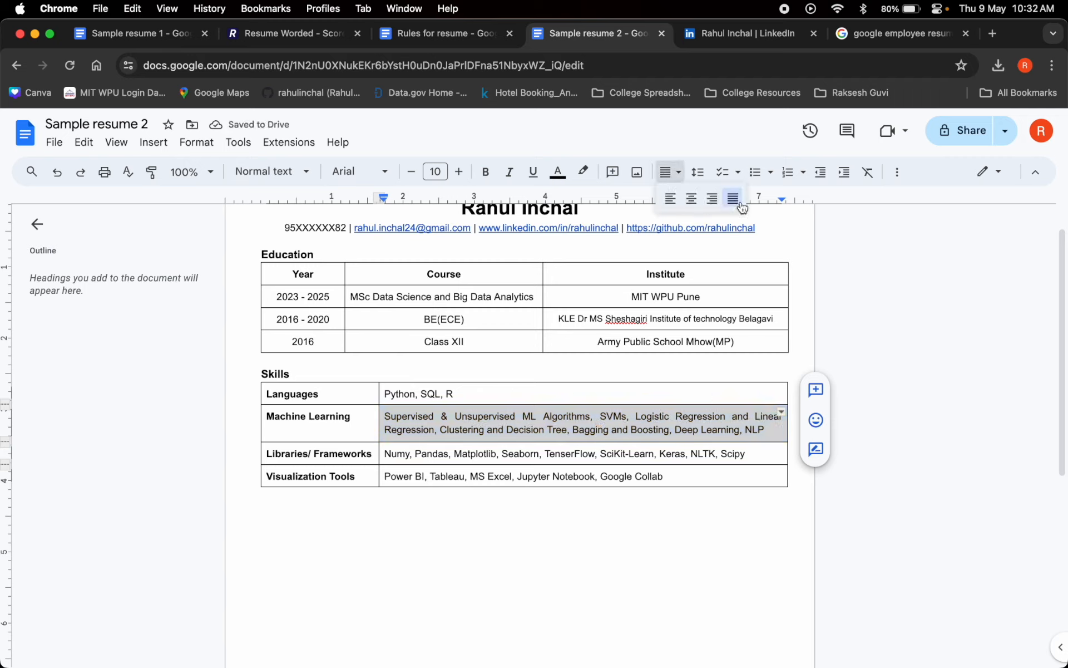
Add a bold "Certifications" heading below the Skills table and start a new line under it.
left_click(610, 518)
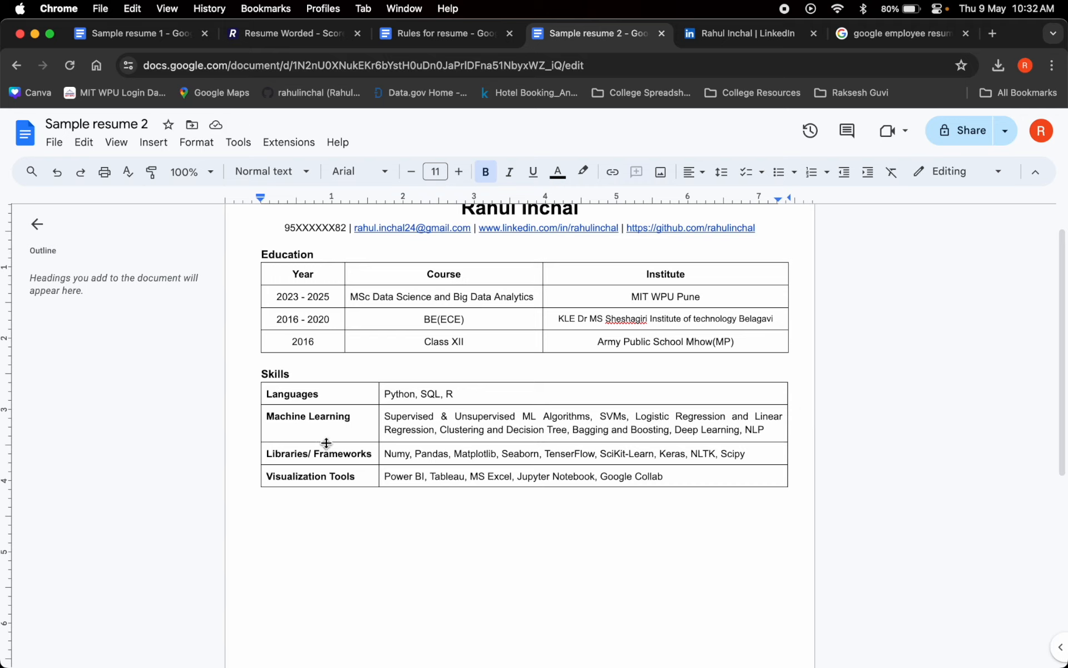
type("Certification s")
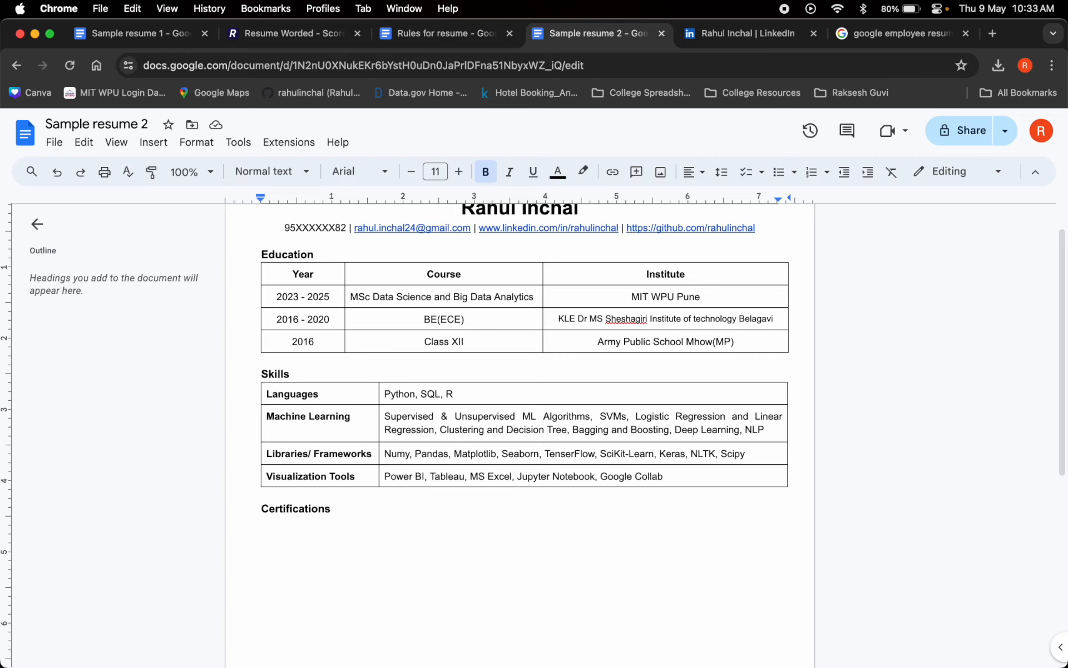
key("Return")
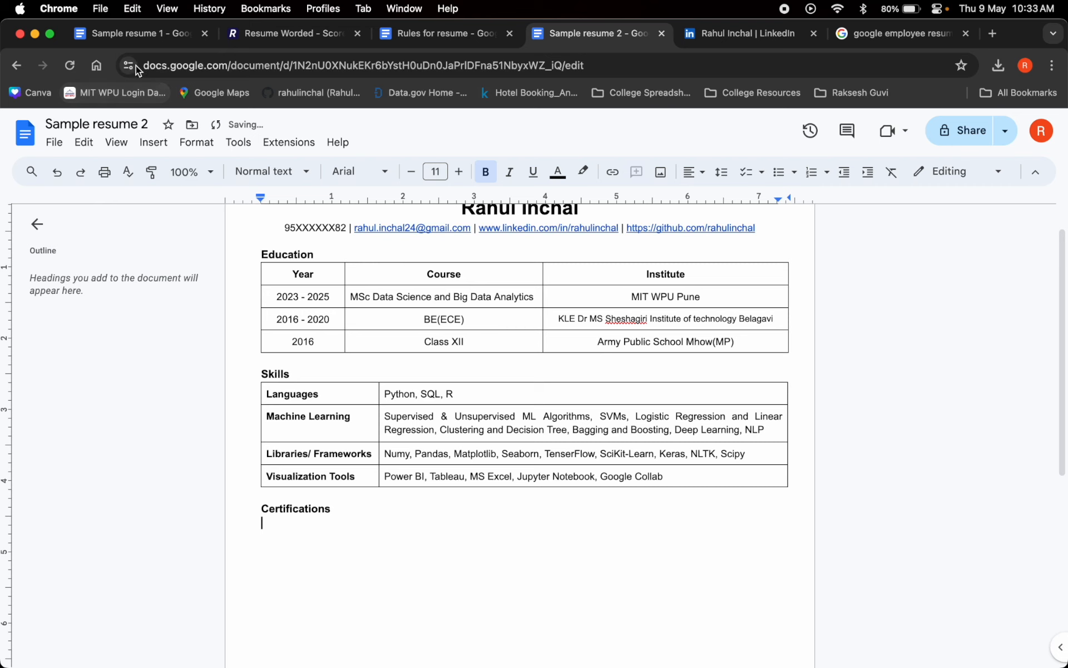
Copy the Courses and Certification table from Sample resume 1 and paste it under the Certifications heading in Sample resume 2.
left_click(136, 36)
scroll(361, 469, "down", 3)
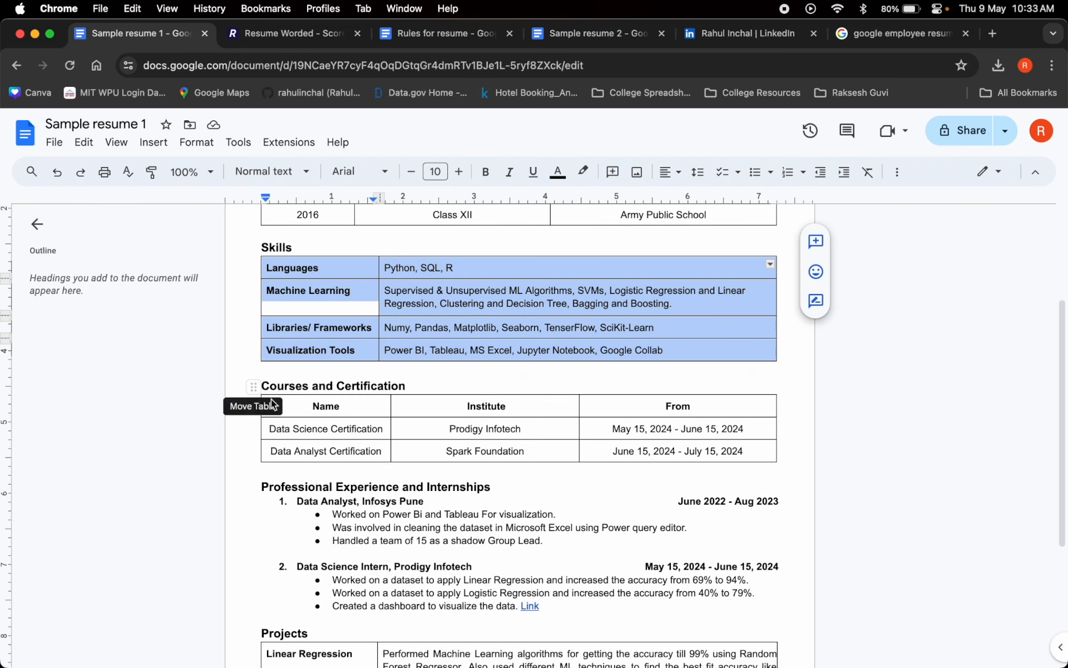
left_click(281, 402)
left_click_drag(305, 405, 715, 445)
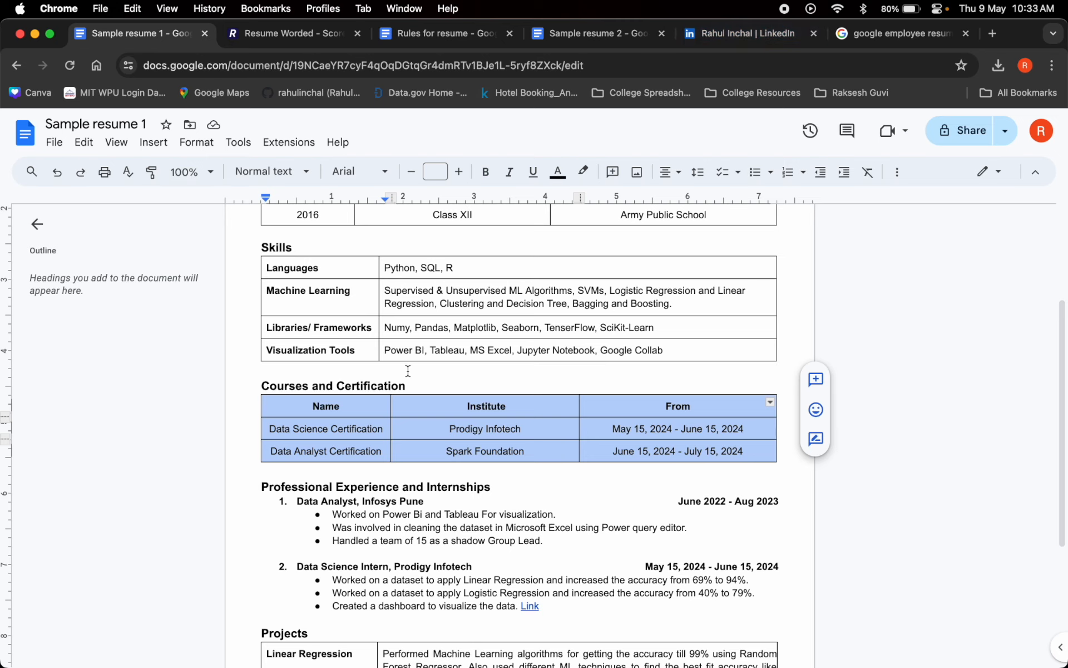
left_click(612, 34)
key("super+v")
scroll(389, 445, "down", 3)
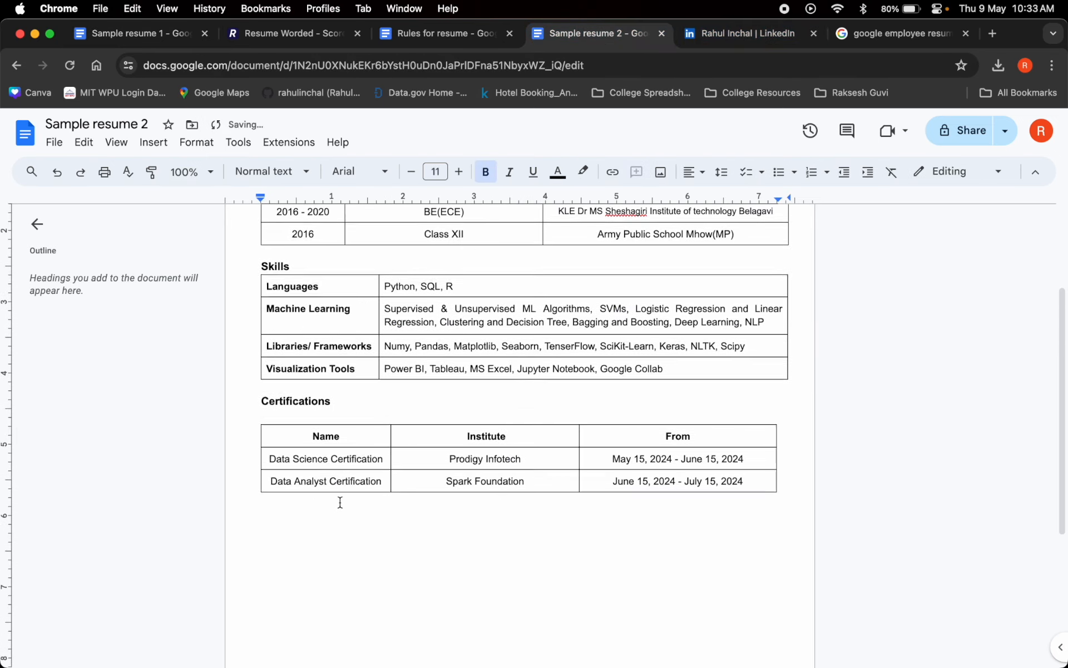
Remove the blank line above the Certifications table and widen its last column to match the Skills table's outer edge.
key("BackSpace")
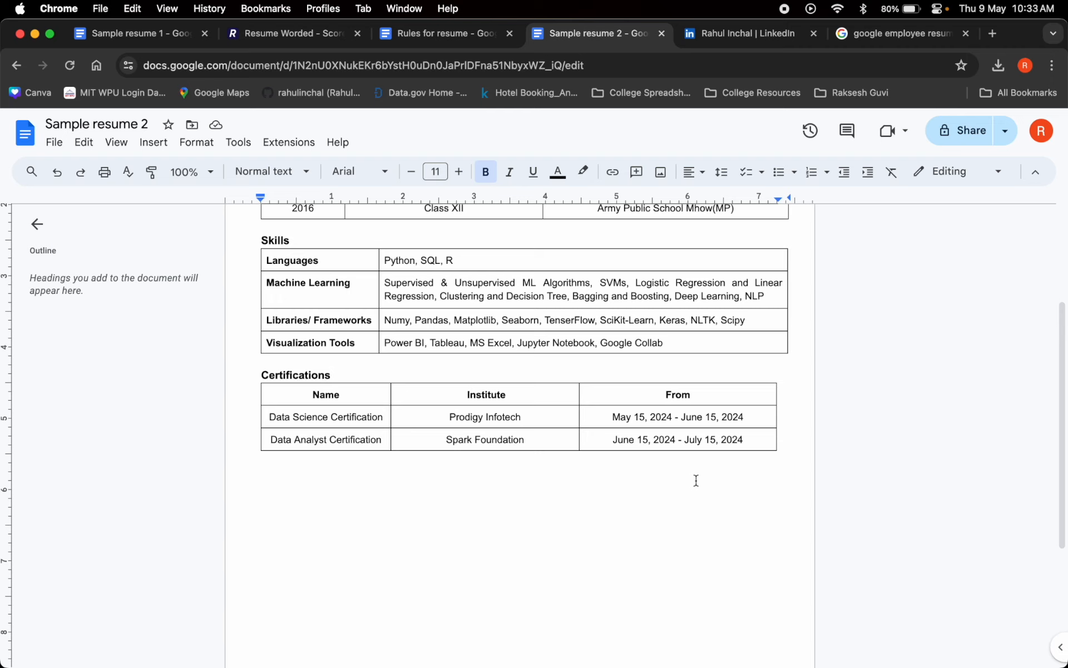
scroll(701, 473, "down", 1)
left_click_drag(776, 401, 787, 401)
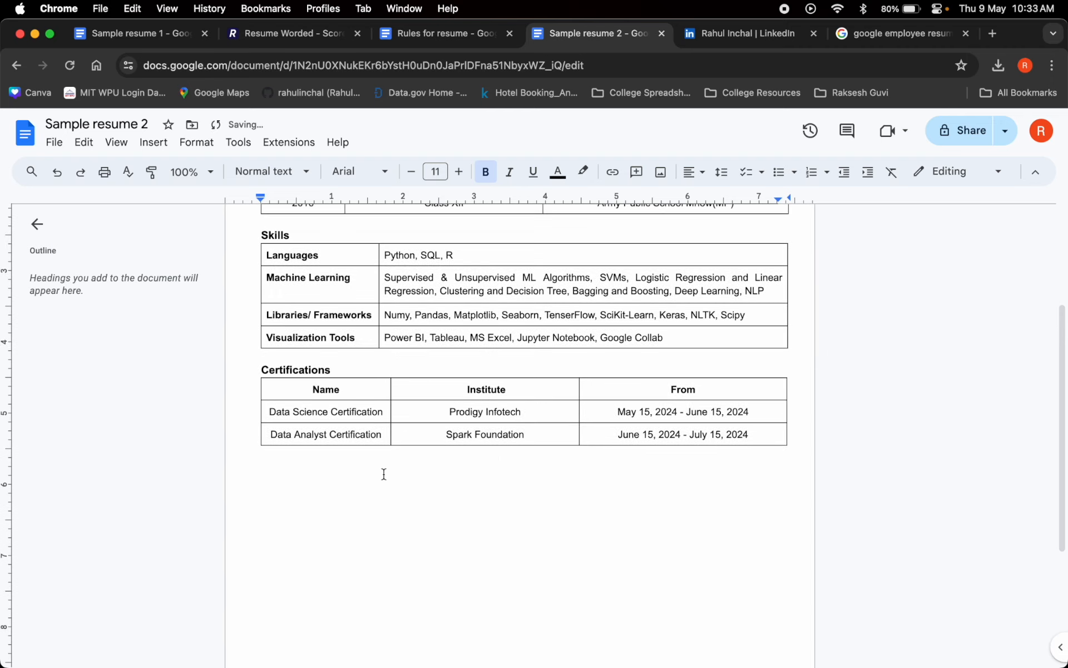
Copy the Professional Experience and Internships section from Sample resume 1 and paste it below the Certifications table in Sample resume 2.
scroll(351, 417, "up", 5)
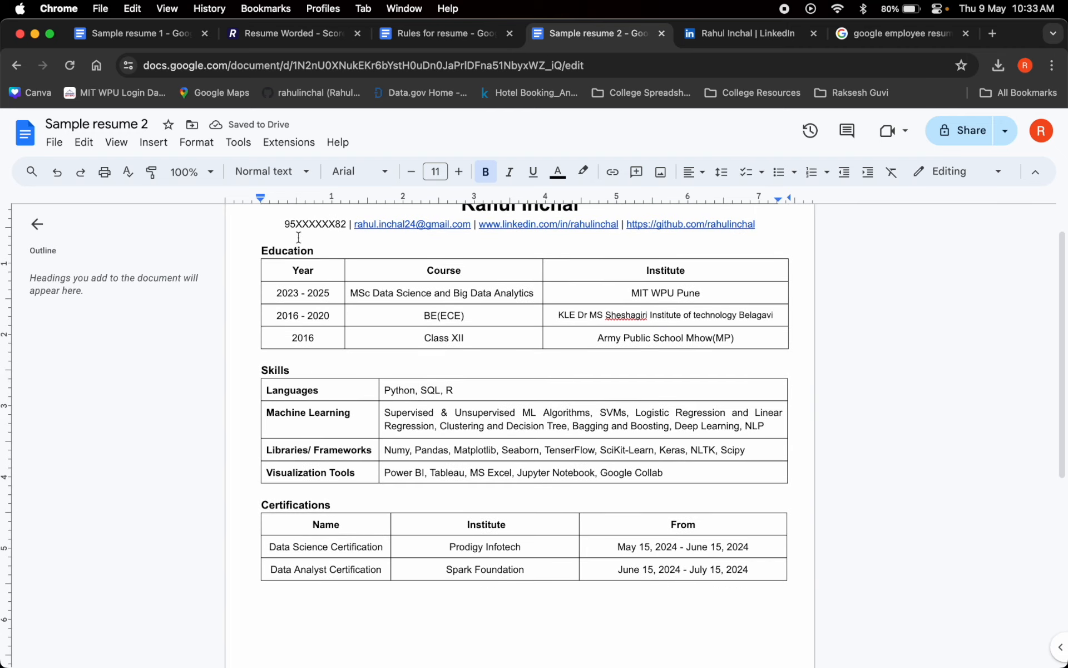
scroll(294, 539, "down", 3)
left_click(416, 532)
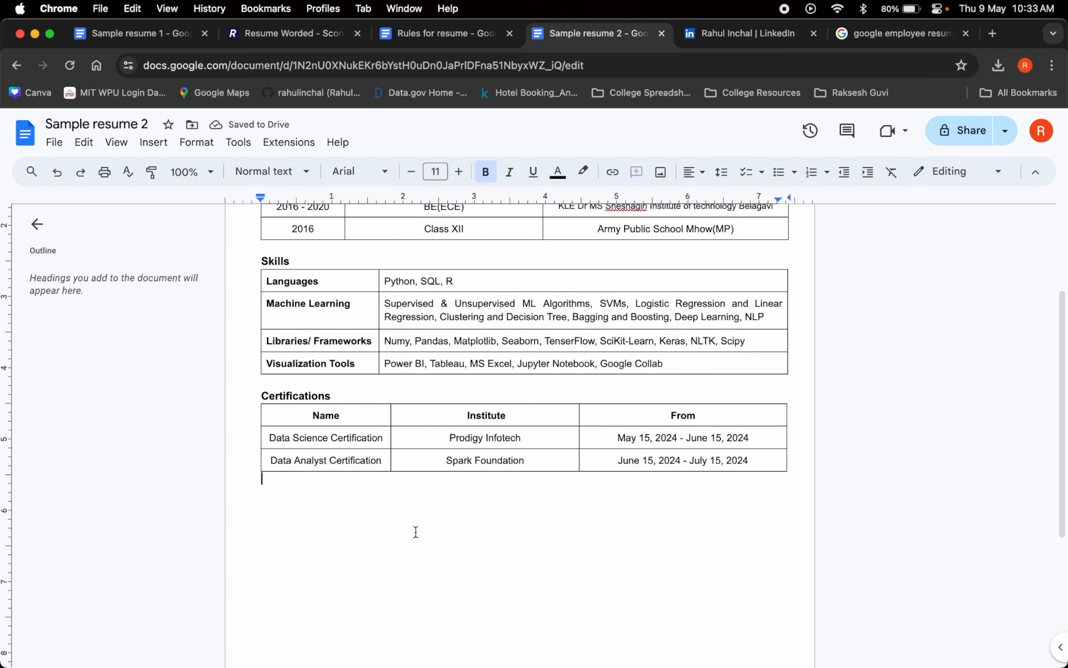
left_click(159, 37)
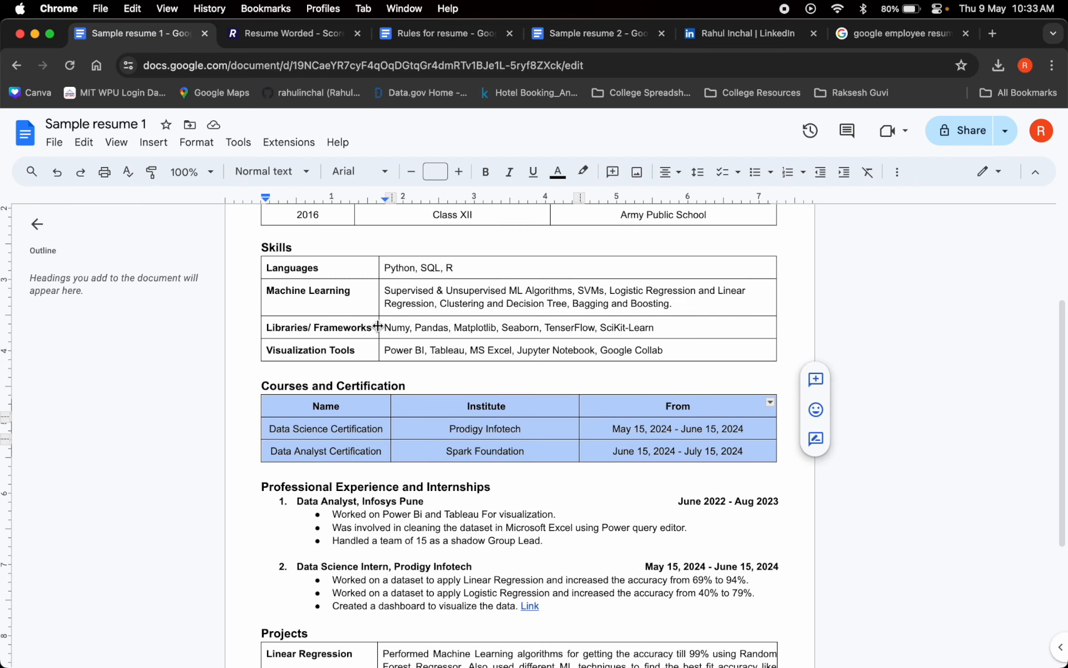
scroll(377, 326, "down", 5)
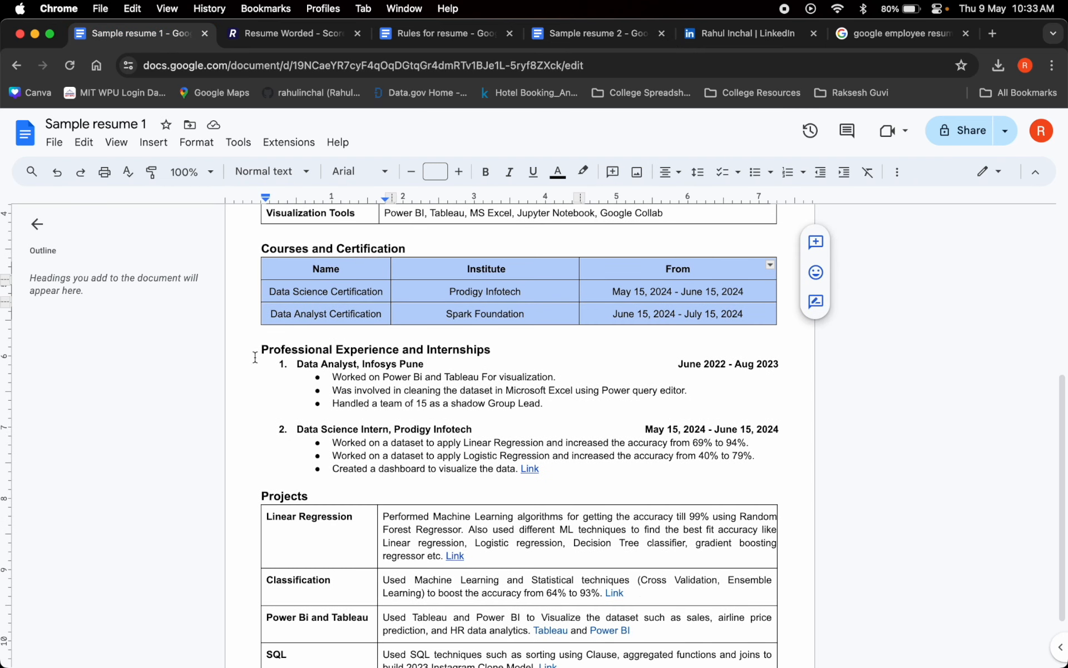
left_click_drag(260, 350, 589, 471)
key("super+c")
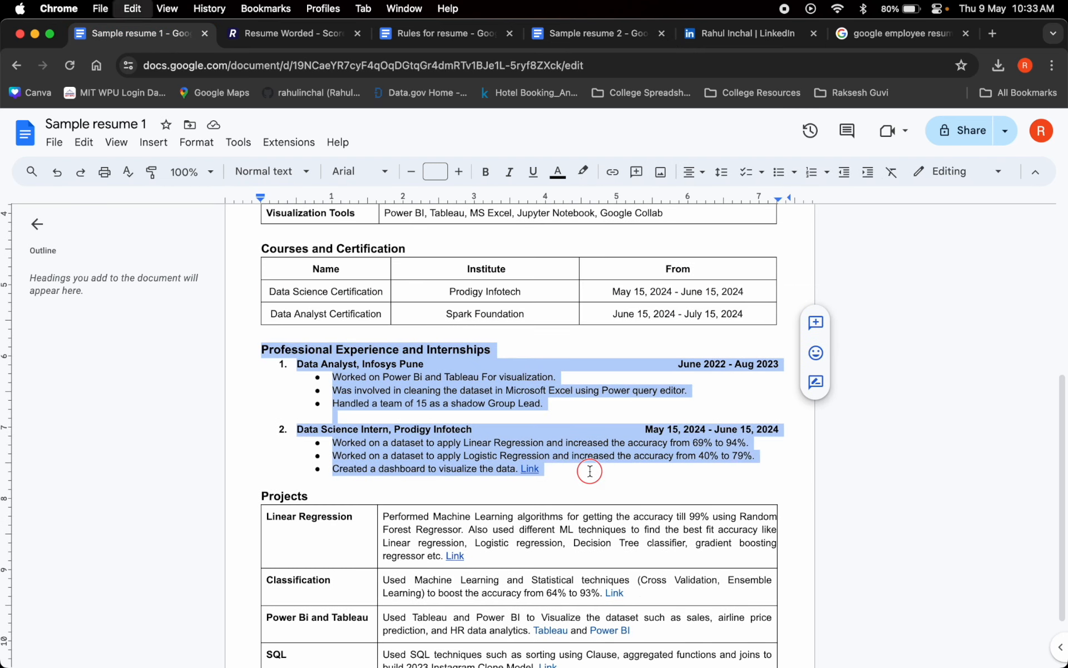
left_click(593, 32)
key("super+v")
scroll(425, 376, "down", 3)
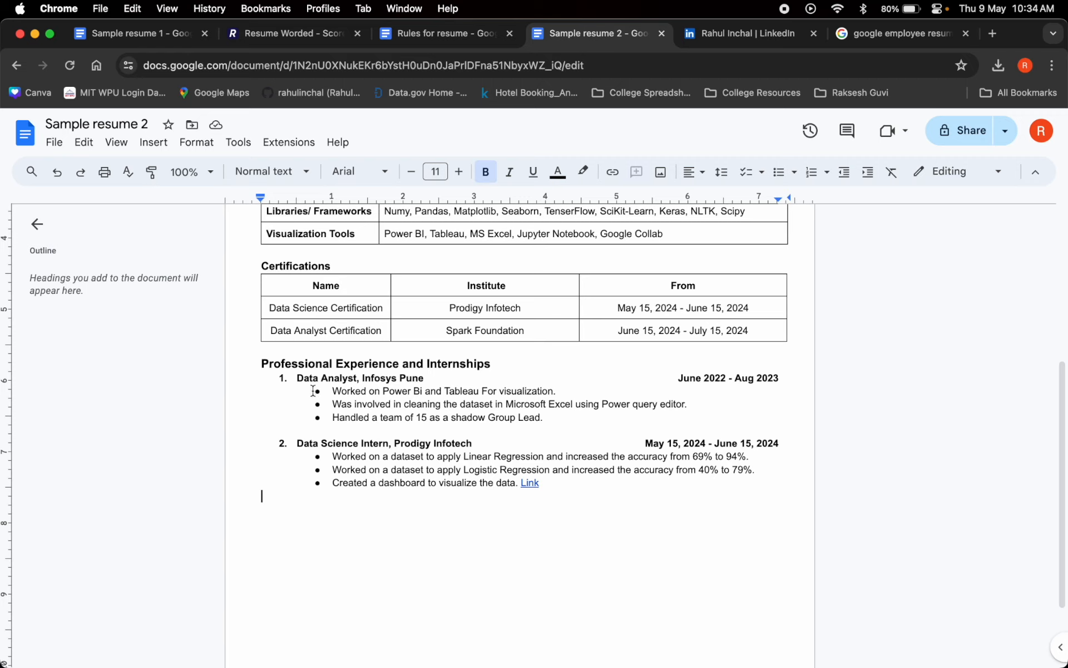
Review the Data Analyst entry's title, the numbering styles available for it, and its first two bullets.
left_click_drag(298, 377, 437, 379)
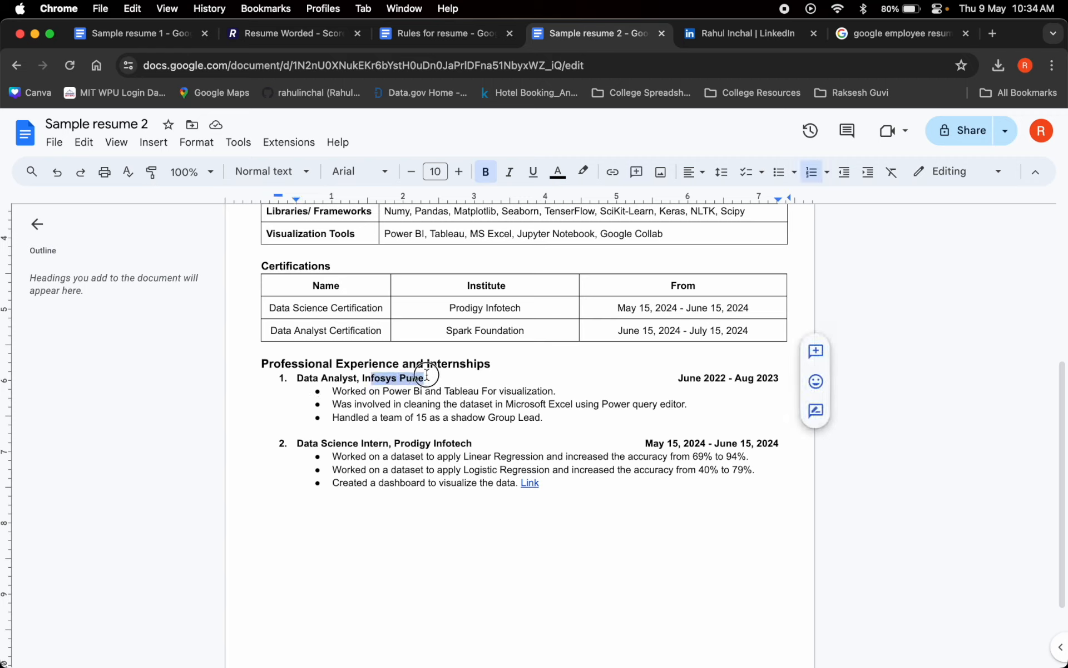
left_click(312, 377)
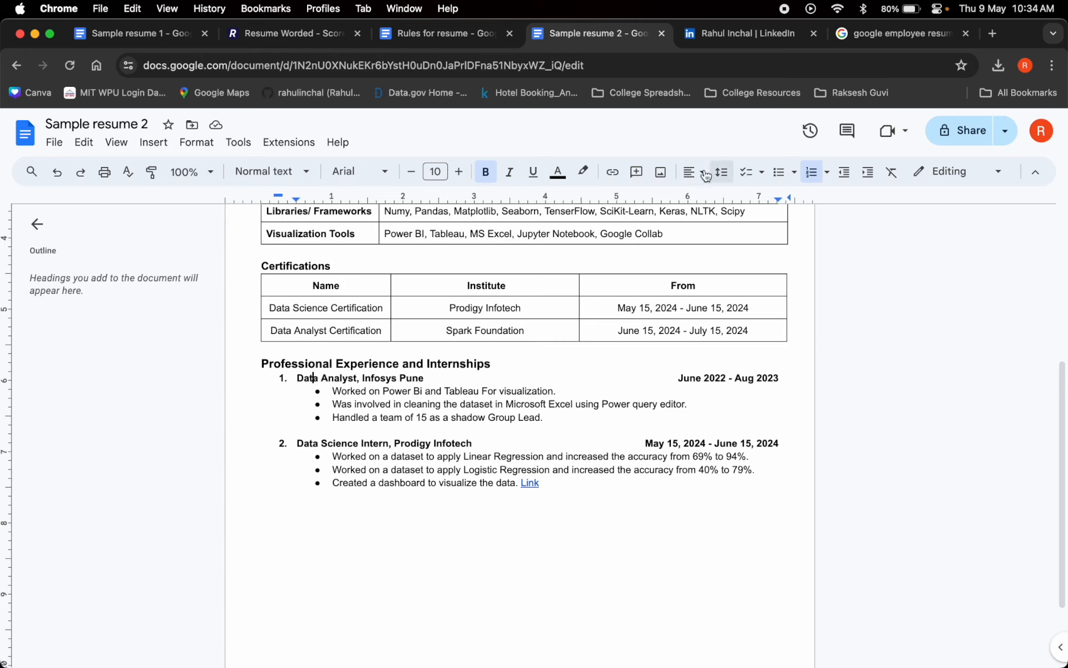
left_click(824, 176)
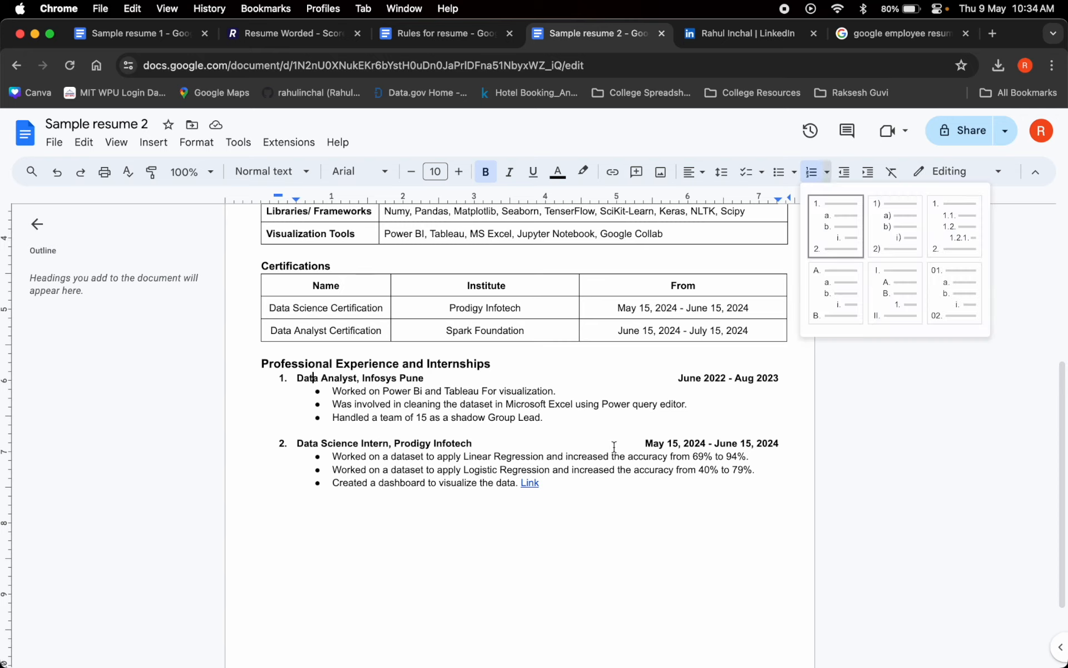
left_click(428, 404)
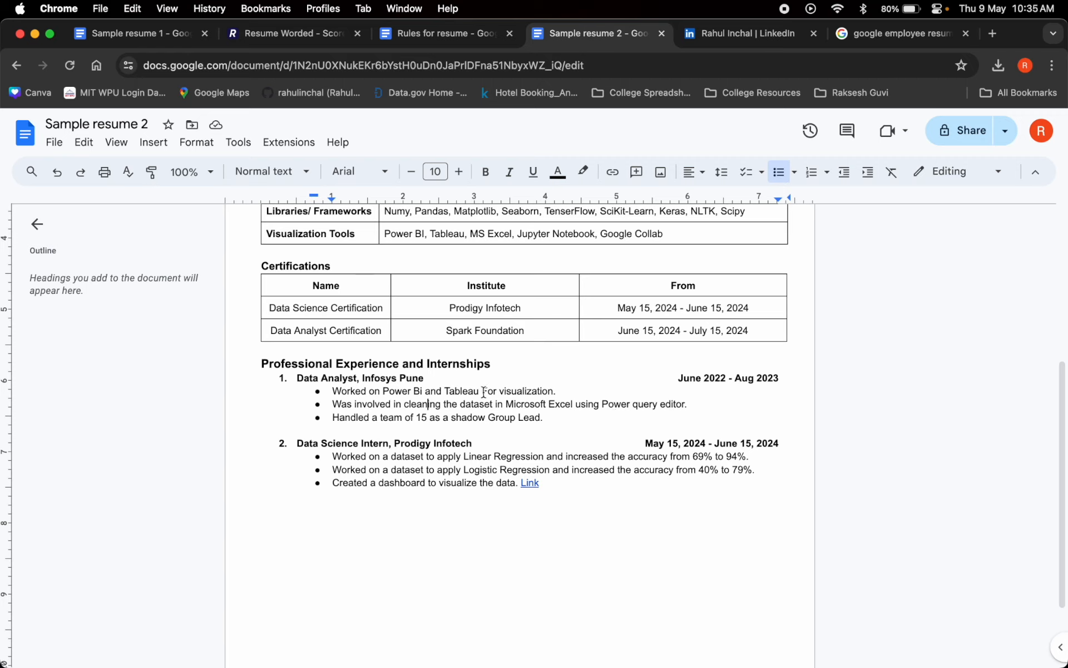
left_click_drag(334, 392, 436, 410)
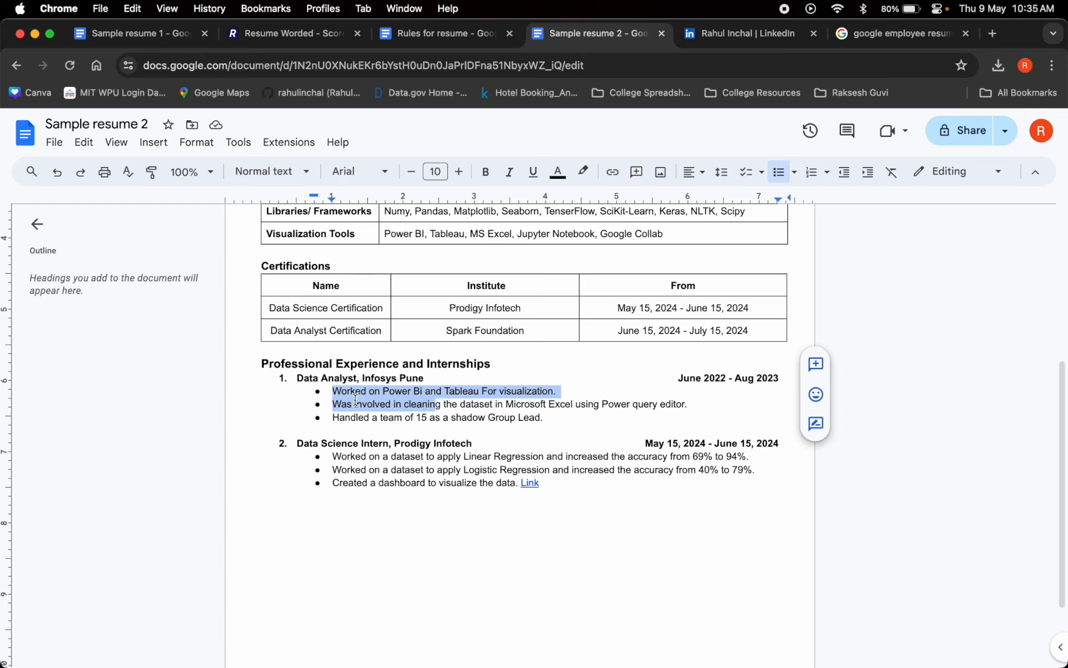
Add the bullet "Improved the performance of a team from 70% to 90%." at the end of the Data Analyst entry.
left_click(417, 404)
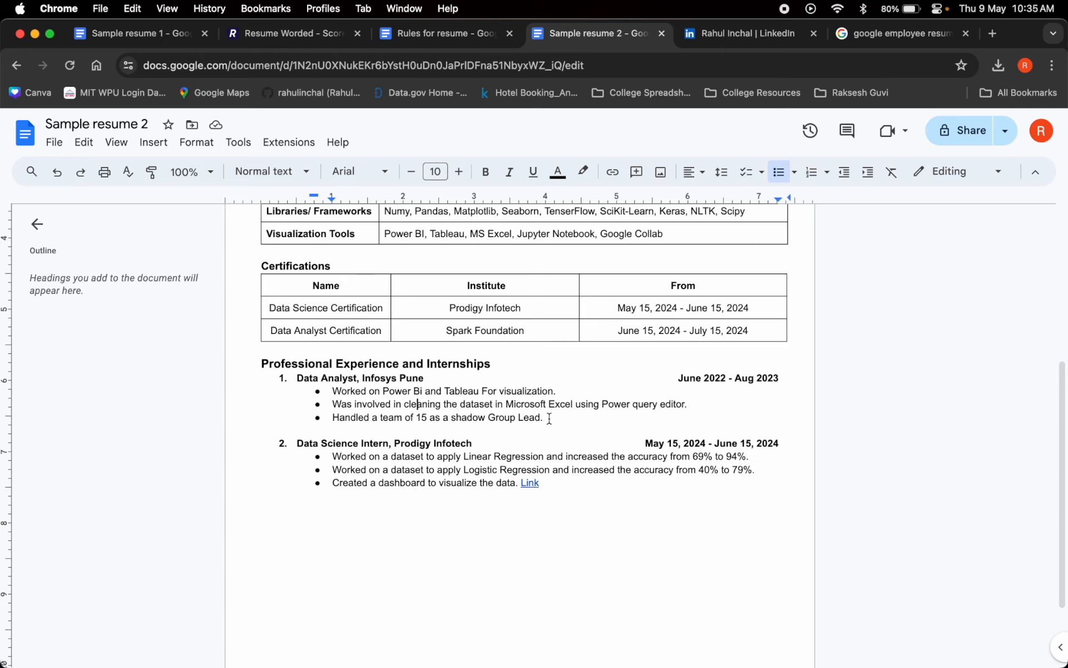
key("Return")
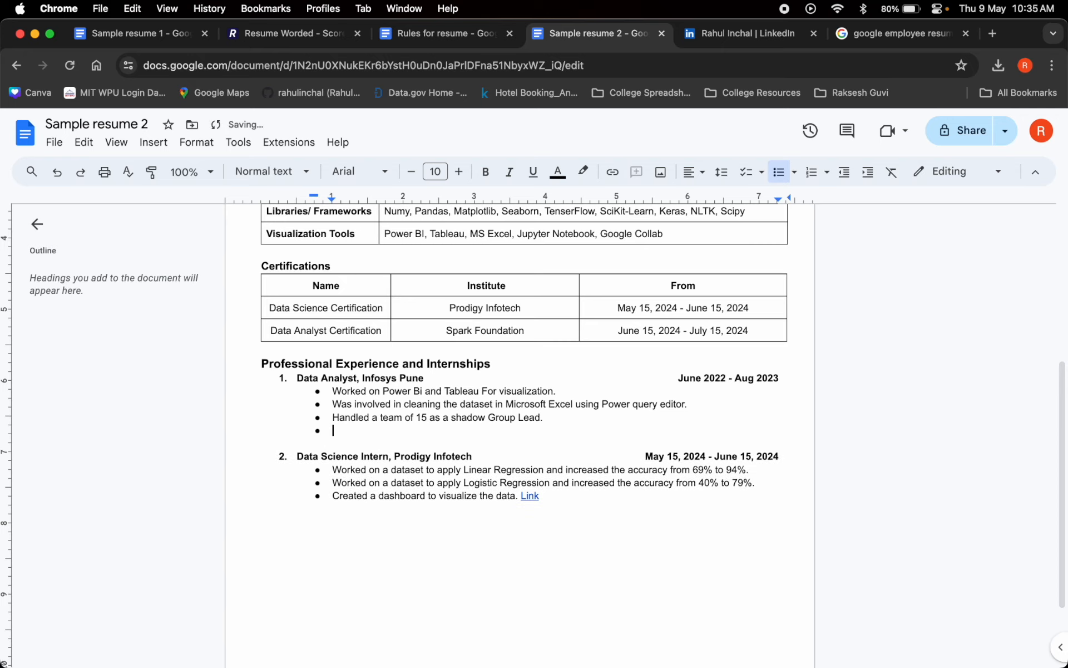
type("Imprto")
key("BackSpace")
type("vesoved thepr")
key("BackSpace")
type("e perform")
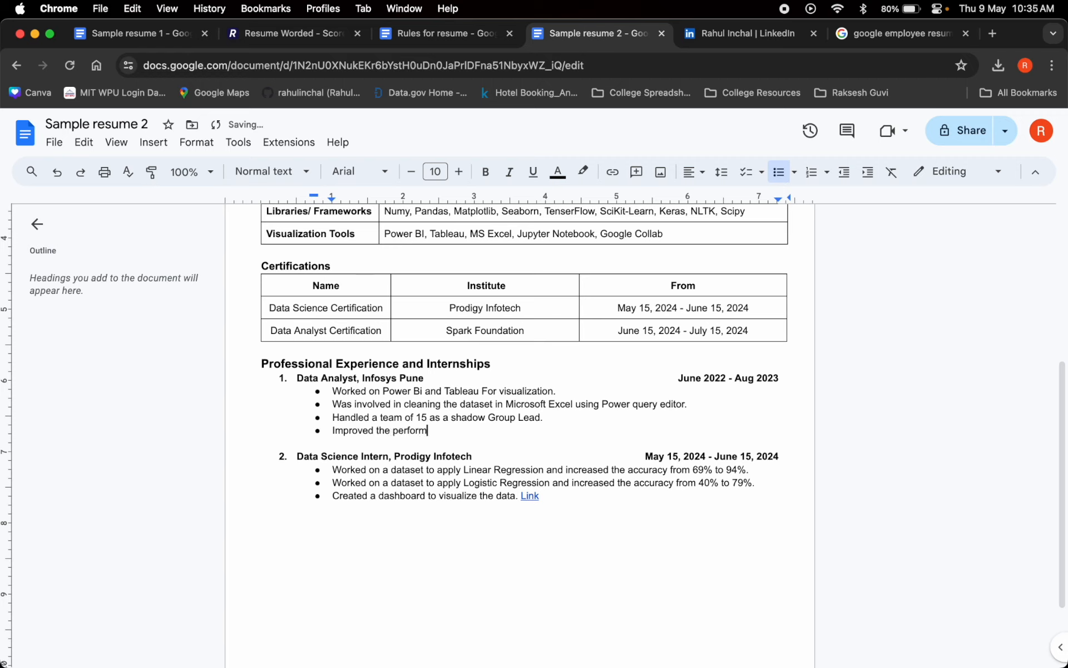
type("ance of a t")
key("BackSpace")
key("BackSpace")
key("BackSpace")
type("team from 70% to 90%.")
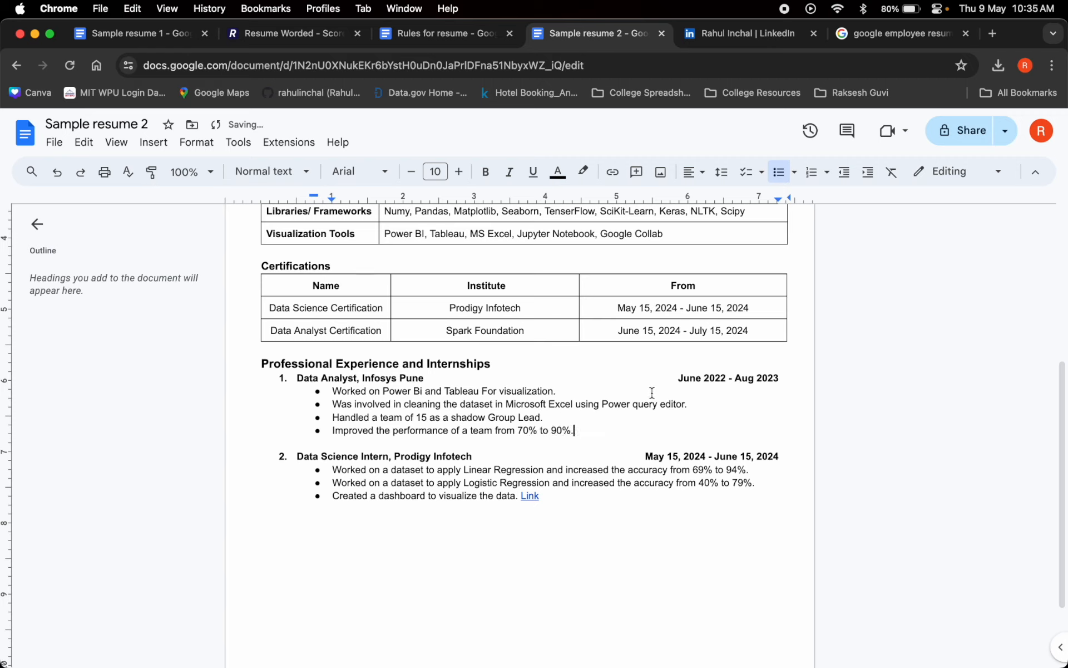
Check the Resume Worded advice on lines without numbers and delete the dataset-cleaning bullet from the Data Analyst entry in Sample resume 2.
left_click(308, 32)
scroll(565, 386, "down", 5)
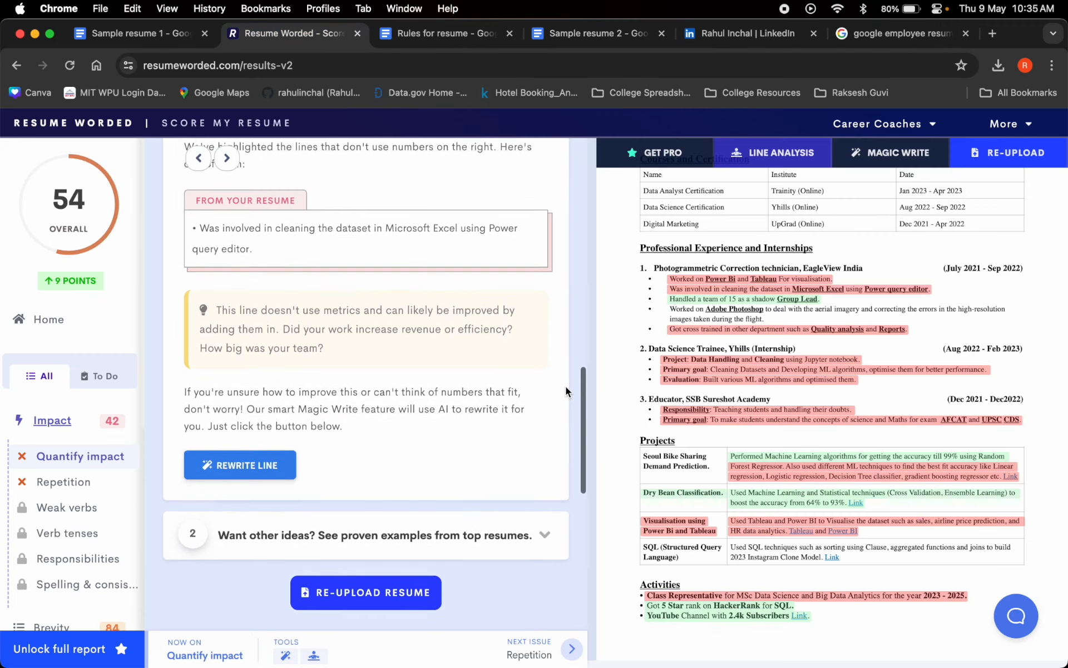
scroll(565, 386, "up", 9)
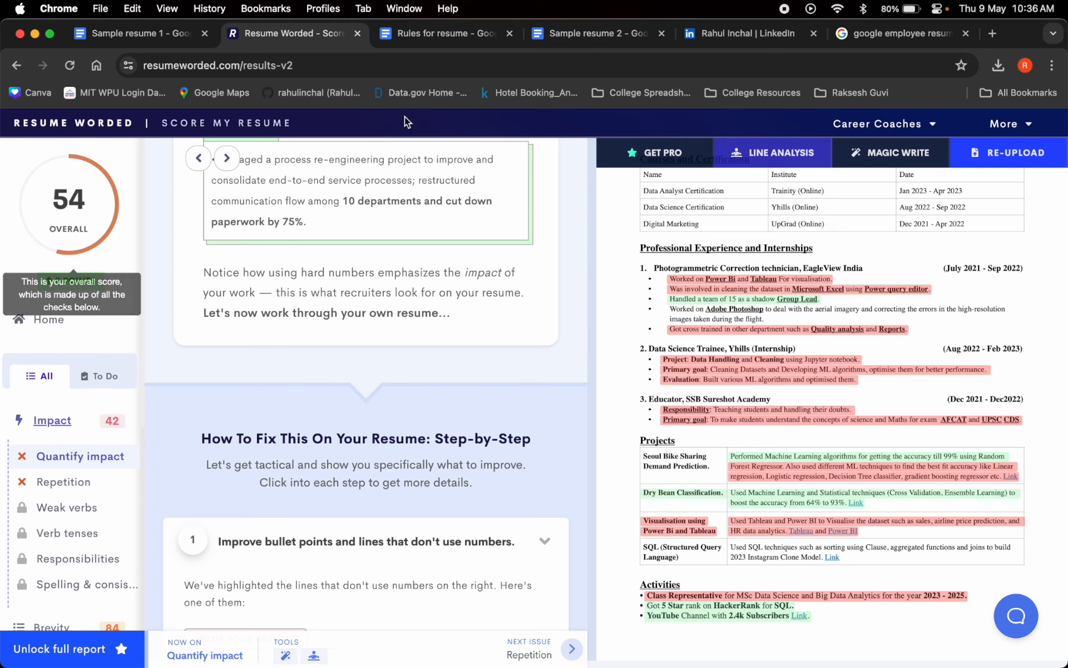
left_click(584, 39)
scroll(460, 544, "up", 2)
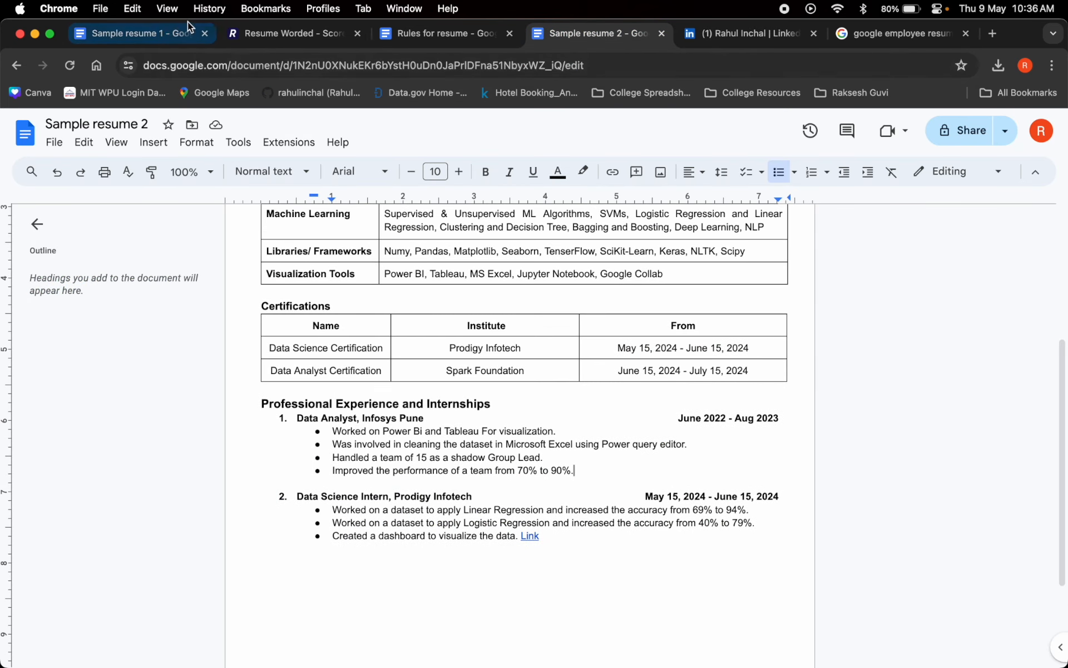
left_click(272, 33)
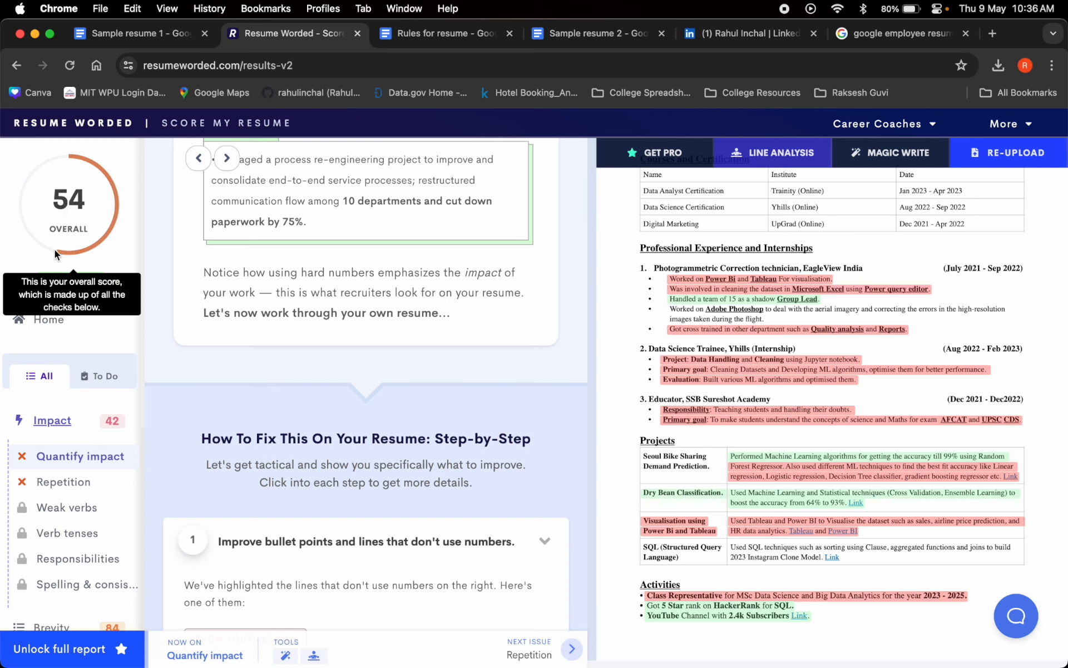
left_click(592, 35)
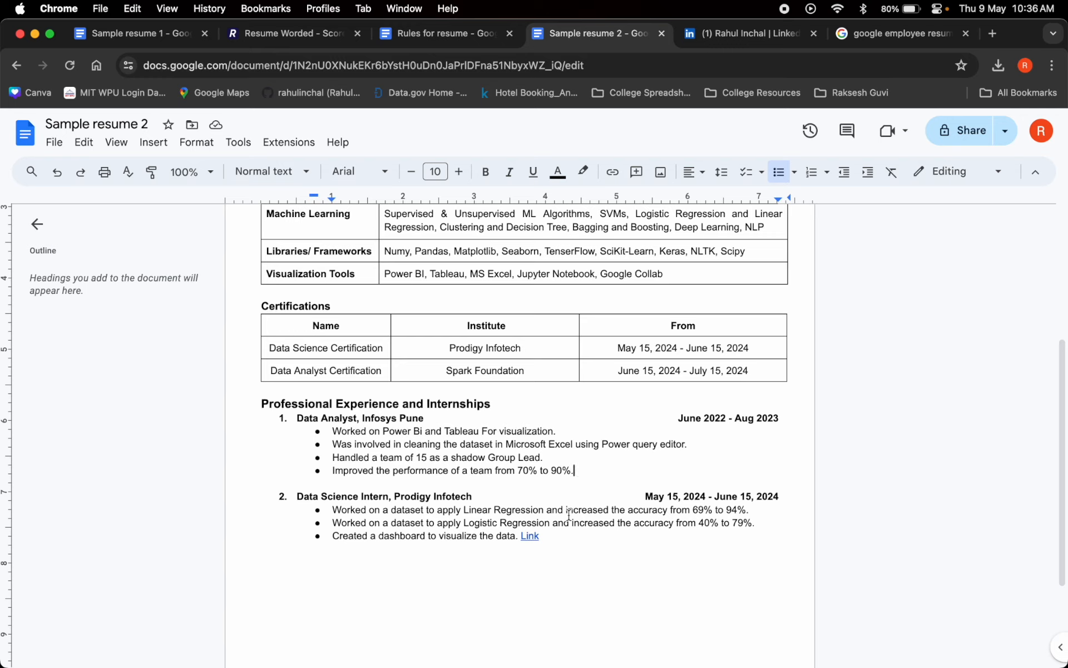
triple_click(573, 443)
key("BackSpace")
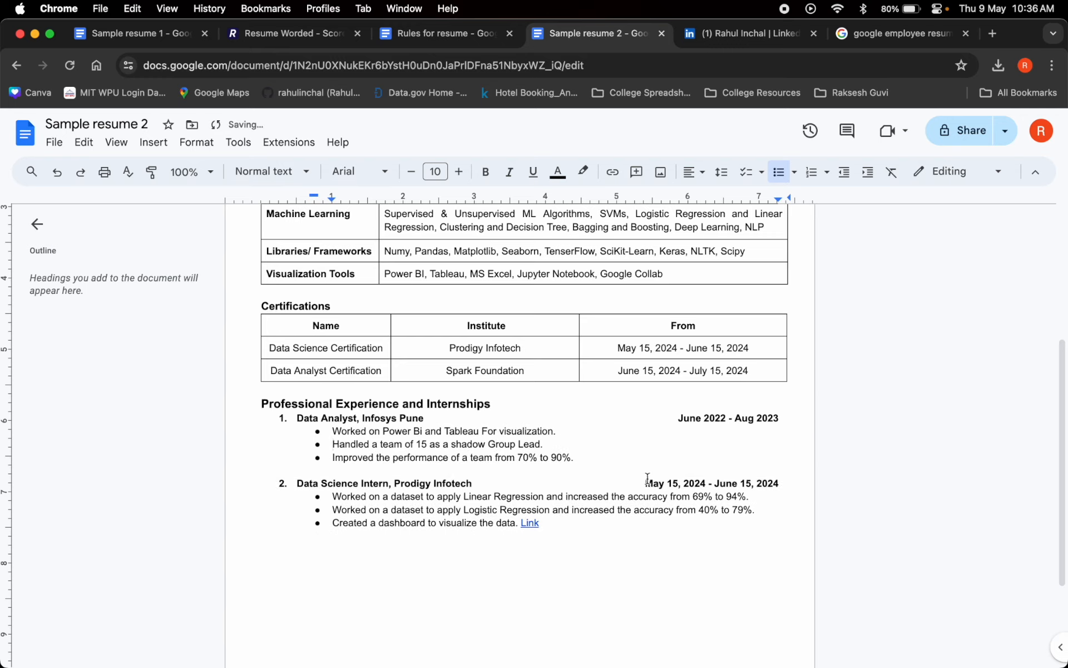
Bold "Logistic Regression" and "Linear Regression" in the Data Science Intern entry's bullets.
scroll(444, 476, "down", 2)
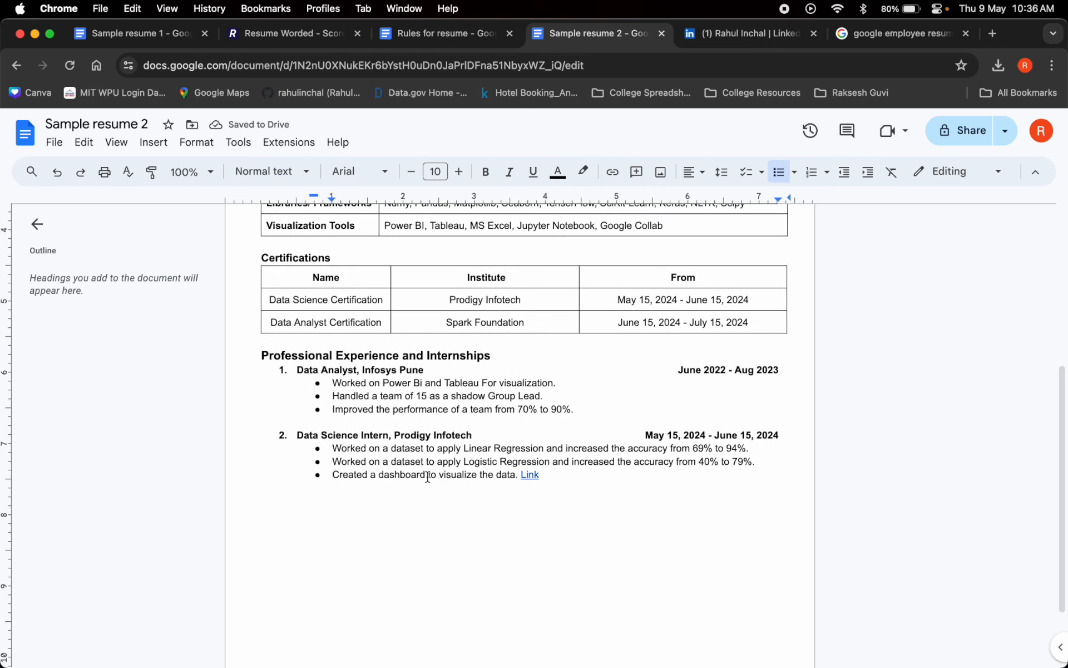
left_click_drag(296, 434, 484, 433)
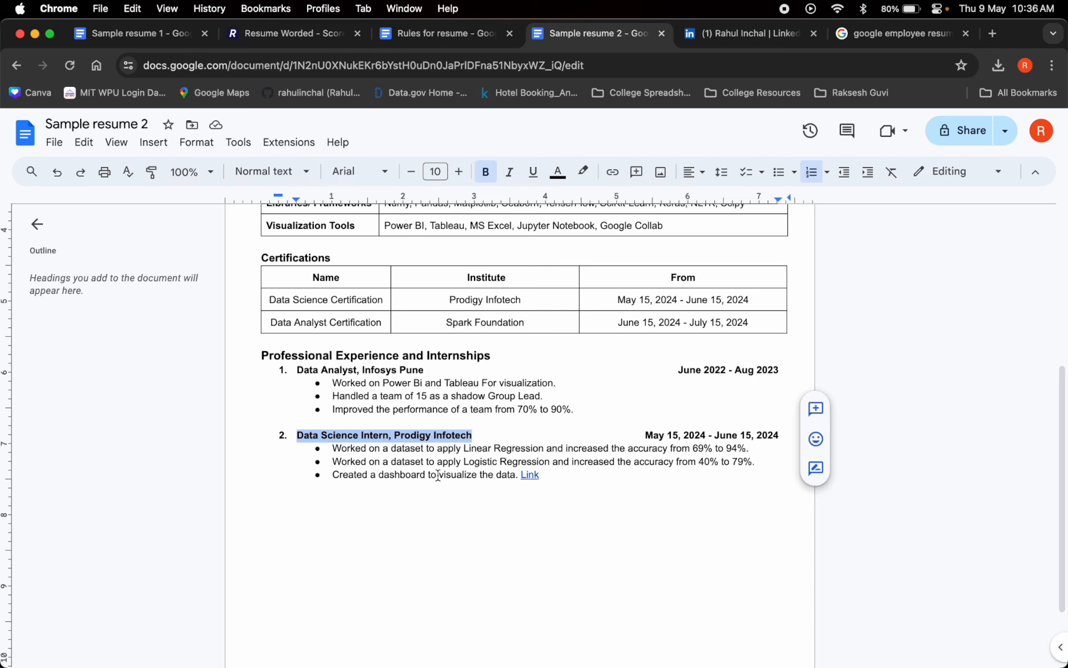
scroll(434, 473, "down", 1)
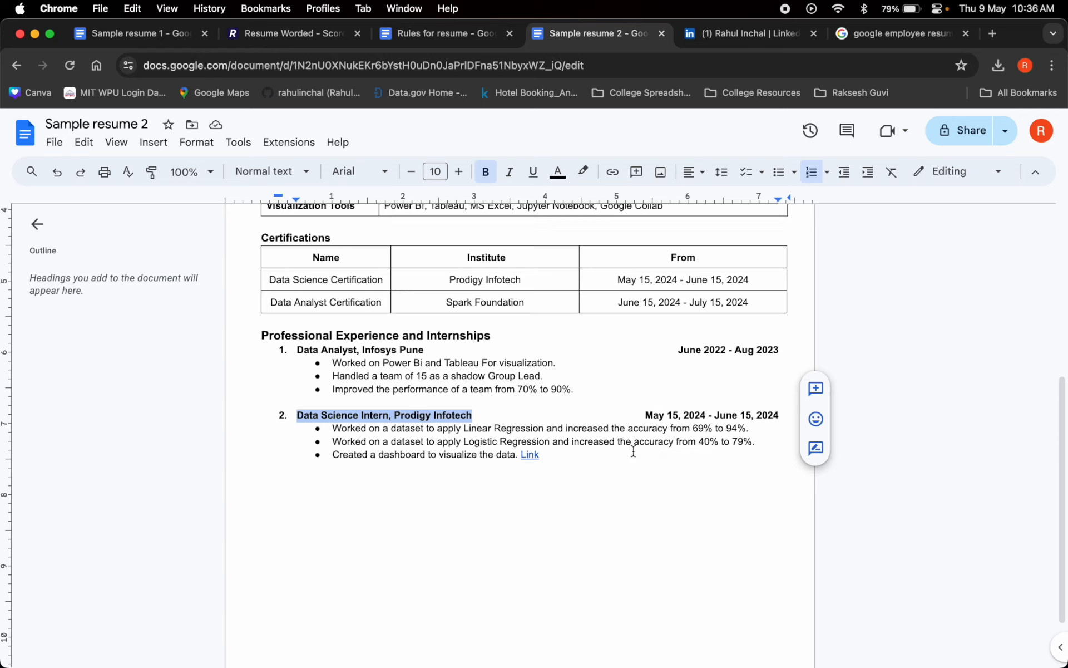
double_click(473, 444)
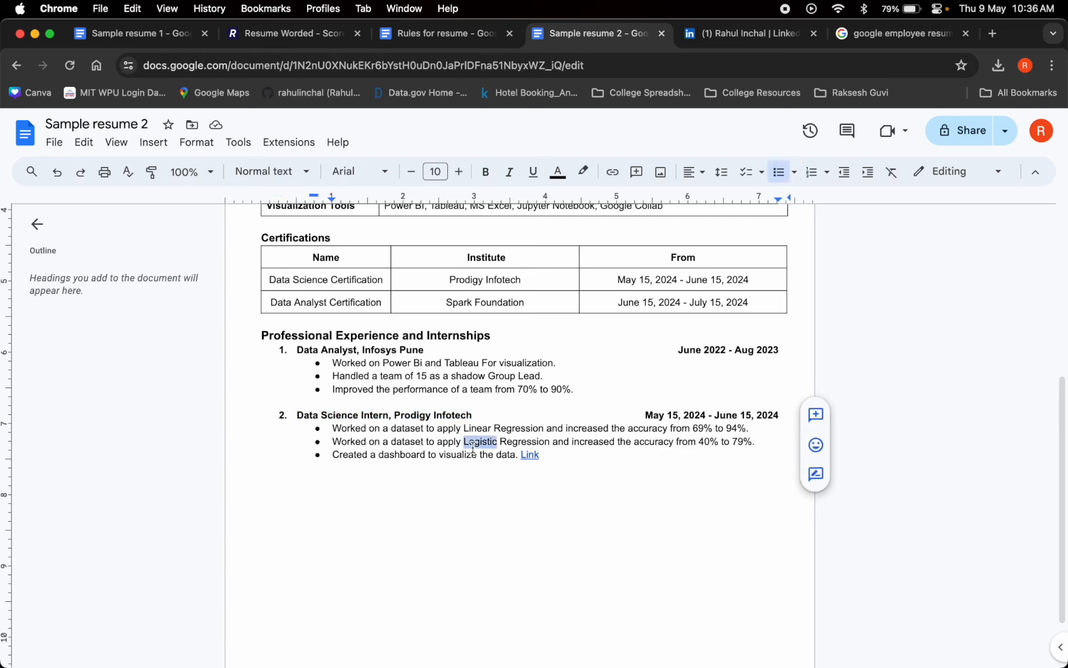
left_click(550, 443, "shift")
key("super+b")
left_click_drag(465, 428, 544, 428)
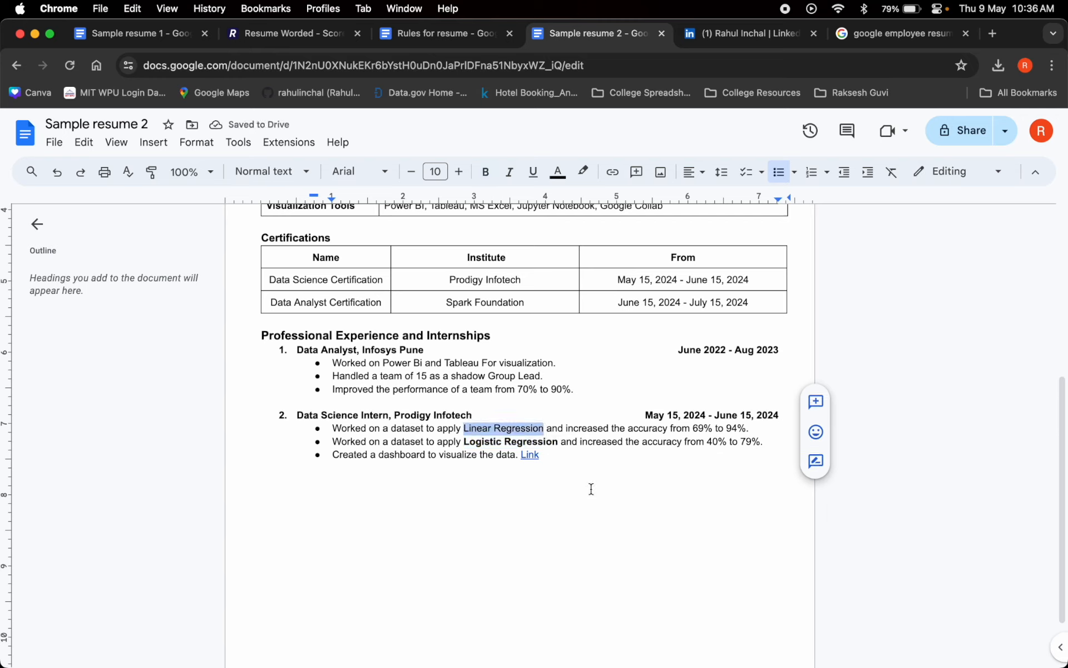
key("super+b")
Open the dashboard bullet's link, look over the Power-Bi-Projects repository on GitHub, and return to Sample resume 2.
left_click(584, 457)
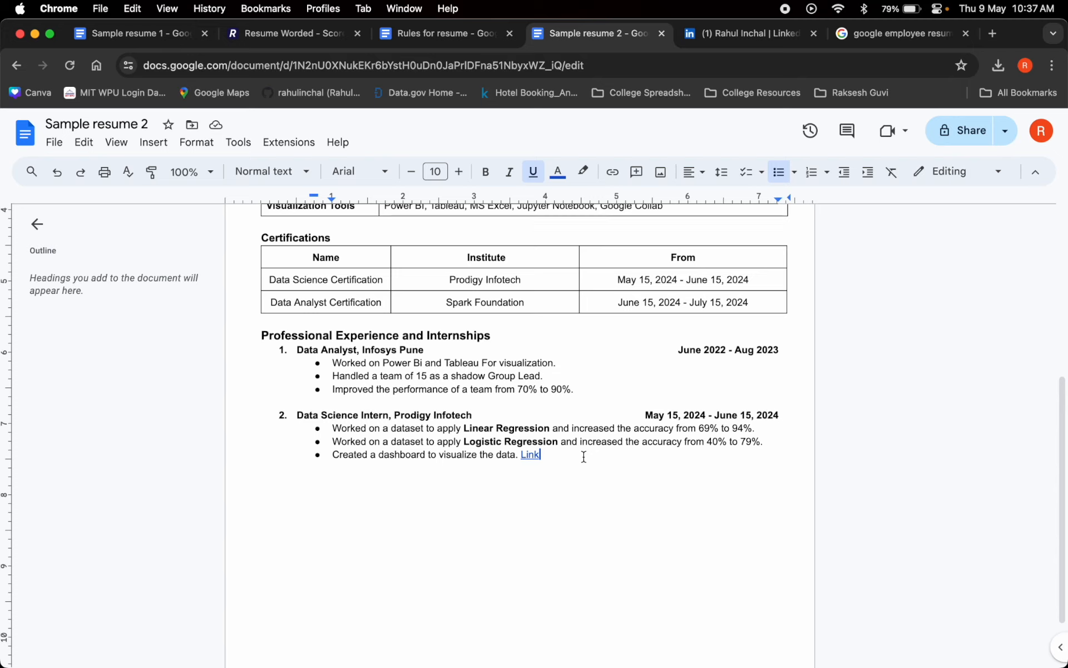
double_click(533, 456)
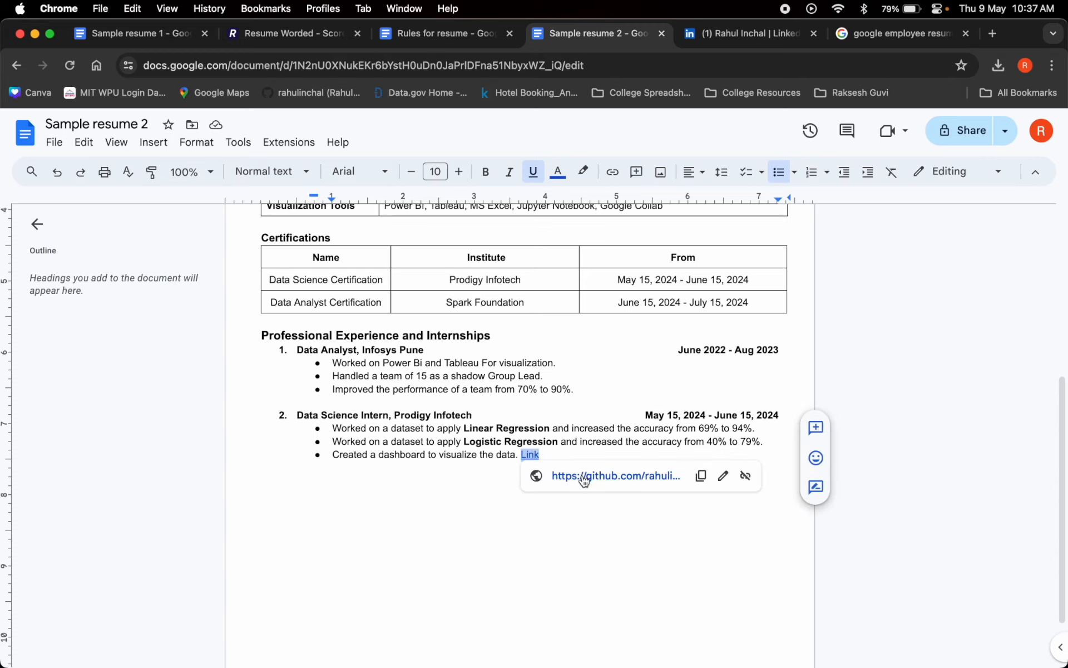
left_click(579, 477)
scroll(489, 389, "down", 6)
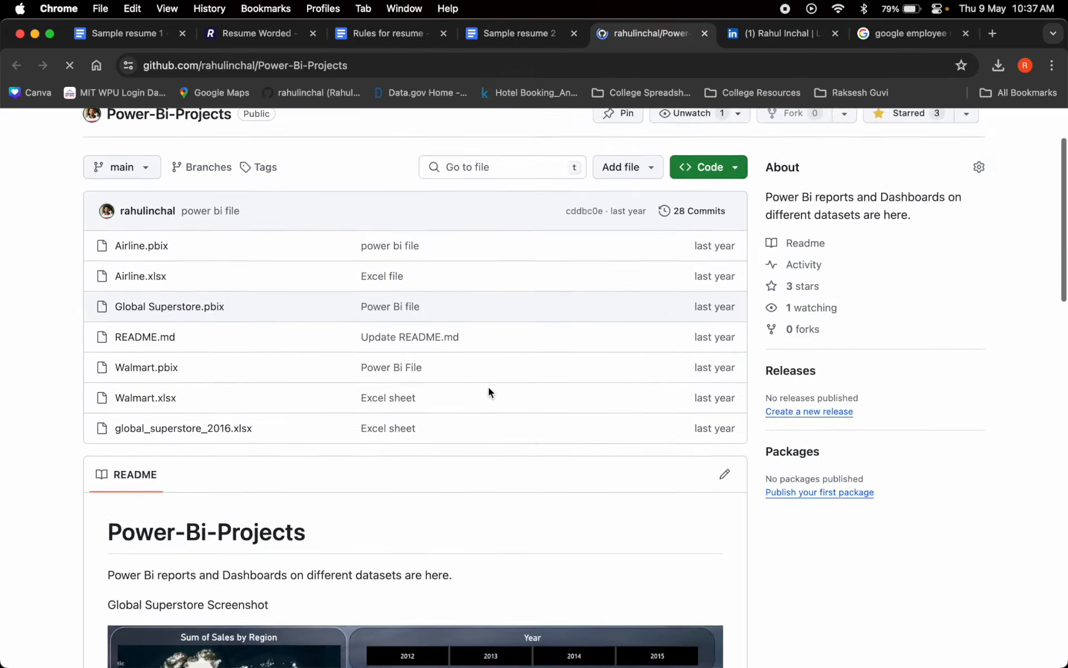
left_click(704, 33)
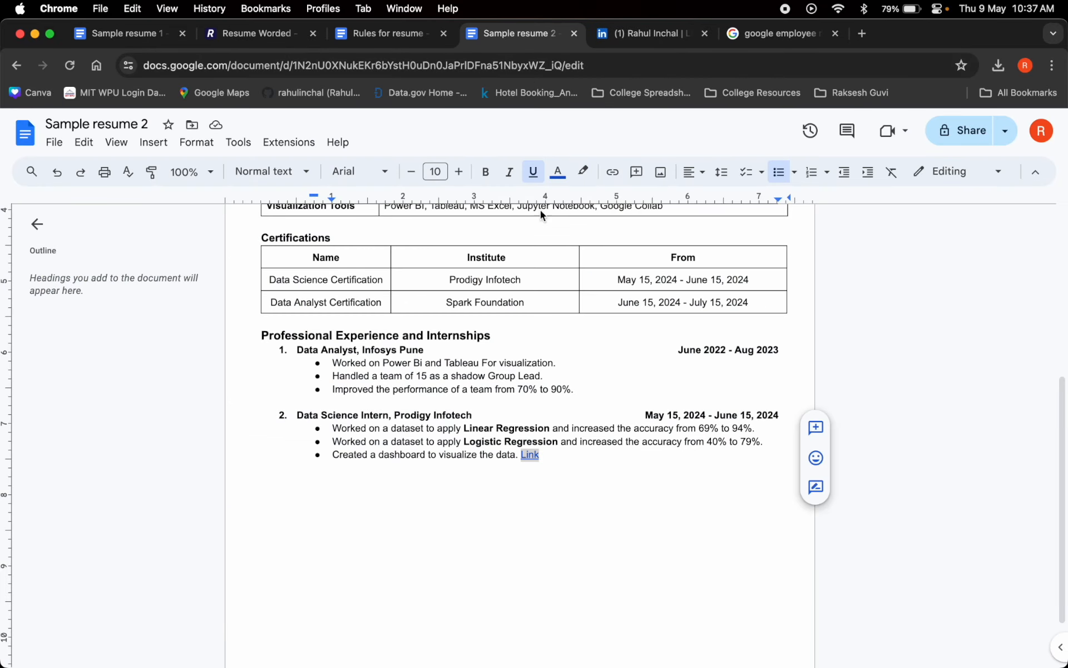
Start a new unbulleted paragraph below the Data Science Intern entry's last bullet, leaving a blank line between them.
left_click(578, 459)
key("Return")
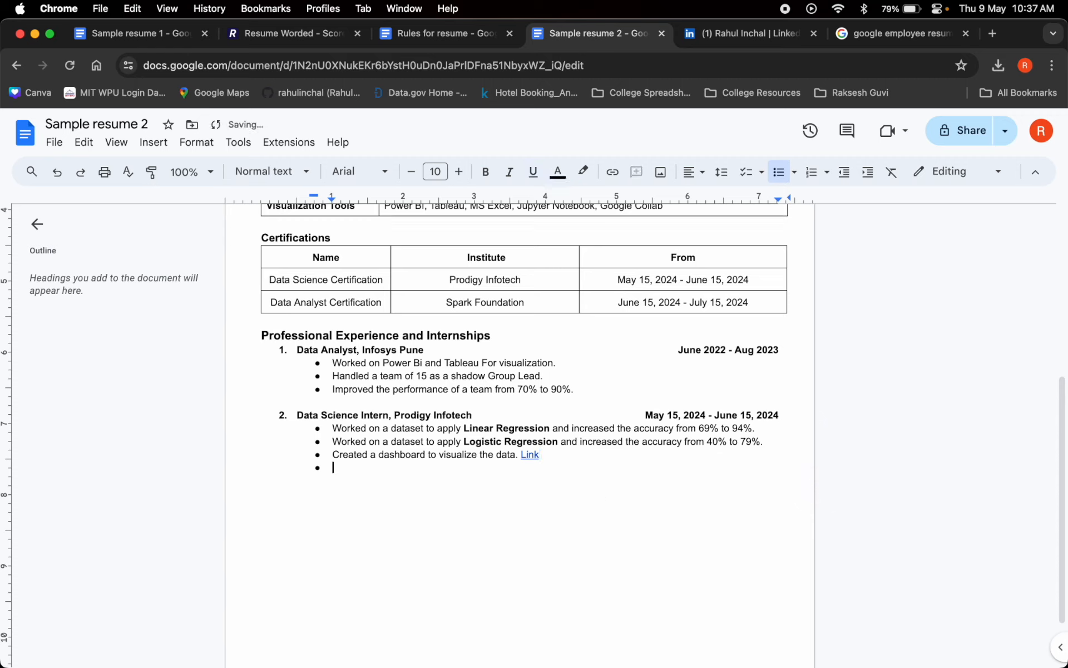
key("Return")
key("BackSpace")
type("Projec")
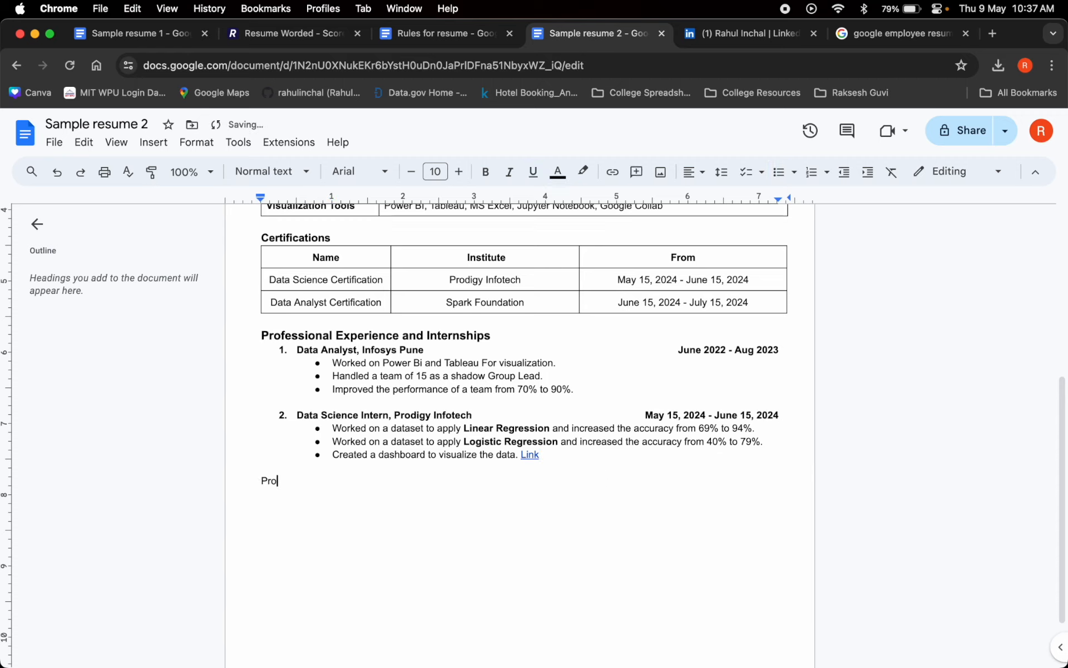
key("BackSpace")
key("BackSpace")
key("BackSpace")
key("BackSpace")
key("BackSpace")
key("BackSpace")
Add the bold heading "Project" in size 12 below the internships and remove the surplus blank line above it.
key("super+b")
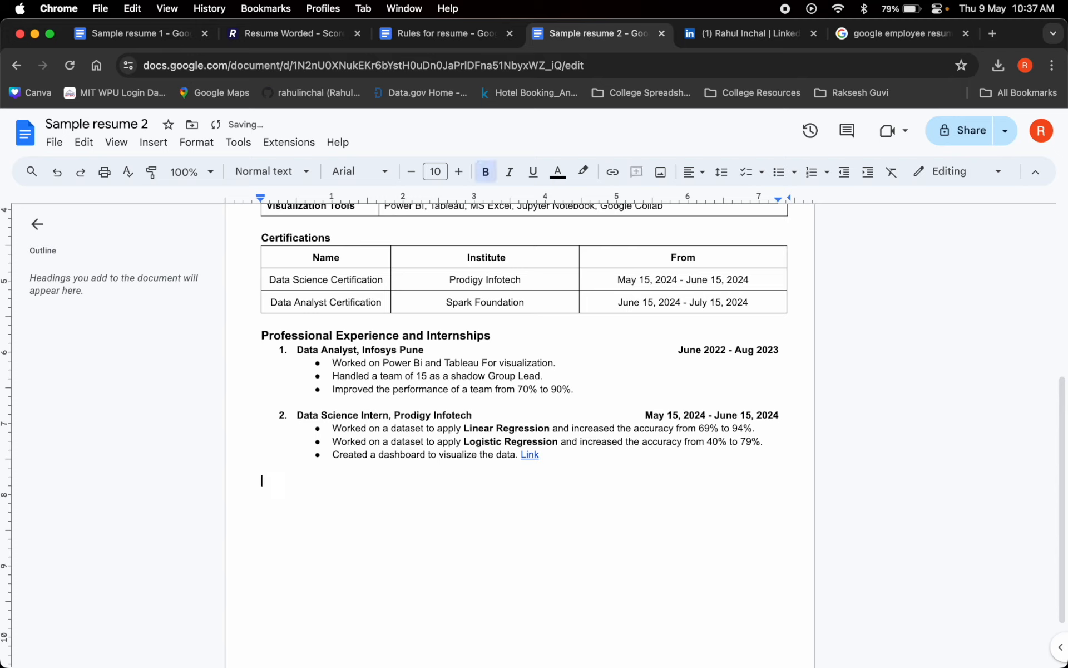
key("super+shift+period")
key("super+shift+period")
type("Project")
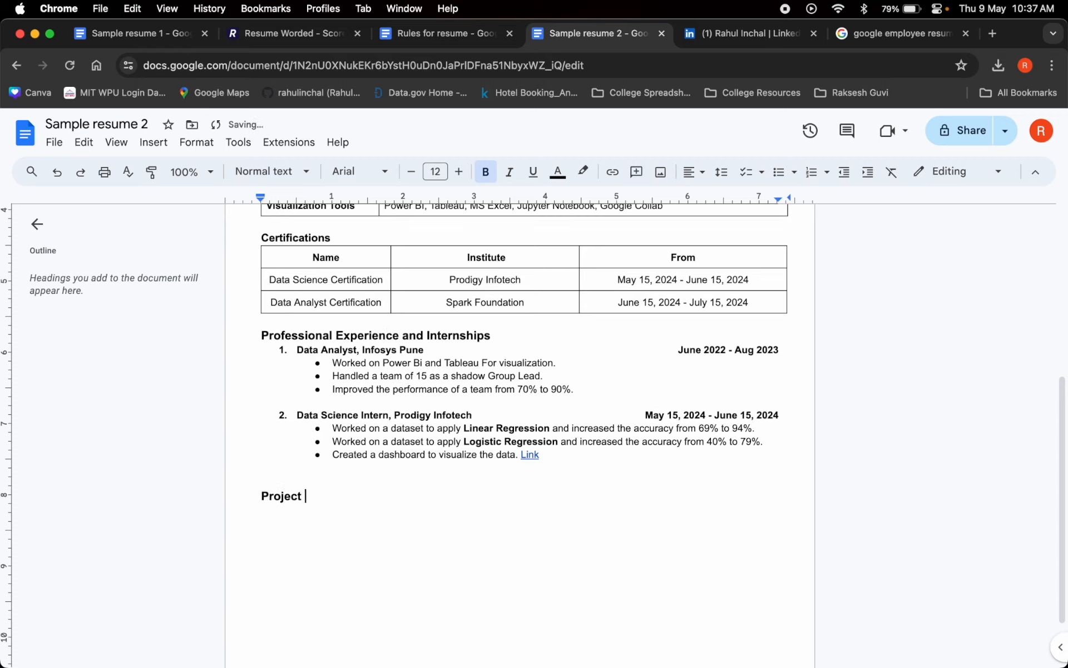
key("Return")
left_click(267, 477)
key("BackSpace")
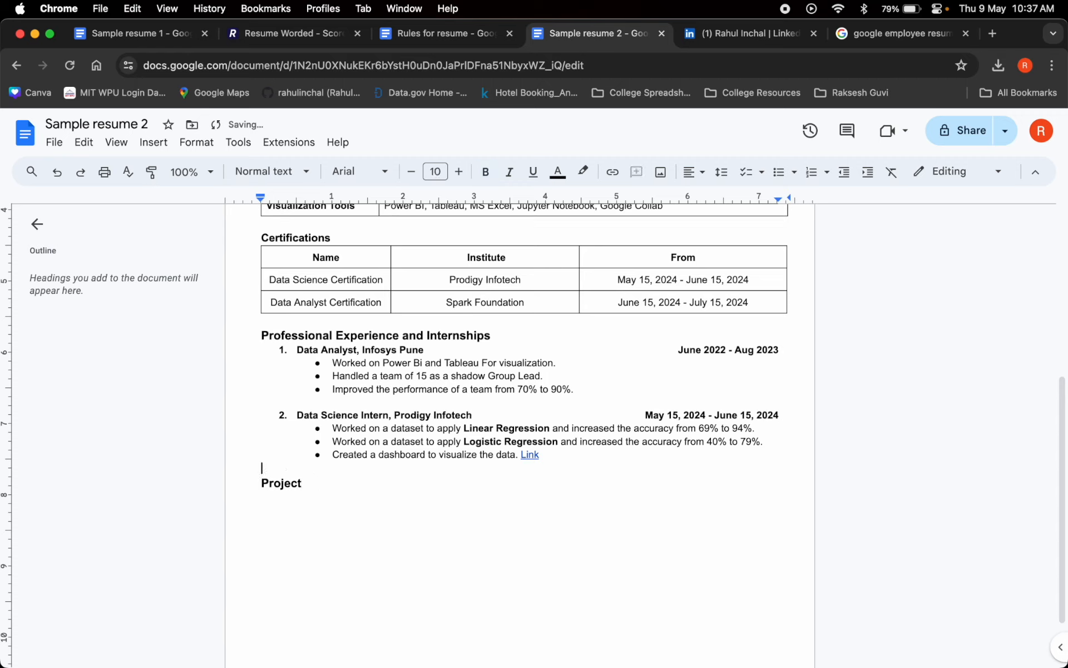
Insert a two-column table of project descriptions under Project, with rows Linear Regression, Classification, Power Bi and Tableau, and SQL.
left_click(267, 497)
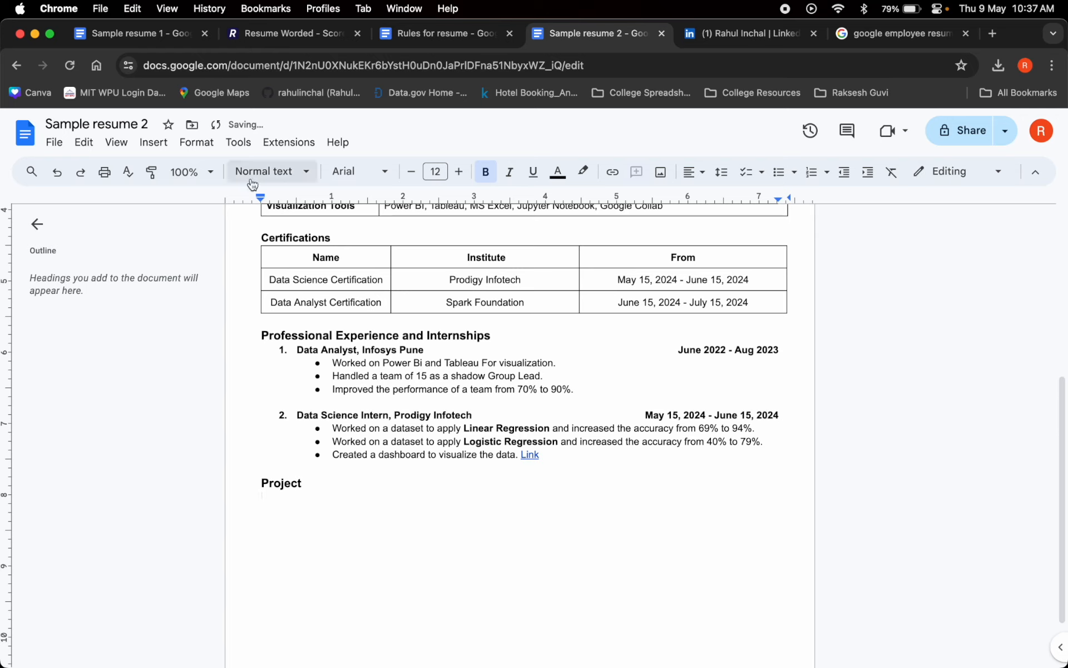
left_click(154, 143)
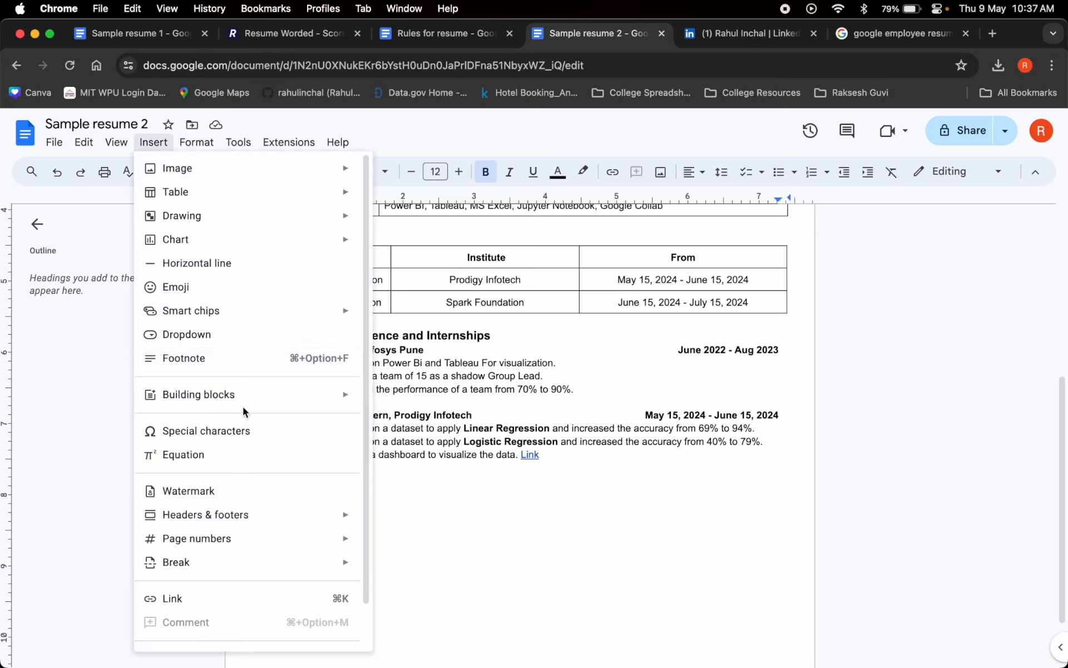
mouse_move(234, 191)
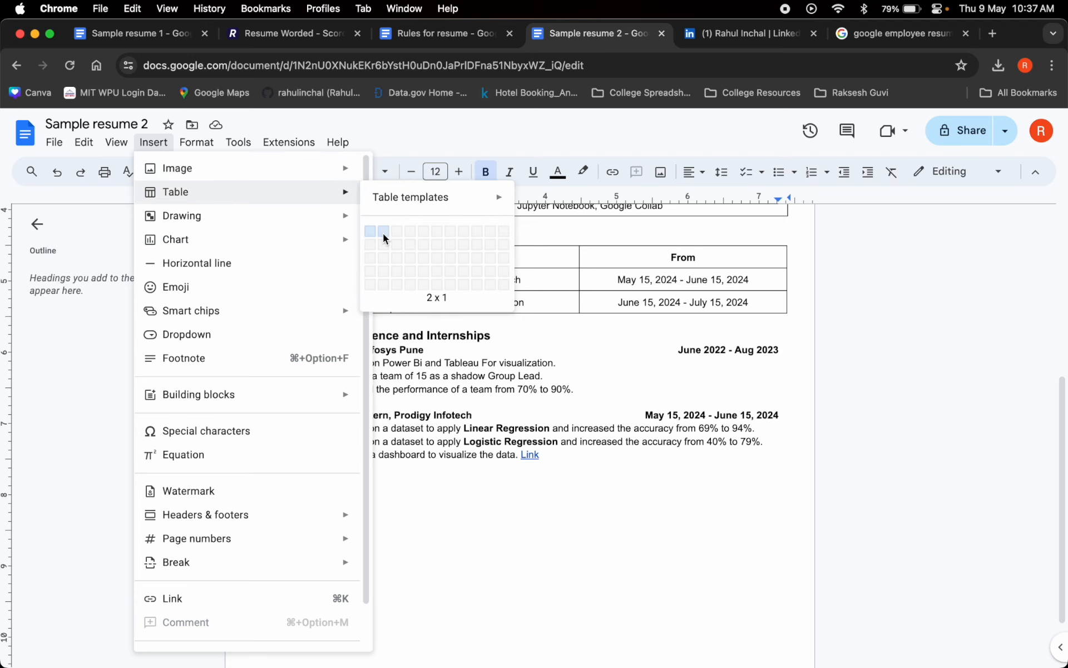
left_click(386, 258)
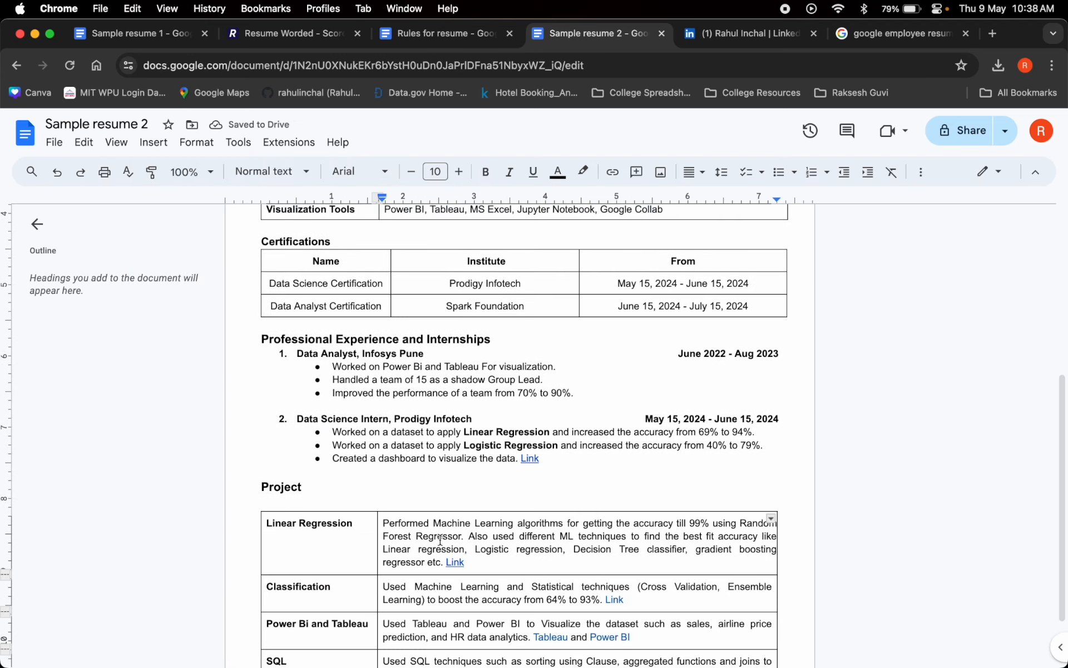
scroll(439, 545, "down", 2)
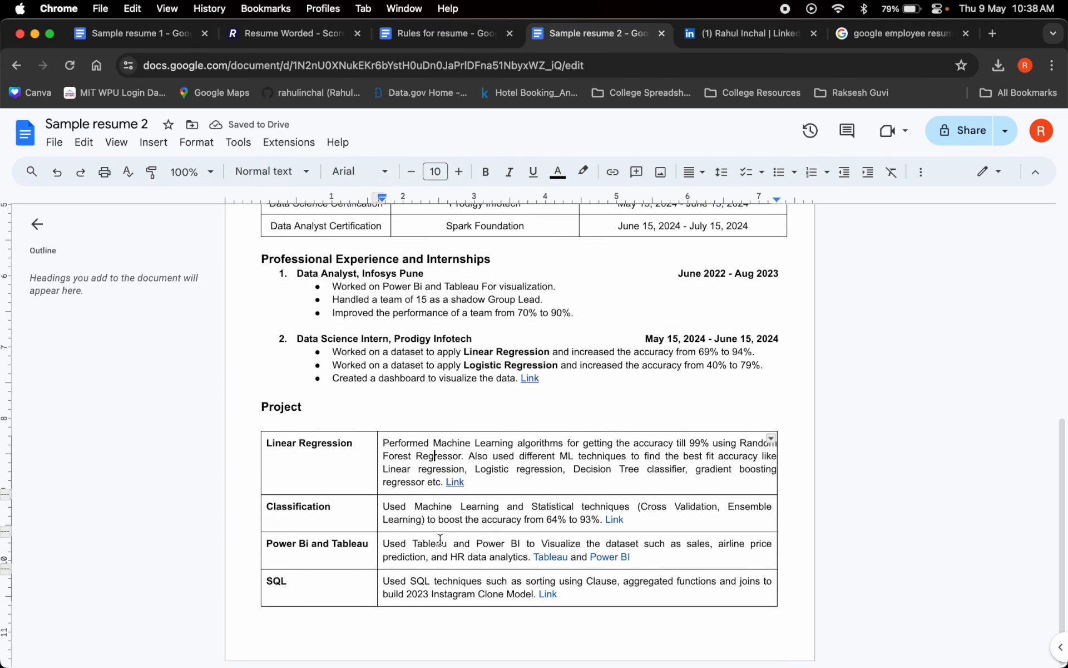
Widen the project table's description column to about the Certifications table's outer edge and remove the blank line above the table.
left_click_drag(777, 472, 791, 470)
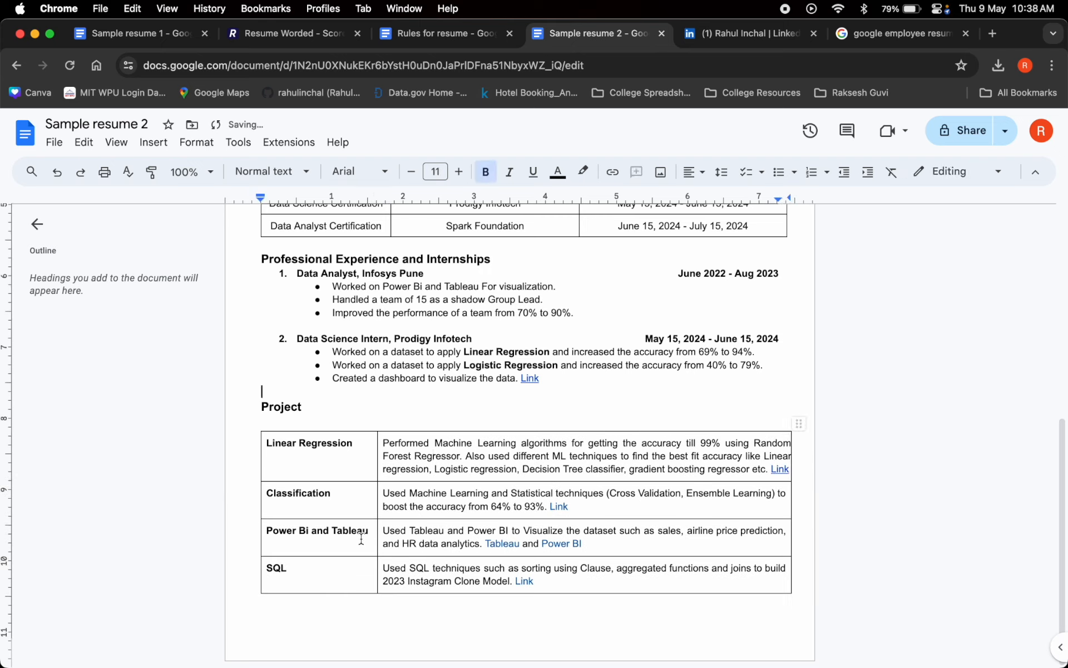
left_click(282, 599)
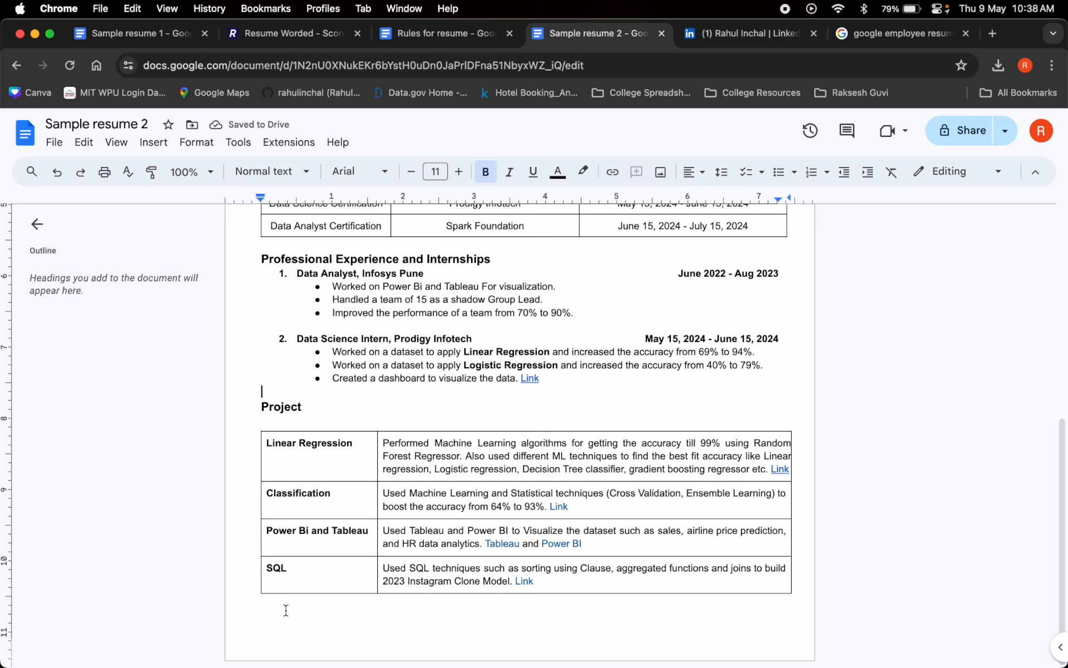
left_click(269, 423)
key("BackSpace")
scroll(271, 427, "left", 5)
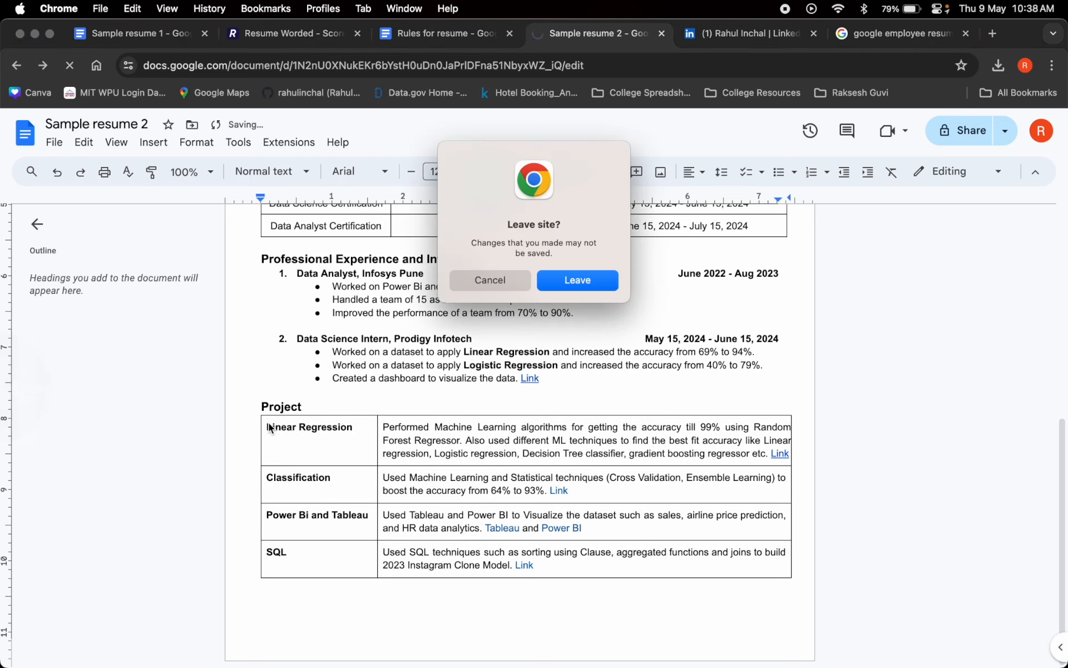
left_click(495, 283)
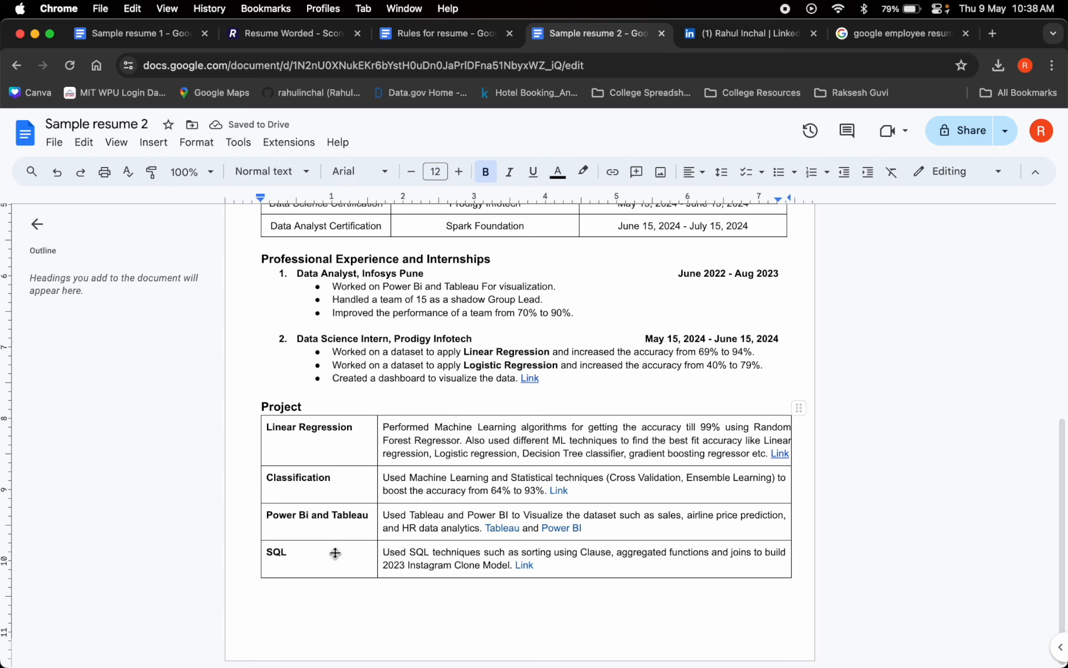
left_click(292, 605)
key("Return")
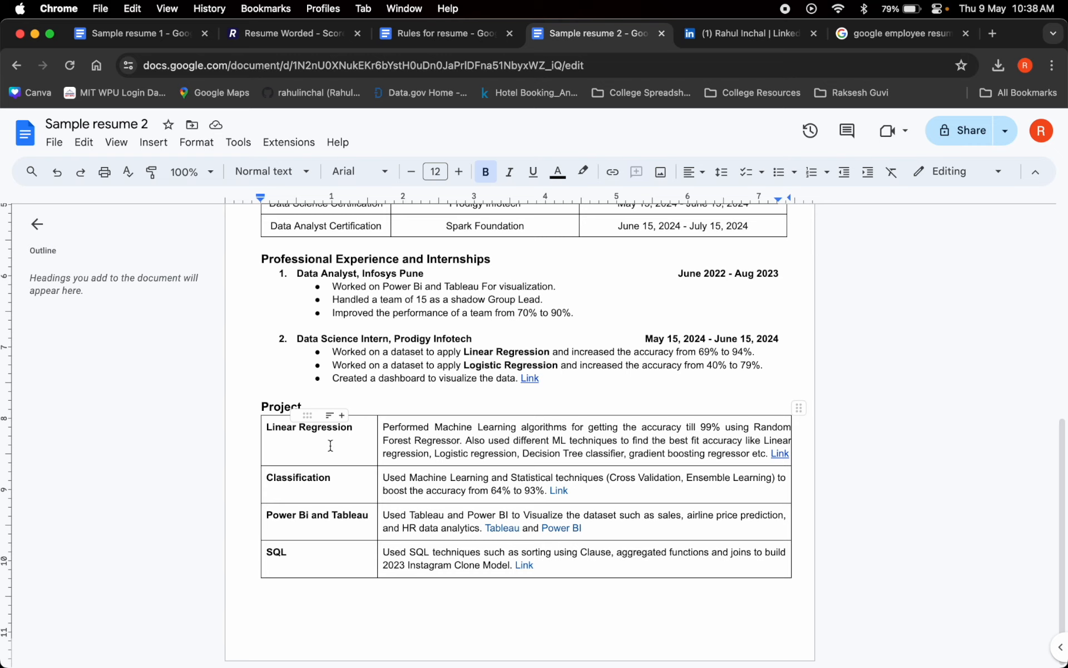
Review the project names, descriptions and links in the Project table, from Linear Regression down to SQL.
left_click_drag(403, 428, 477, 441)
left_click(743, 453)
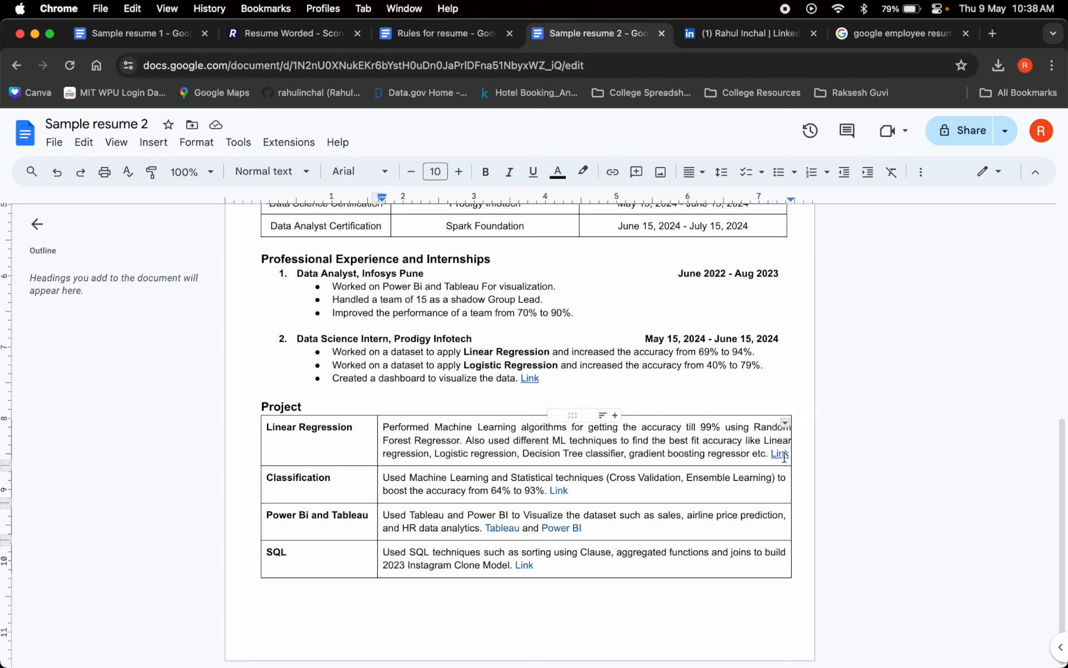
double_click(296, 477)
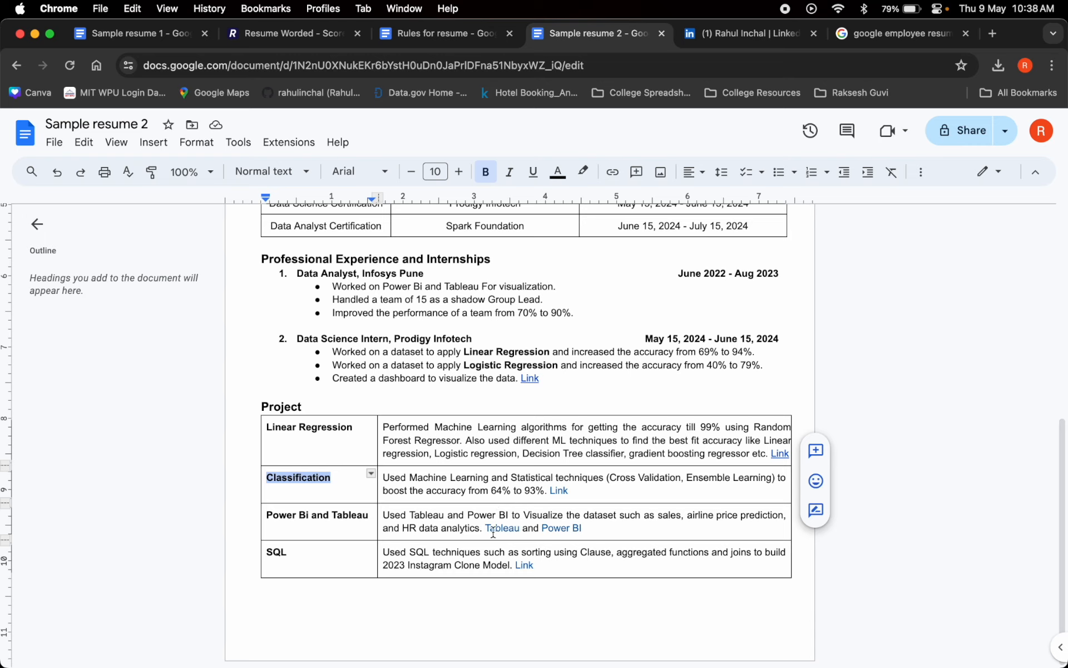
double_click(280, 550)
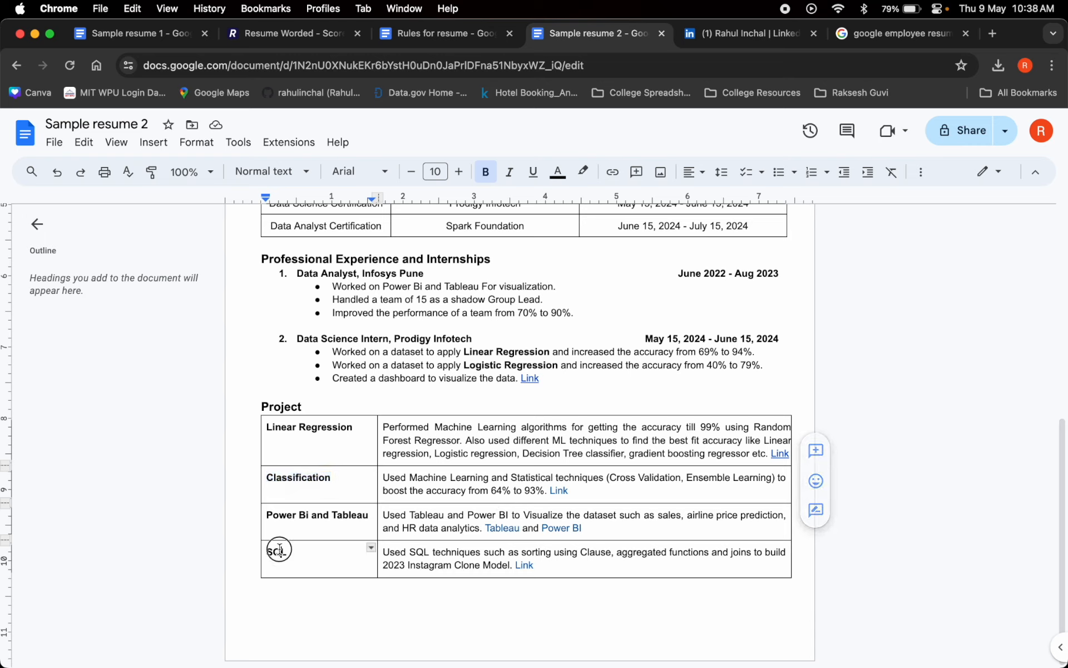
left_click(363, 558)
left_click(546, 562)
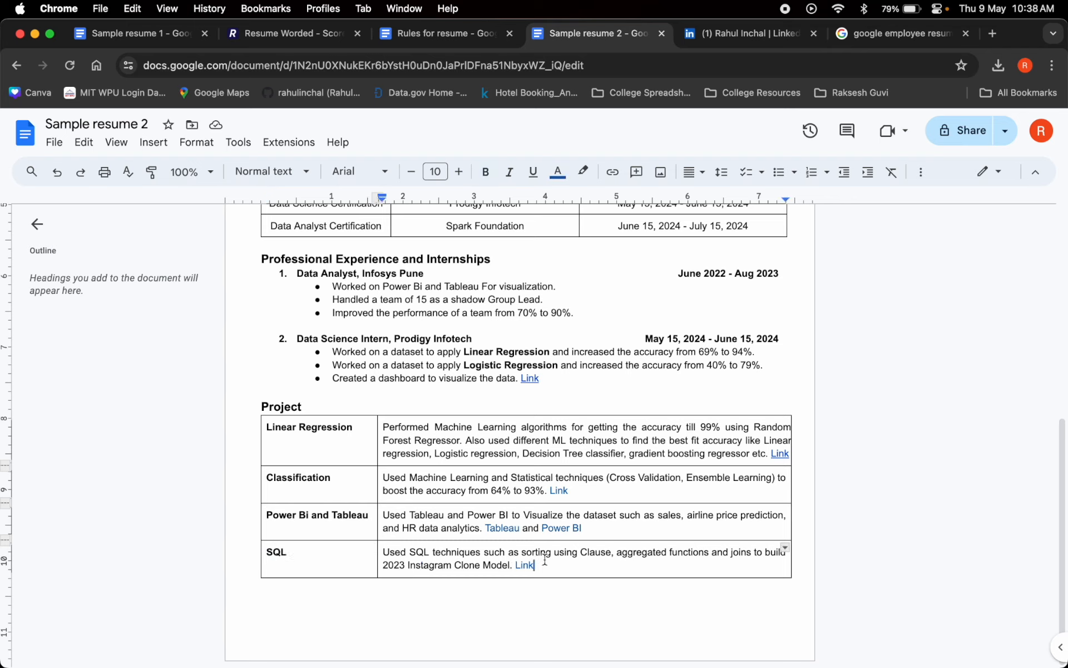
Add the bold heading "Activities" in size 12 below the project table.
left_click(473, 604)
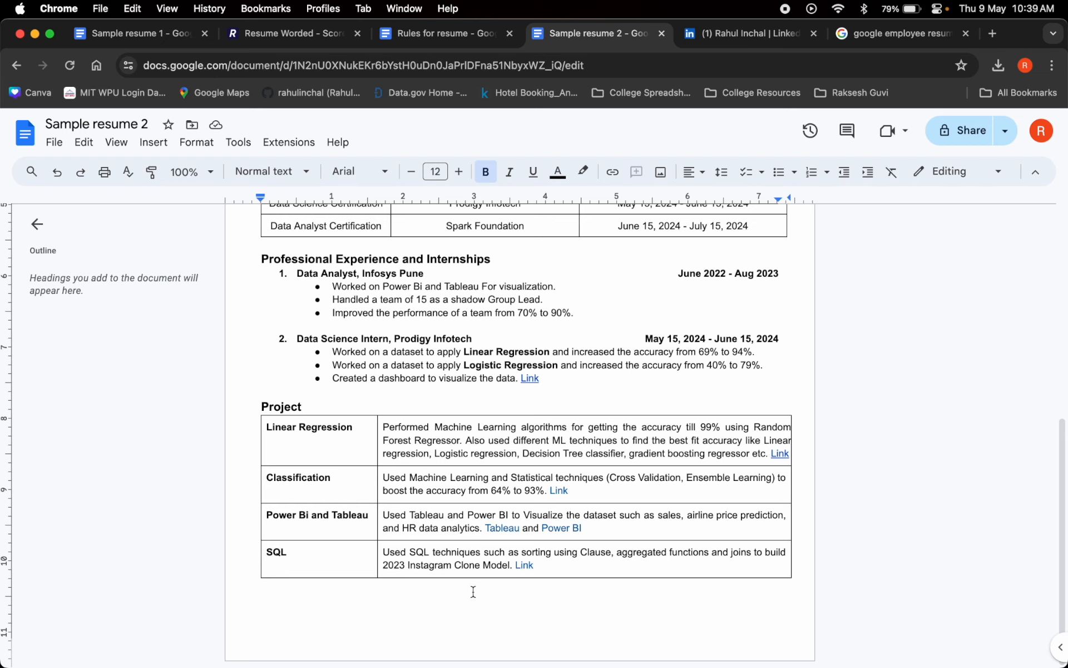
scroll(565, 420, "up", 6)
scroll(567, 422, "down", 6)
type("Activities")
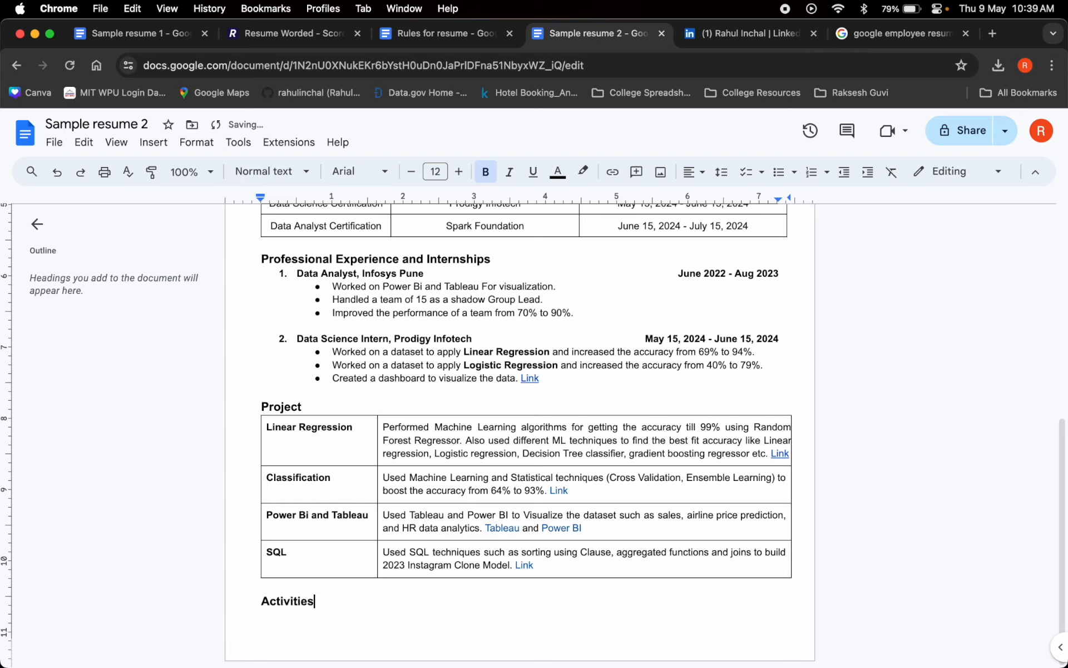
Start a numbered list under Activities in size 10 with bold turned off.
key("Return")
key("super+shift+comma")
key("super+shift+comma")
left_click(812, 172)
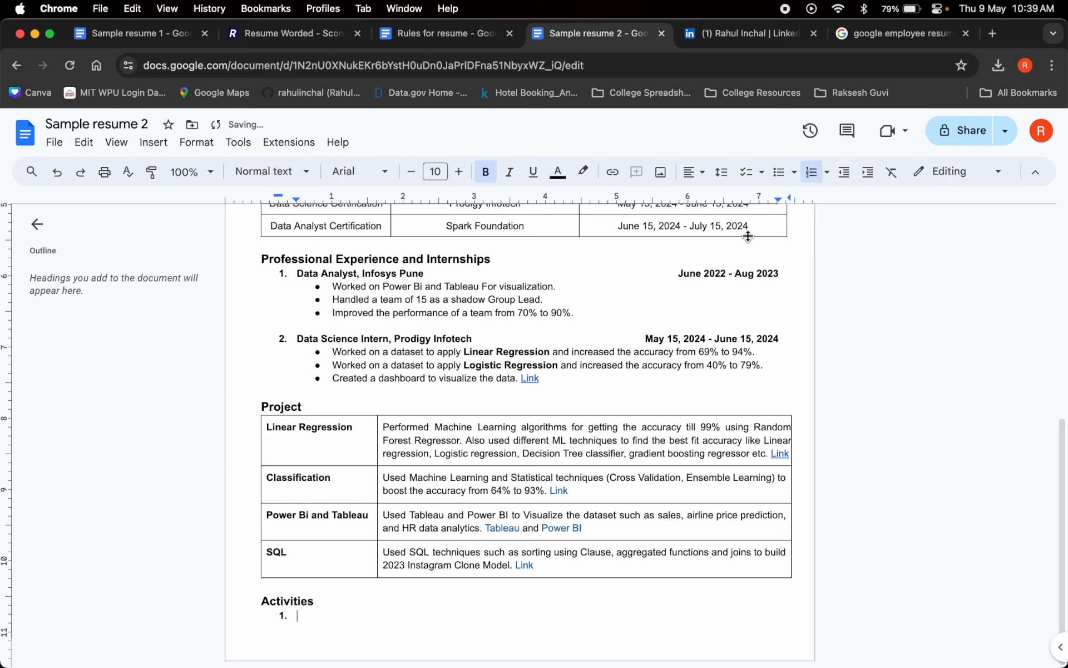
type("C")
key("BackSpace")
key("super+b")
Enter "Class Representative for 2023 - 2025 MSc Data Science." as the first activity.
type("Class Represemnta")
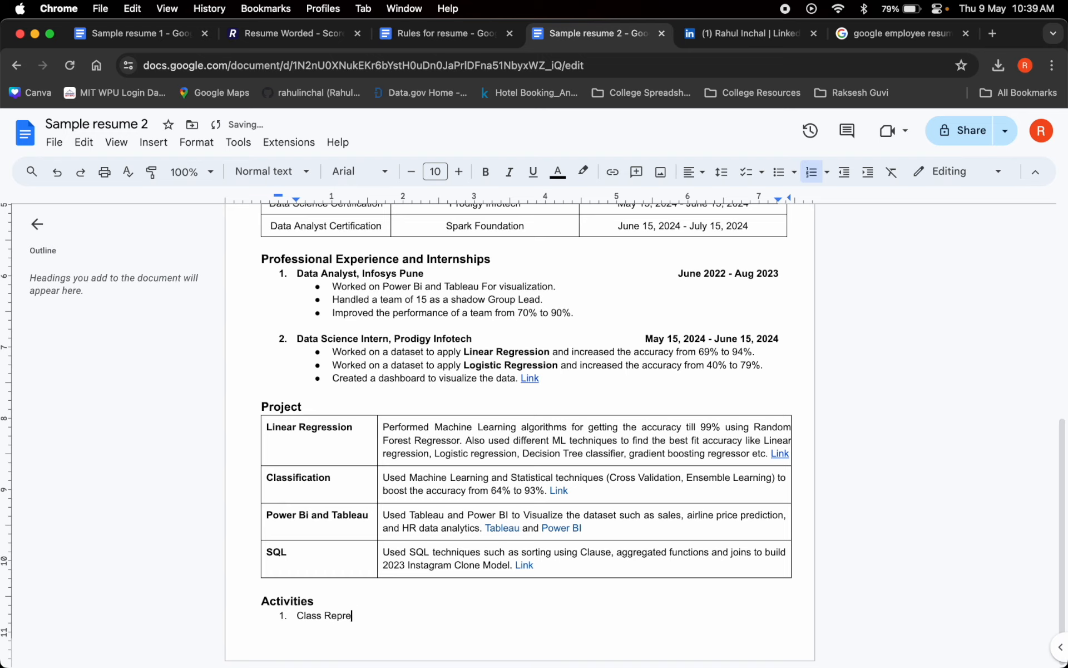
key("BackSpace")
key("BackSpace")
key("BackSpace")
key("BackSpace")
type("ntat")
type("ivre")
key("BackSpace")
key("BackSpace")
type("e for 2023 - 2025 MS")
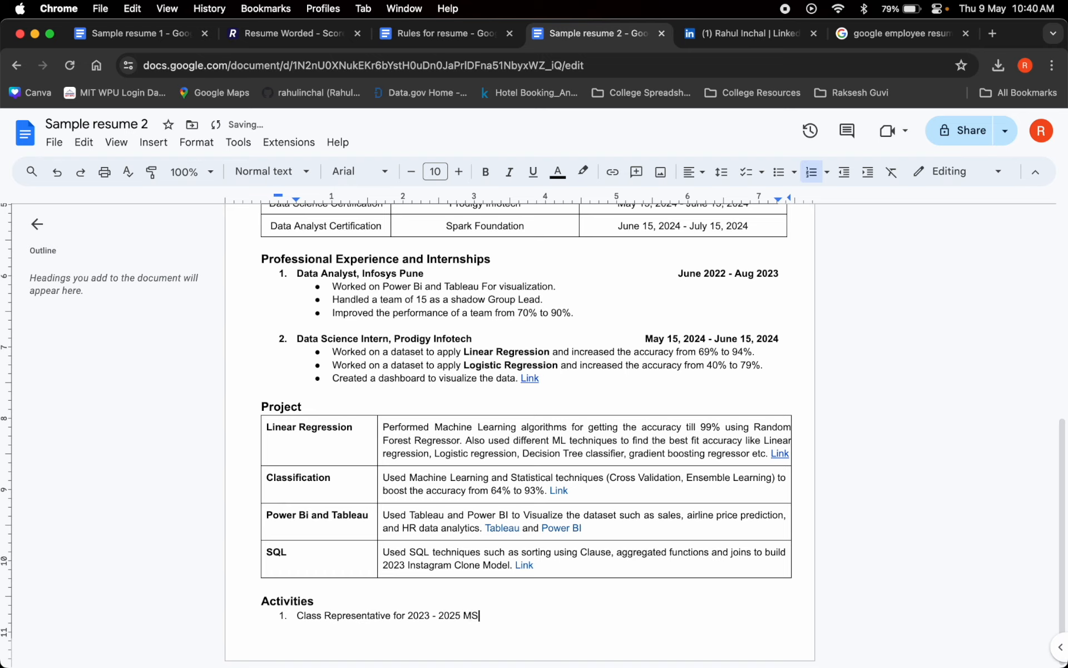
type("c Data Science.")
Add the second activity "Placement Coordinator for 2024 - 2025 MSc Data Science batch." and correct the misspelled "Science".
key("Return")
type("Placement C")
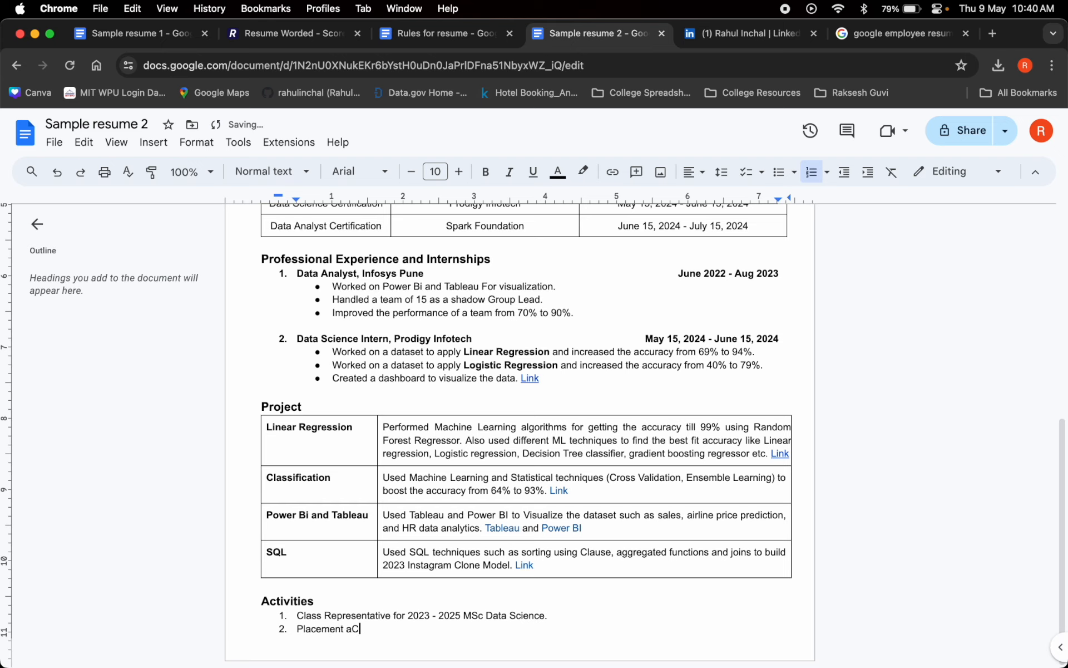
type("oordinator for 2024-")
key("BackSpace")
type("- 20")
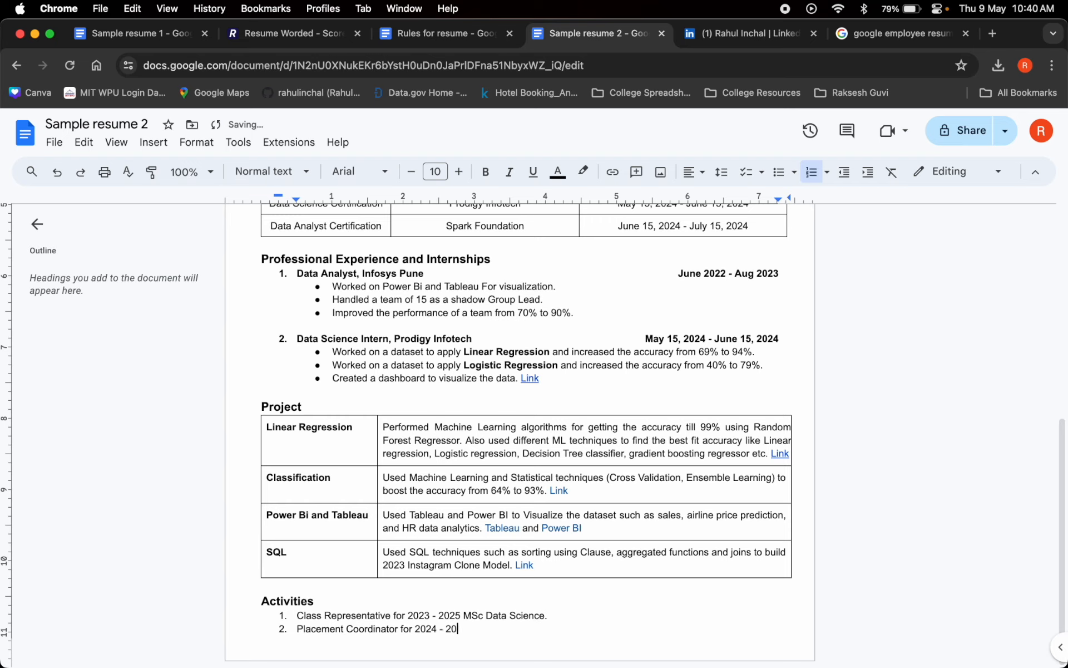
type("25 MSc Data Sceince bat")
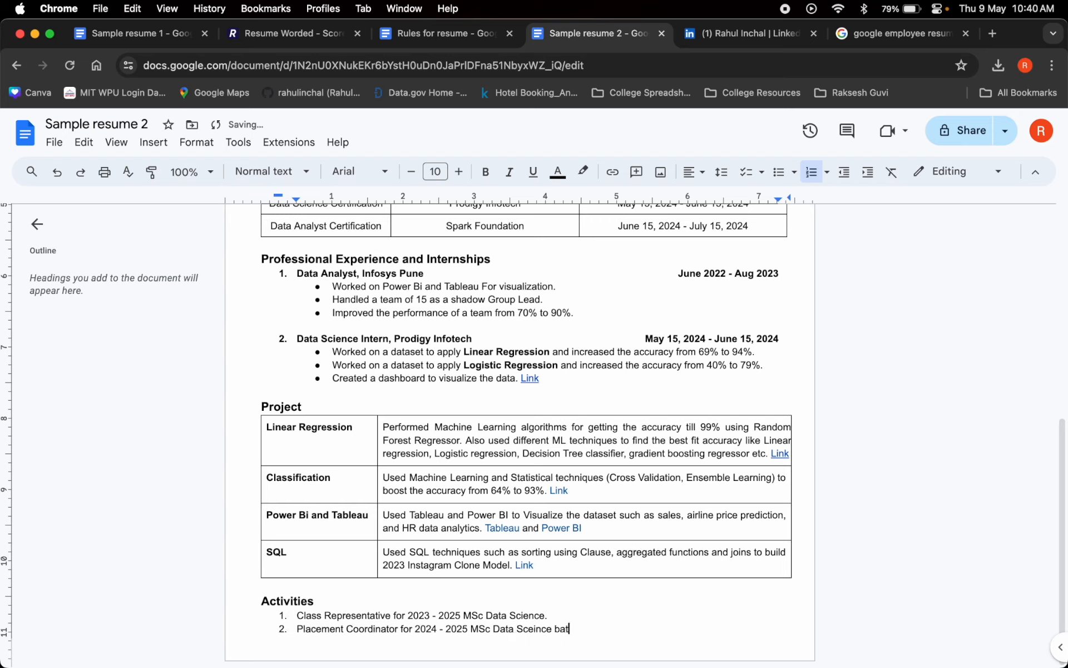
type("ch")
right_click(542, 630)
left_click(591, 468)
type(".")
Bold the role titles "Class Representative" and "Placement Coordinator" in the Activities list.
double_click(377, 614)
double_click(301, 616)
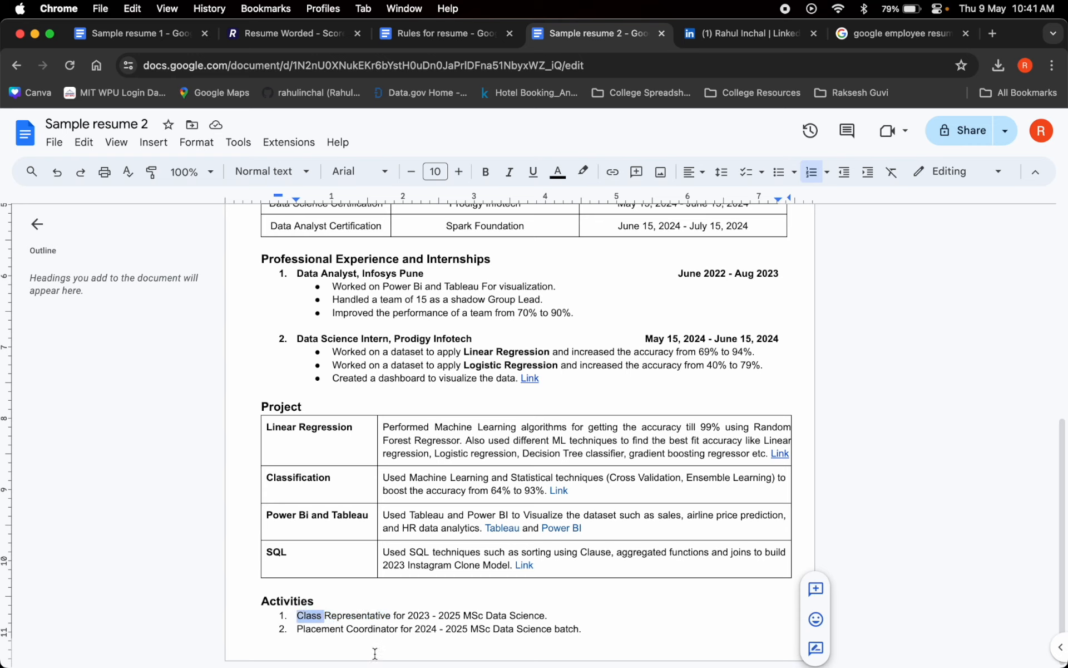
left_click(387, 615)
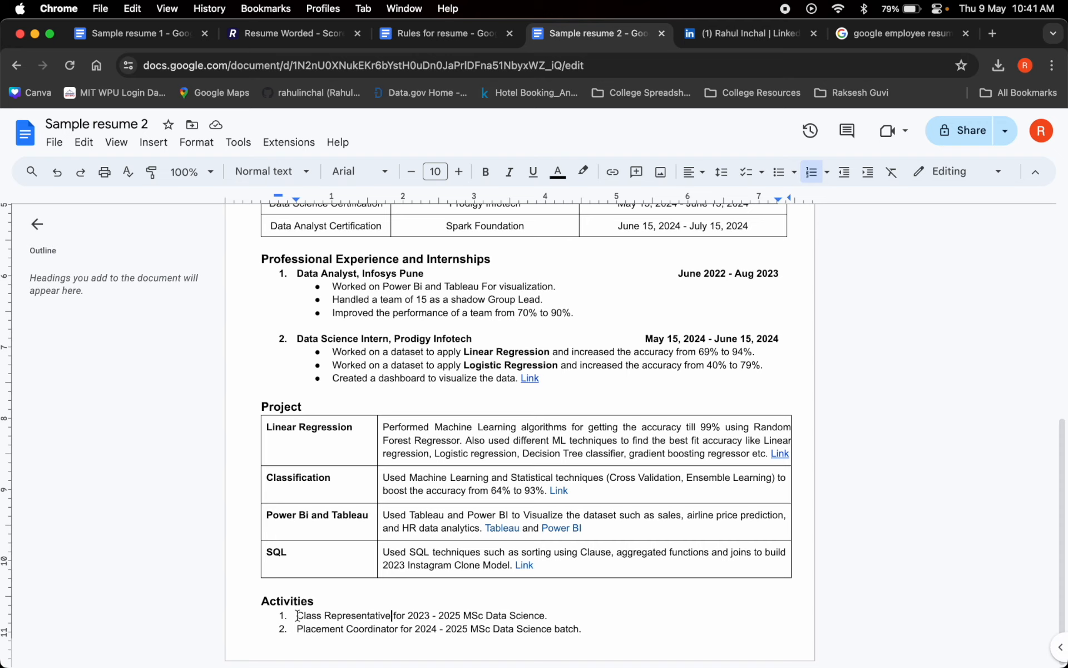
left_click_drag(296, 615, 395, 616)
key("cmd+b")
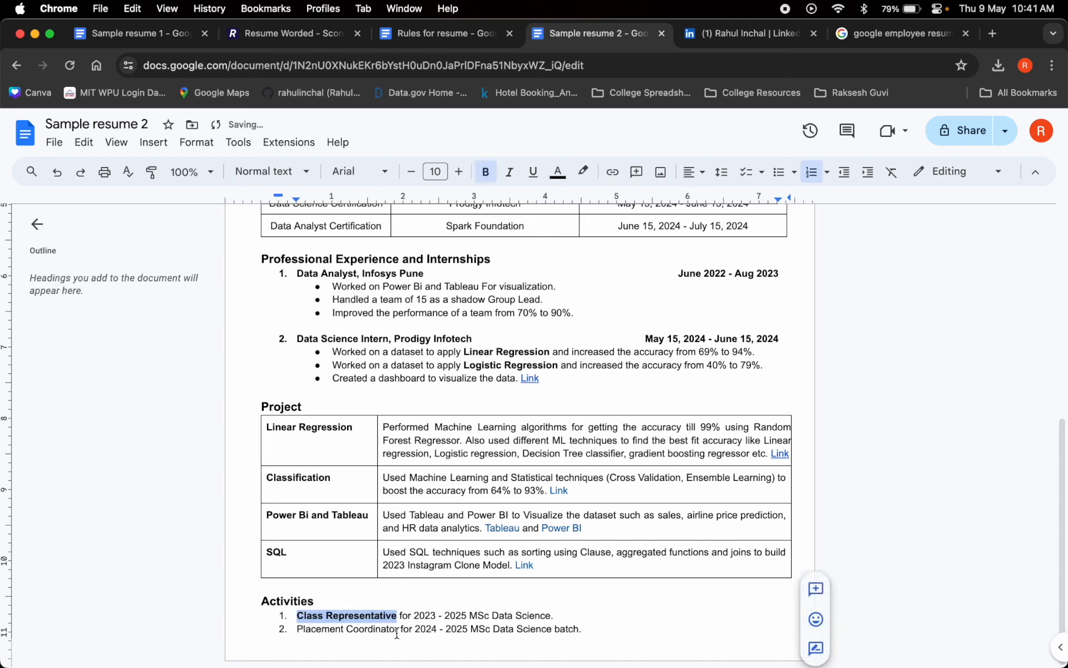
left_click(396, 632)
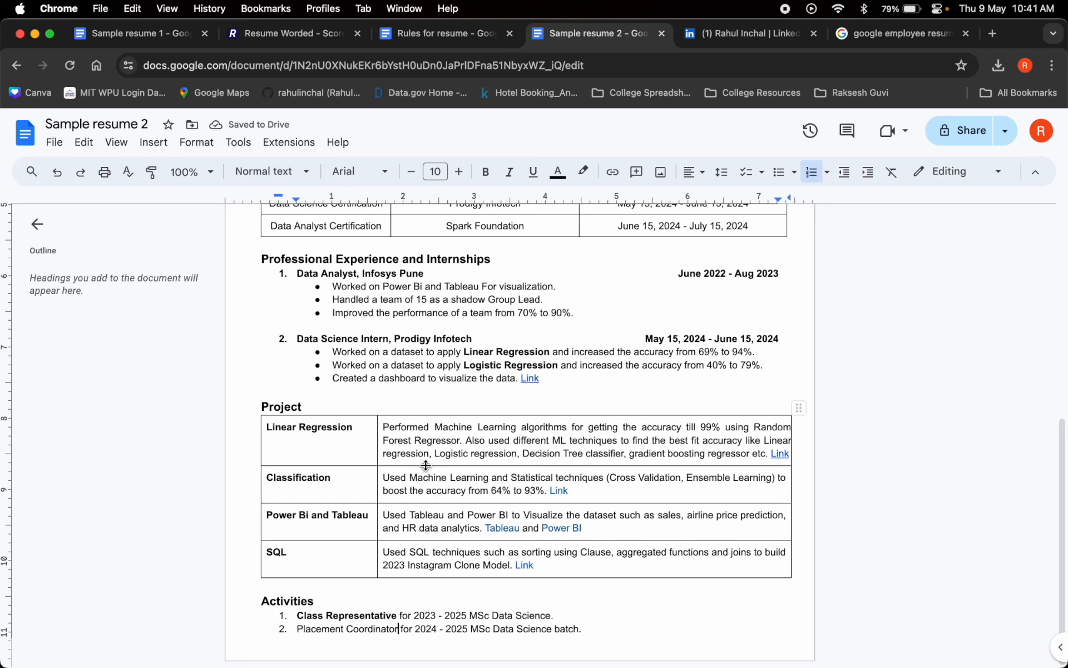
left_click_drag(299, 630, 398, 631)
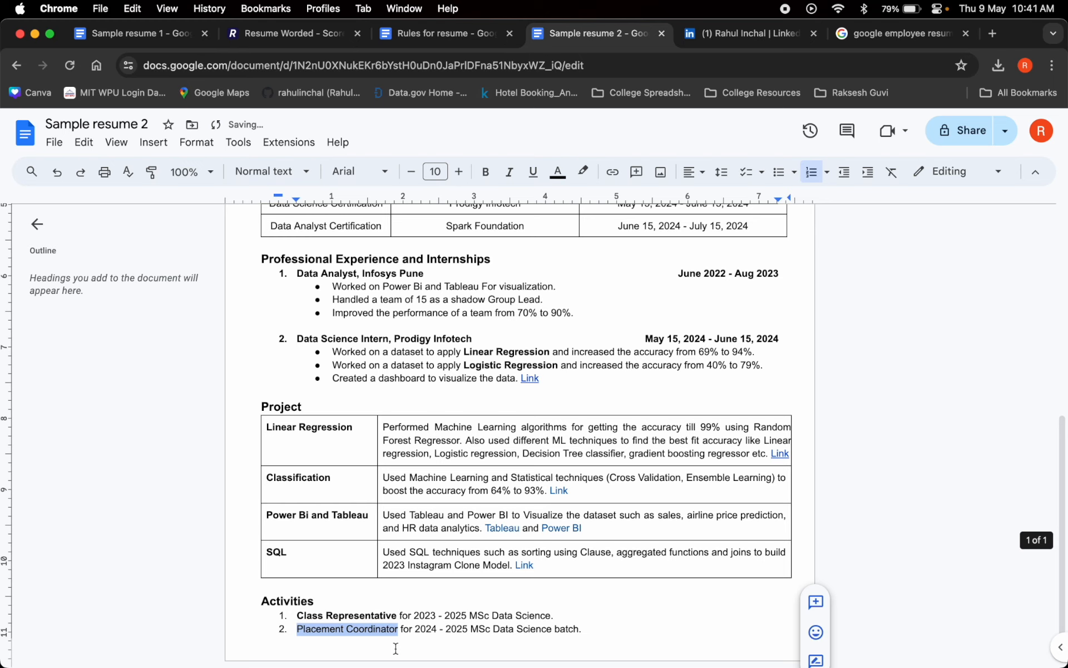
key("super+b")
left_click(512, 595)
Review the whole resume from the contact header down through Skills, Professional Experience, Project and Activities.
scroll(513, 596, "up", 3)
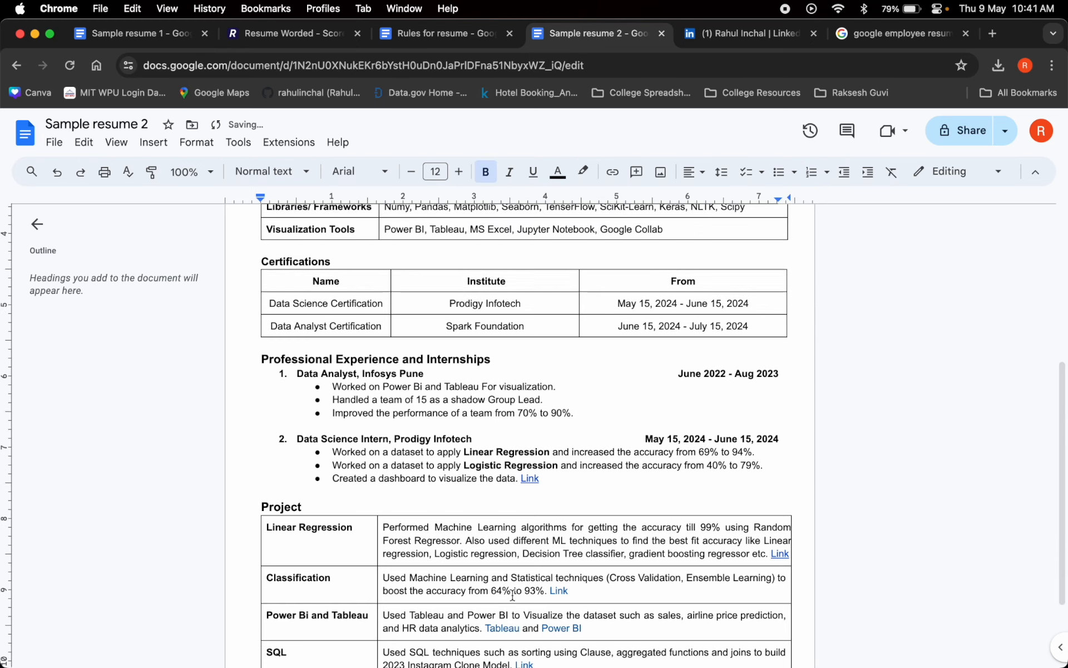
scroll(512, 595, "down", 3)
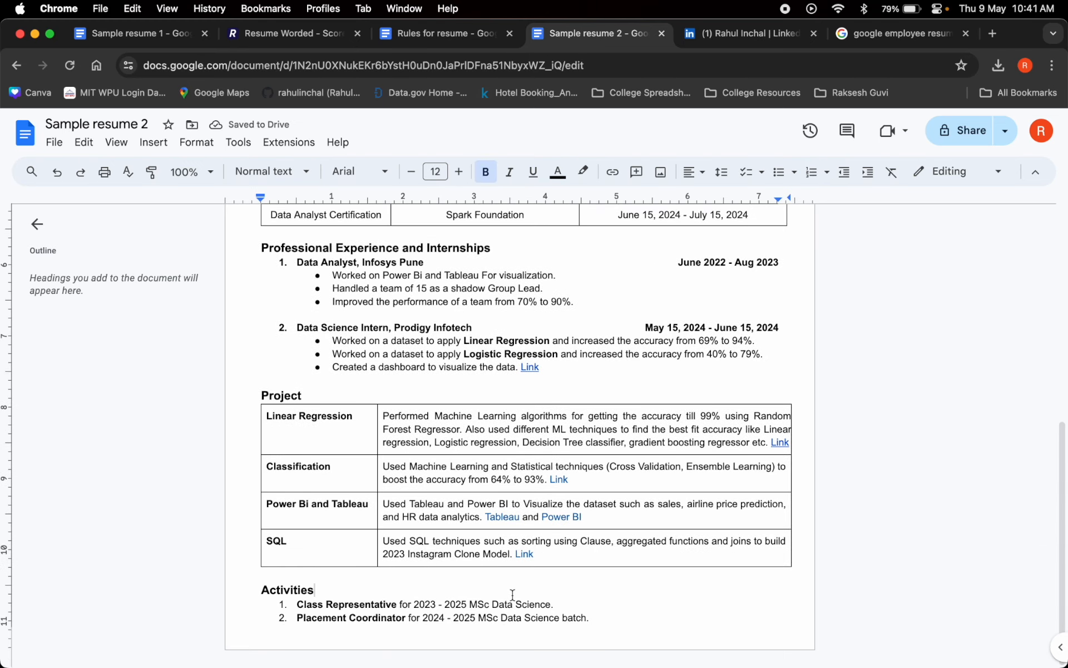
scroll(512, 596, "up", 7)
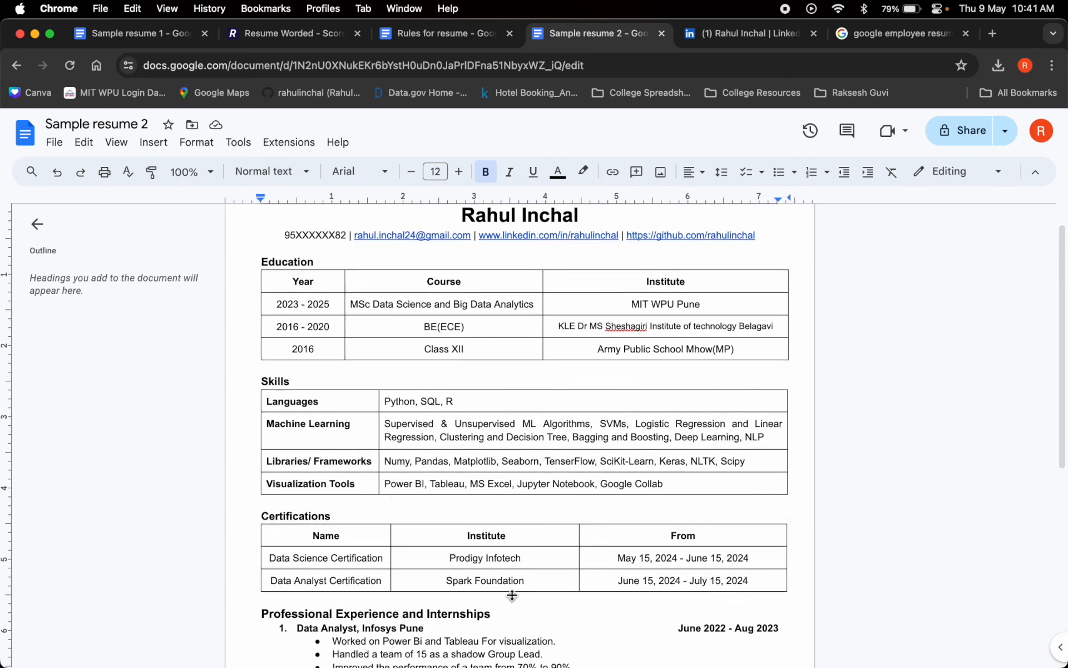
scroll(513, 596, "down", 2)
scroll(463, 371, "up", 2)
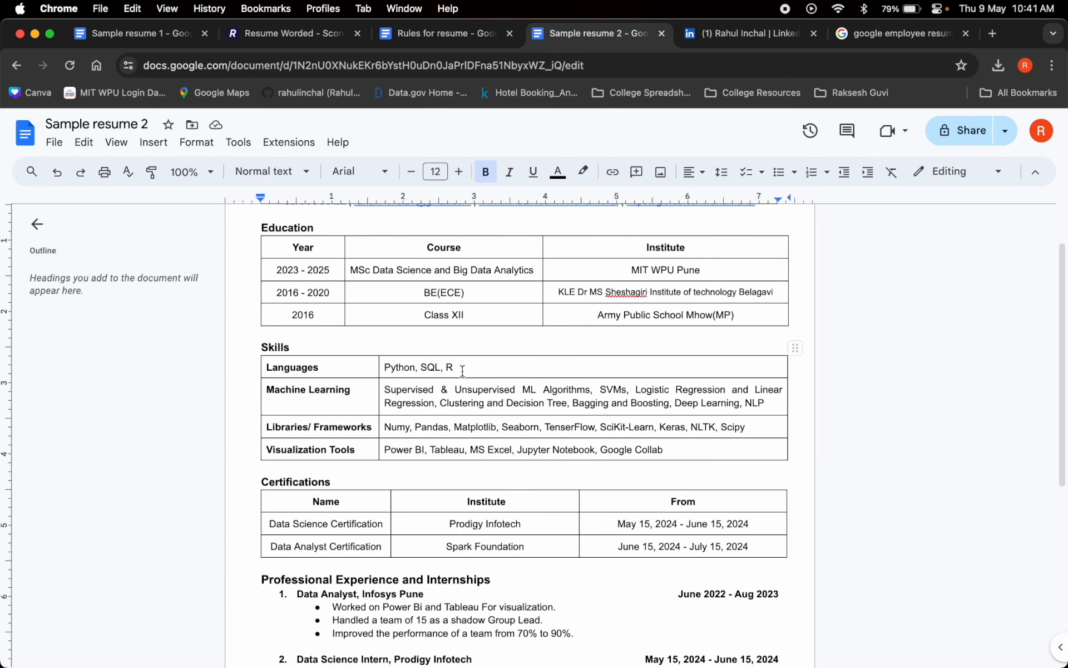
scroll(462, 528, "down", 6)
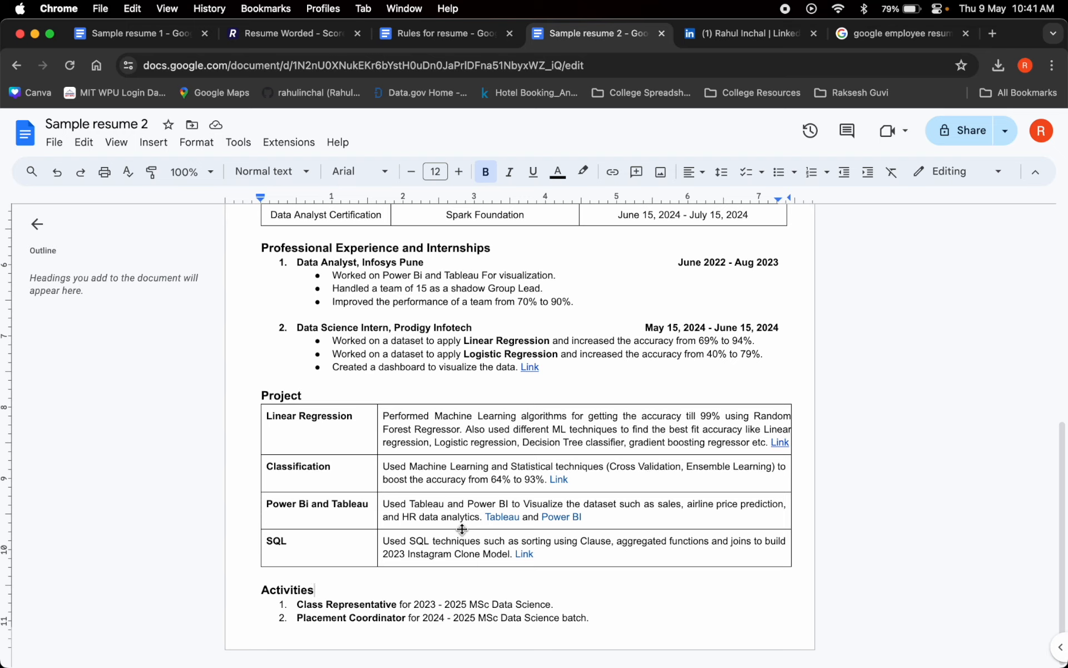
scroll(592, 374, "up", 1)
left_click(478, 321)
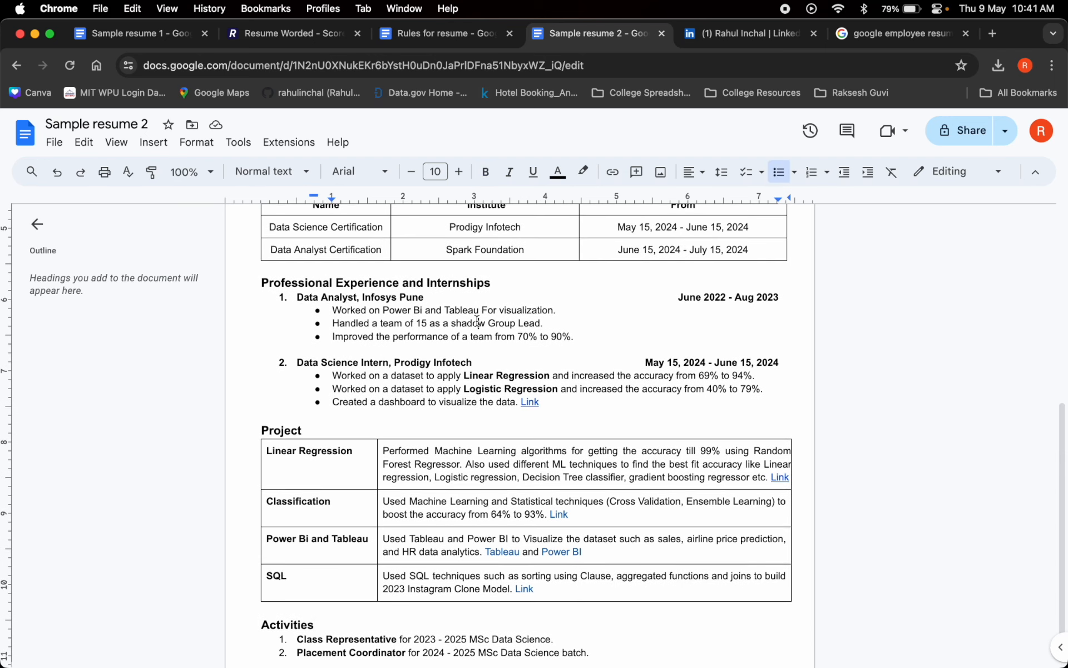
left_click(468, 402)
scroll(518, 428, "down", 1)
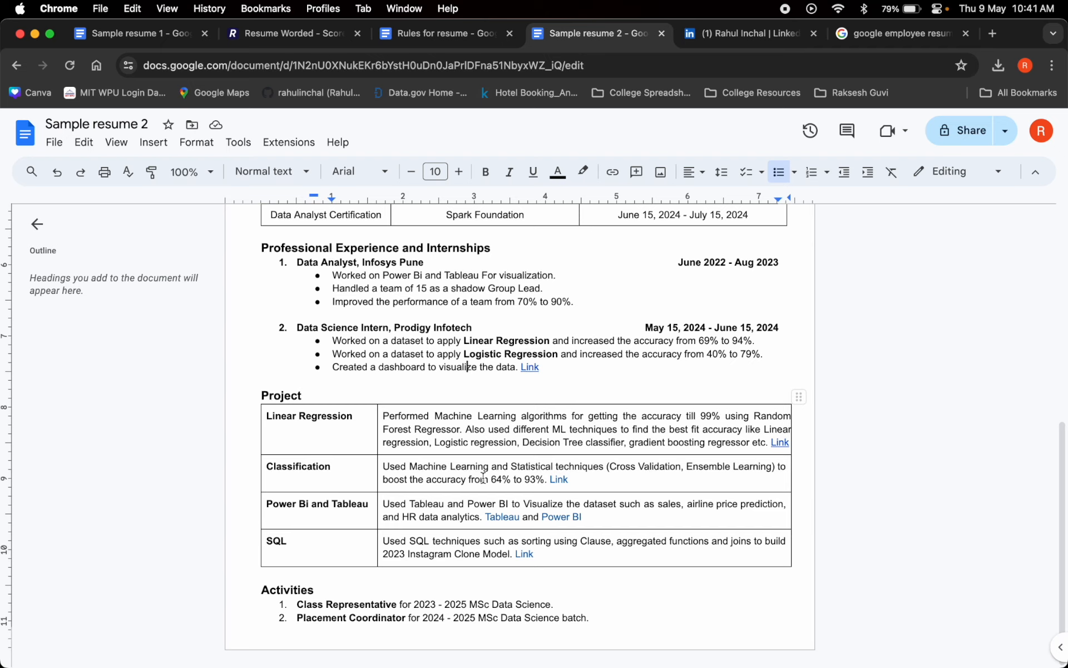
left_click_drag(591, 618, 253, 593)
left_click(613, 617)
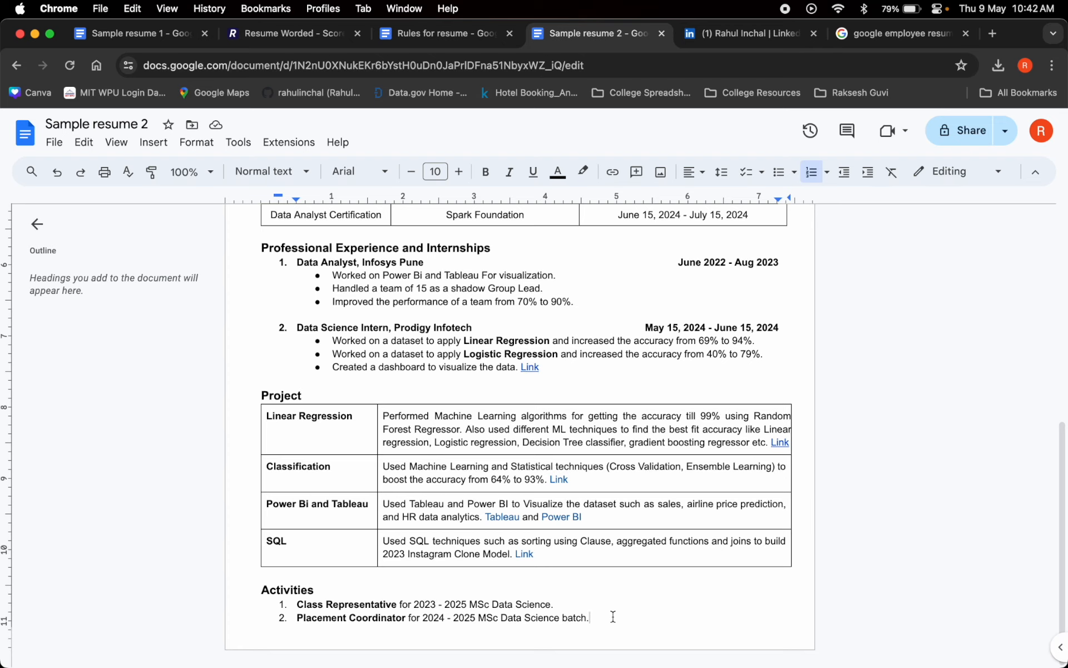
scroll(612, 616, "up", 7)
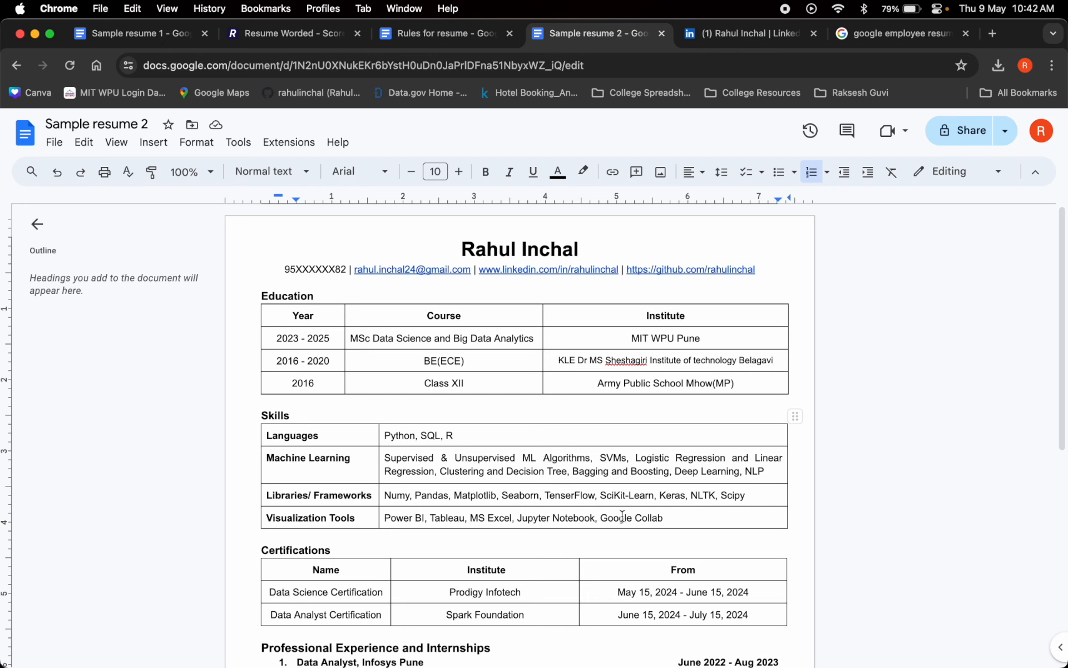
scroll(622, 516, "down", 7)
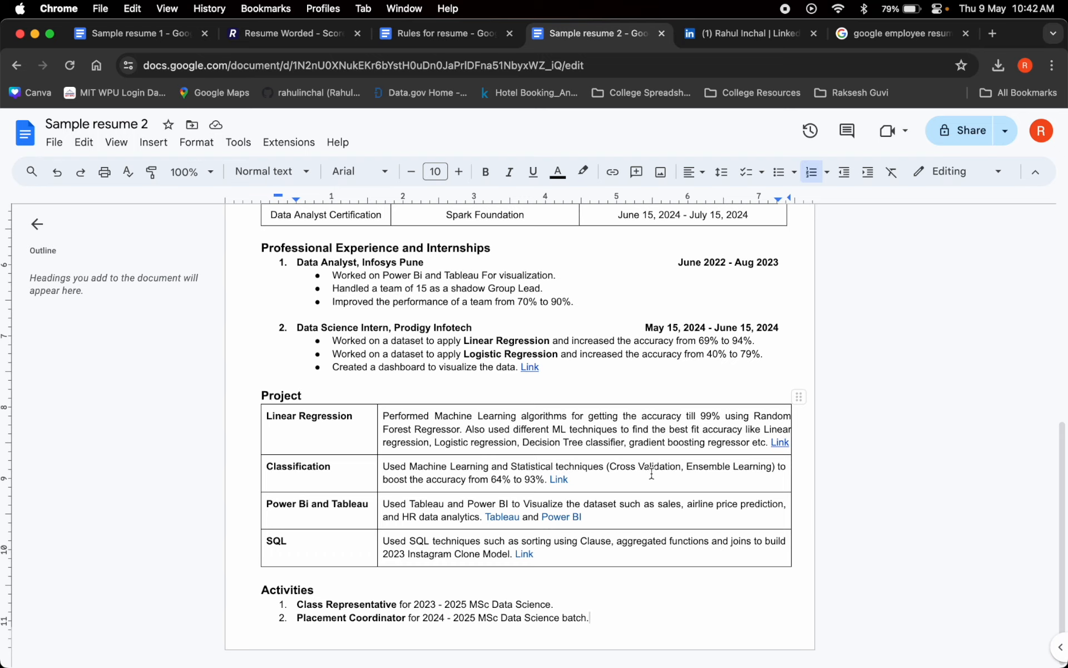
scroll(618, 476, "up", 2)
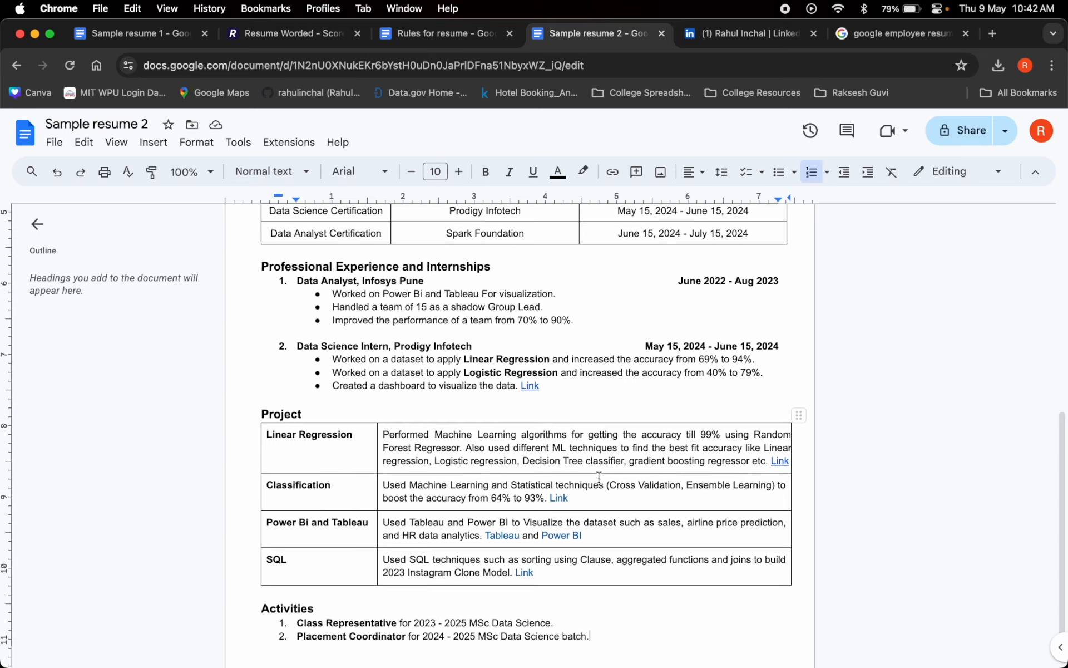
scroll(598, 477, "up", 6)
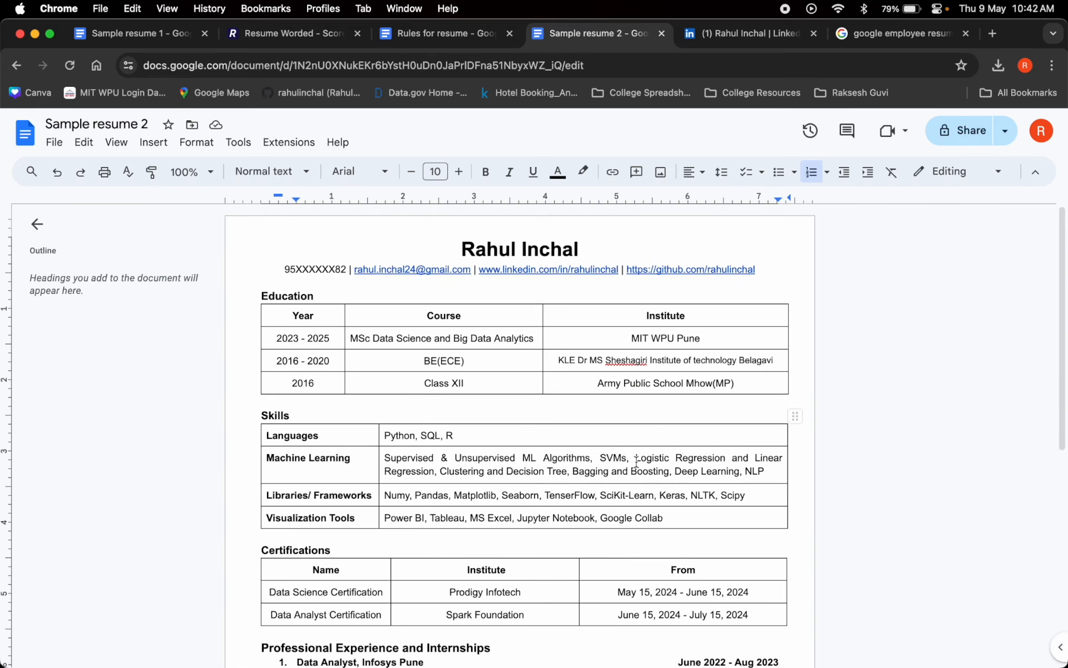
scroll(329, 434, "down", 7)
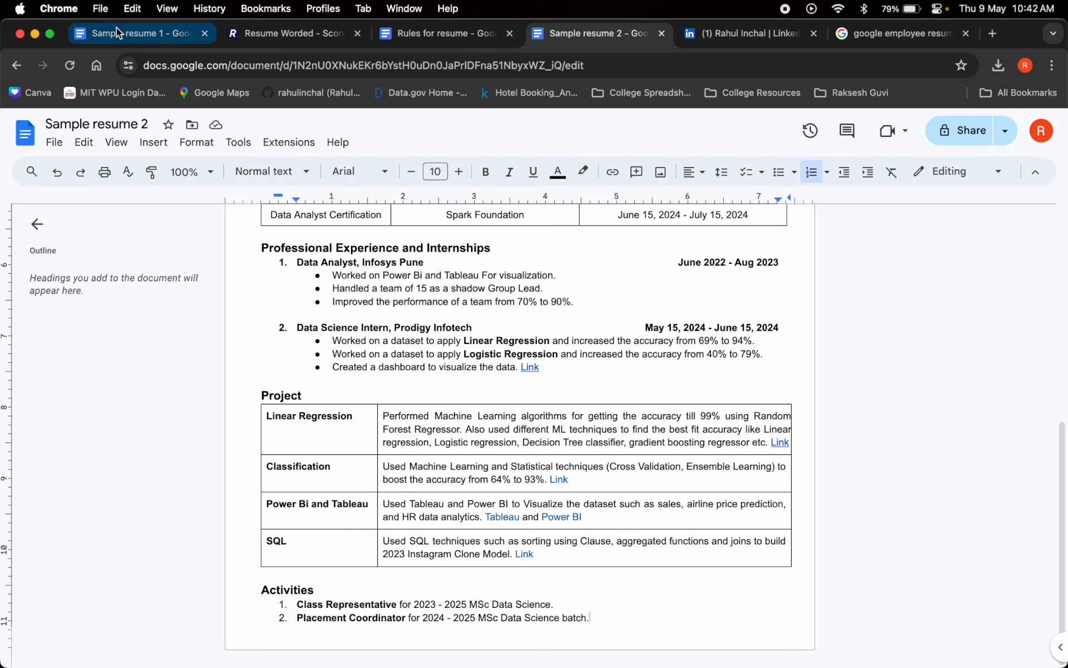
Switch to the Resume Worded score report and examine the line analysis of the uploaded resume from header to Activities.
left_click(132, 34)
left_click(259, 32)
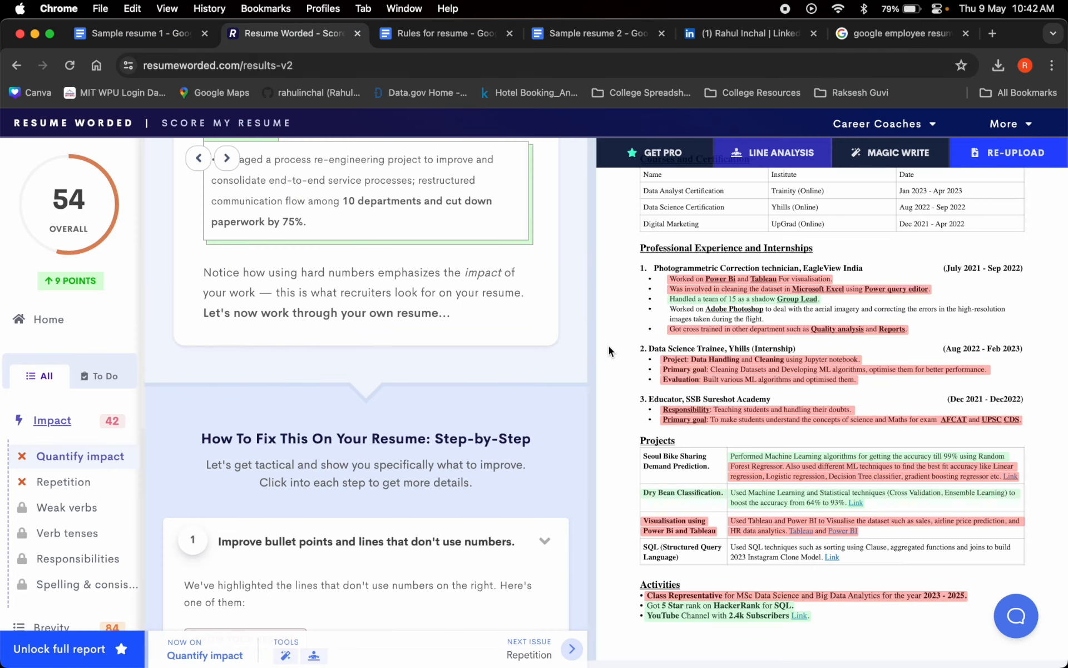
scroll(616, 356, "up", 5)
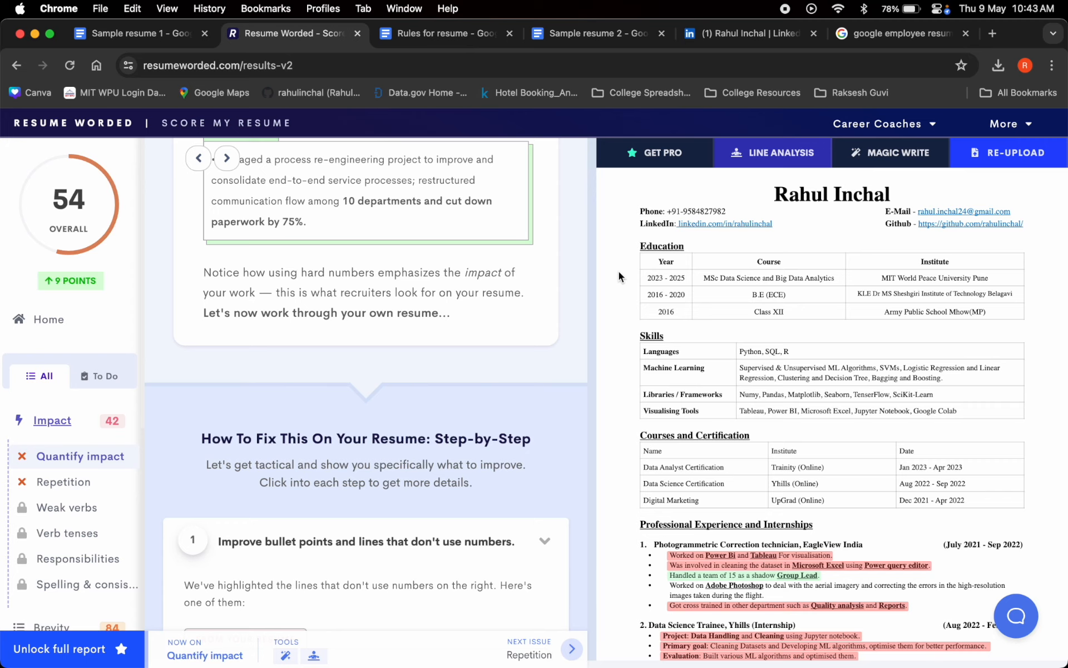
scroll(619, 276, "down", 5)
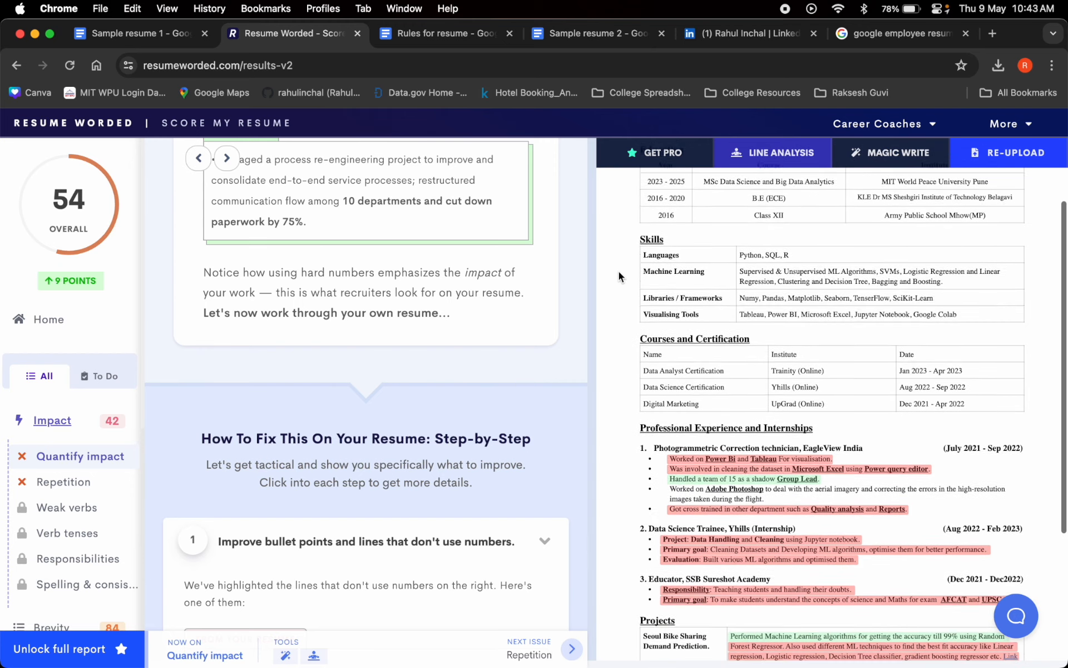
scroll(619, 277, "down", 2)
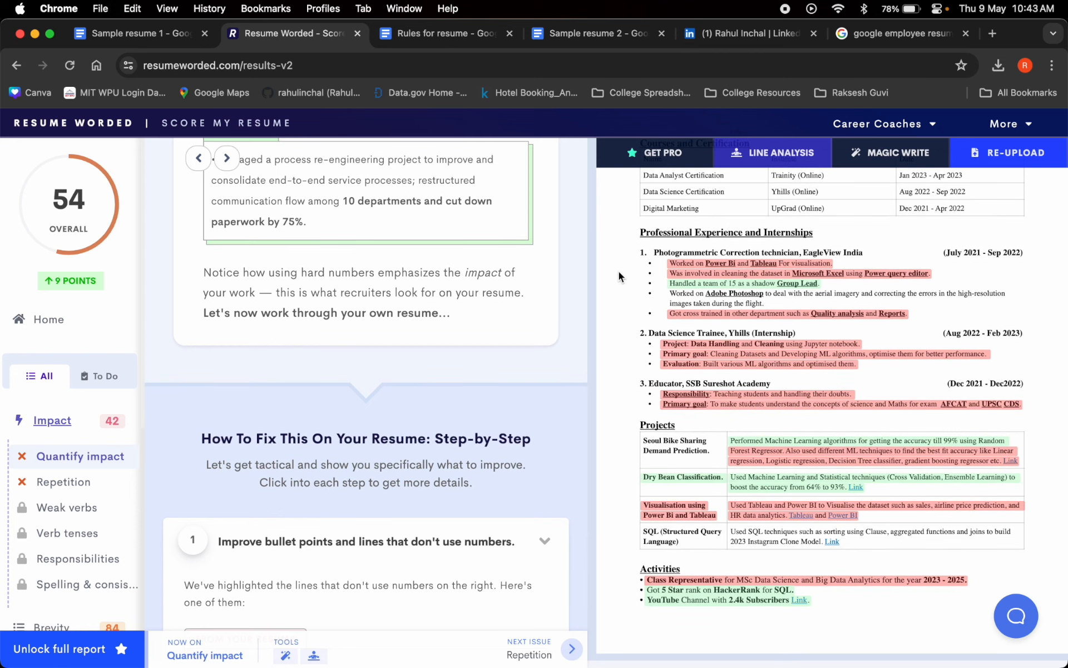
scroll(619, 276, "up", 5)
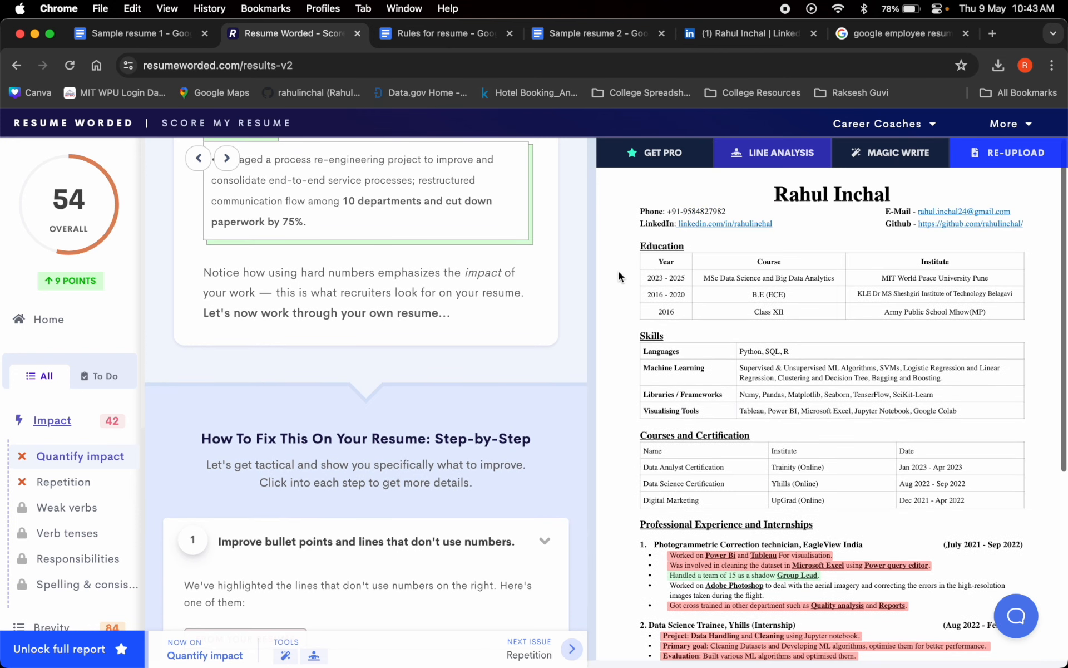
Read through the Quantify impact feedback, comparing the weaker and stronger example lines and the suggested fixes with the highlighted resume.
scroll(619, 276, "down", 6)
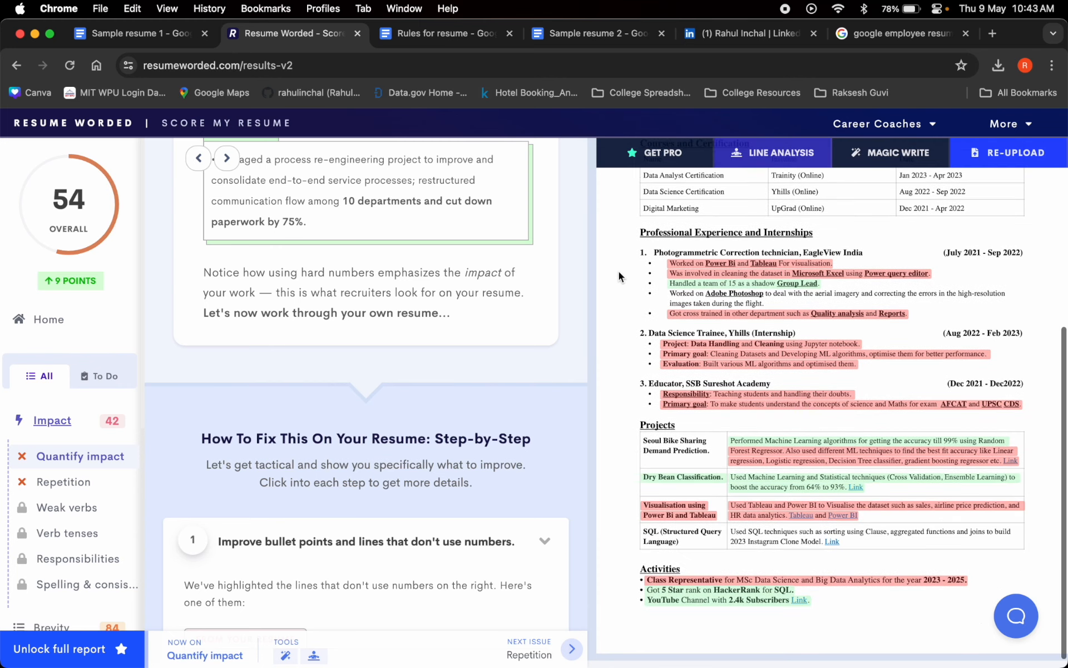
scroll(623, 274, "up", 6)
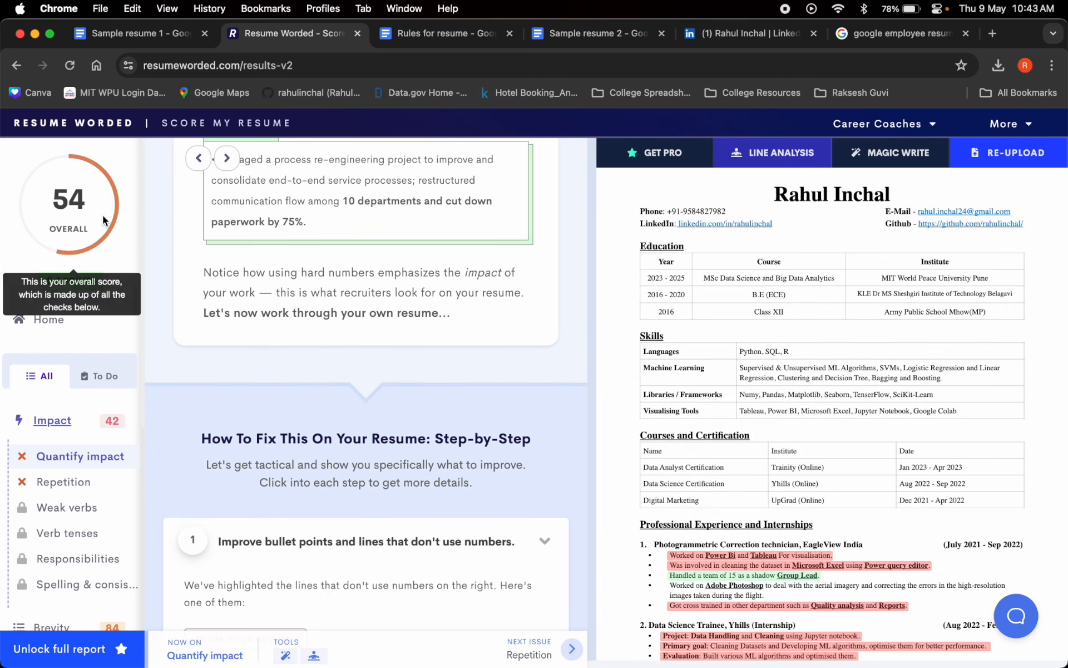
scroll(366, 452, "down", 2)
scroll(366, 452, "down", 10)
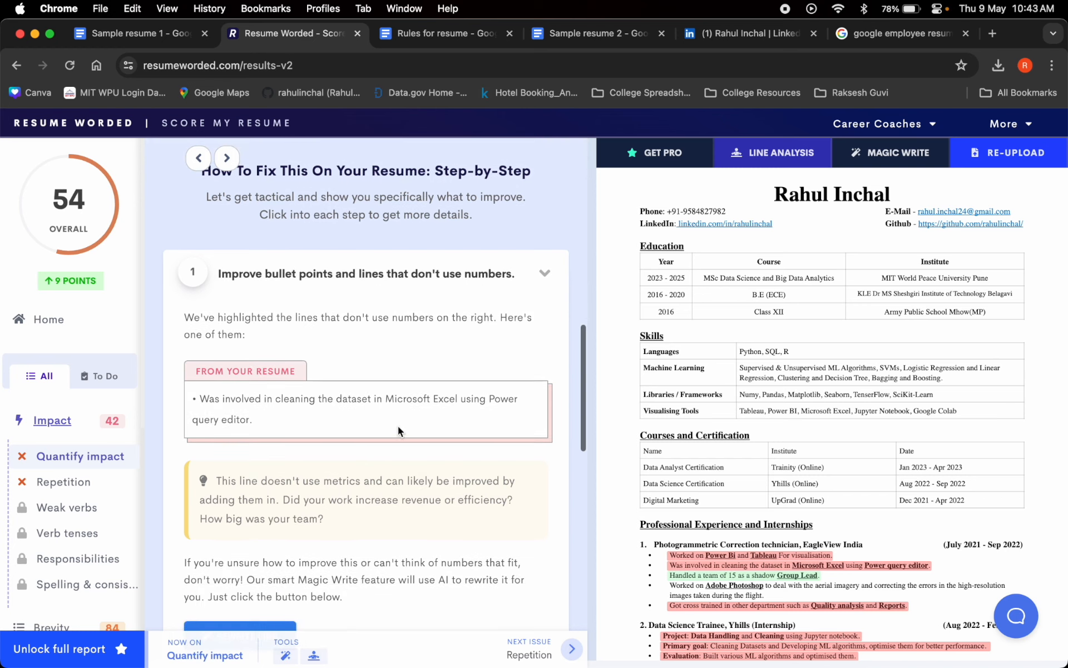
scroll(410, 396, "down", 5)
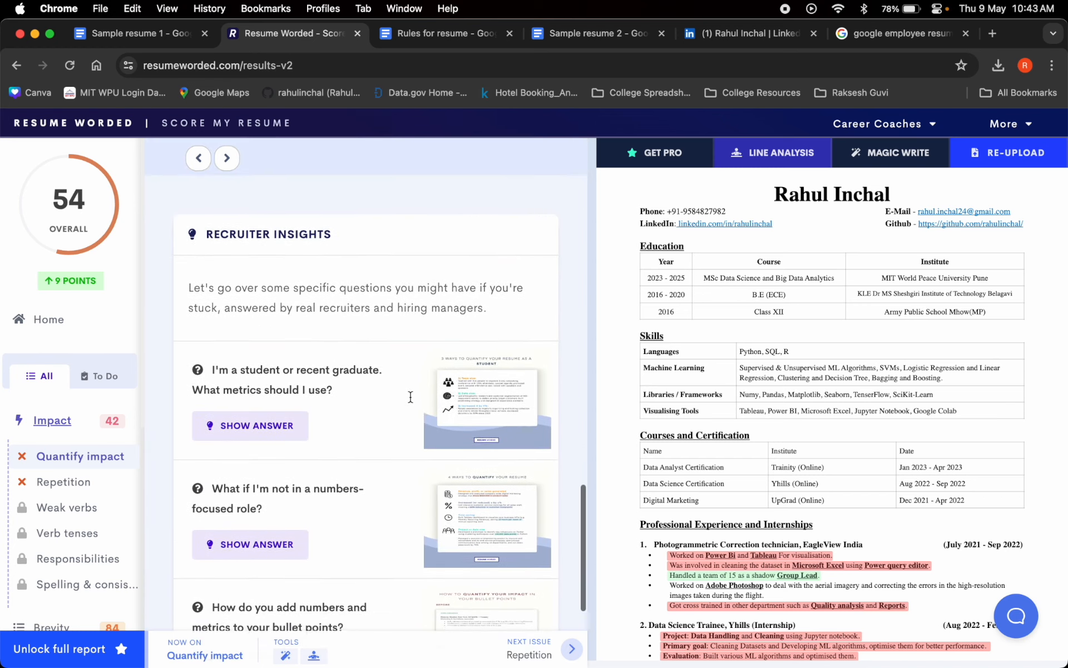
scroll(410, 396, "up", 20)
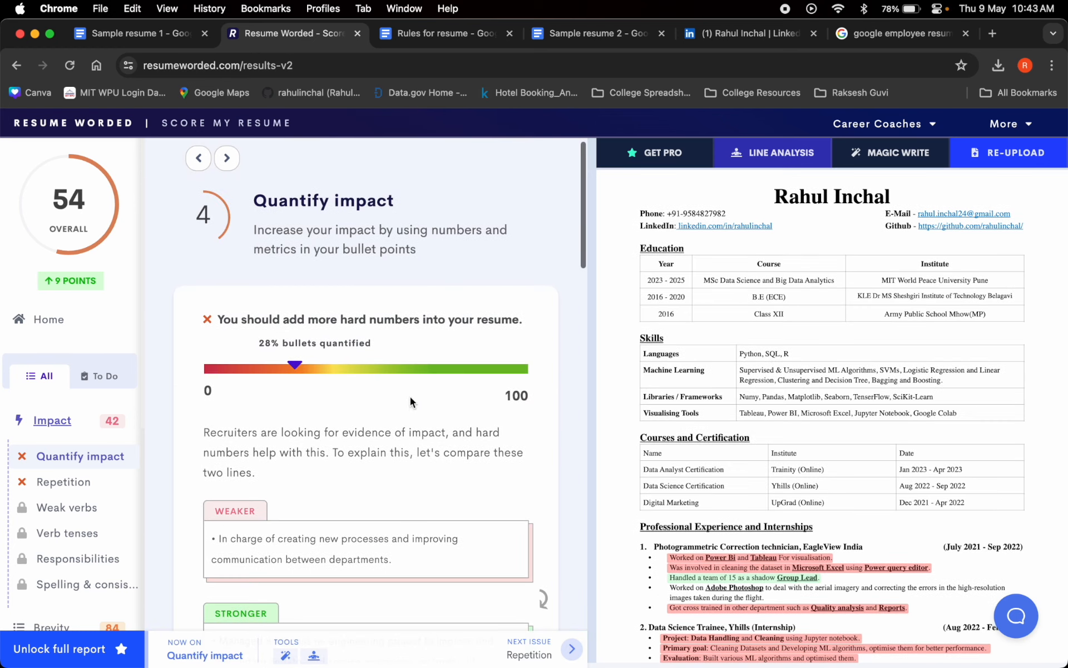
scroll(339, 533, "down", 5)
scroll(338, 534, "down", 3)
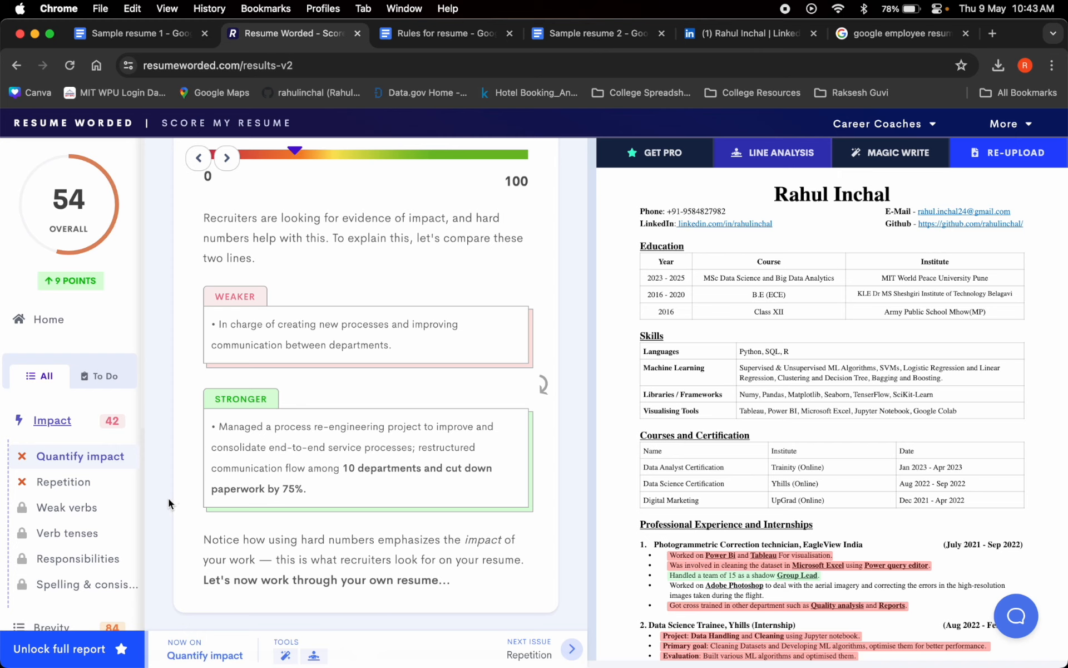
scroll(350, 499, "down", 1)
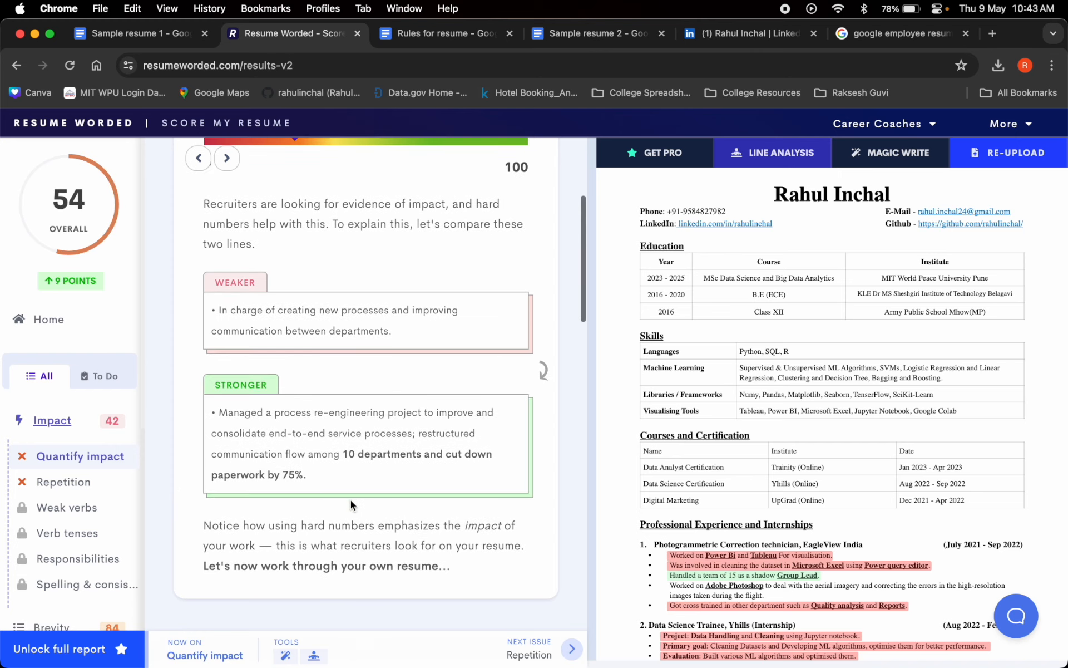
scroll(393, 445, "down", 5)
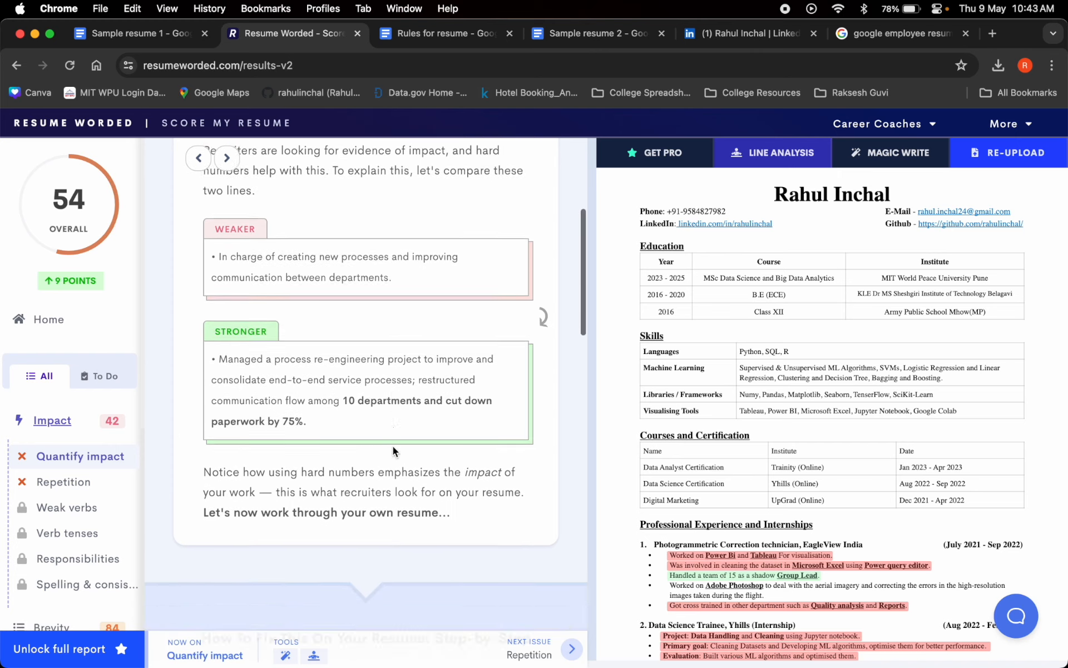
scroll(884, 577, "down", 6)
scroll(884, 576, "down", 1)
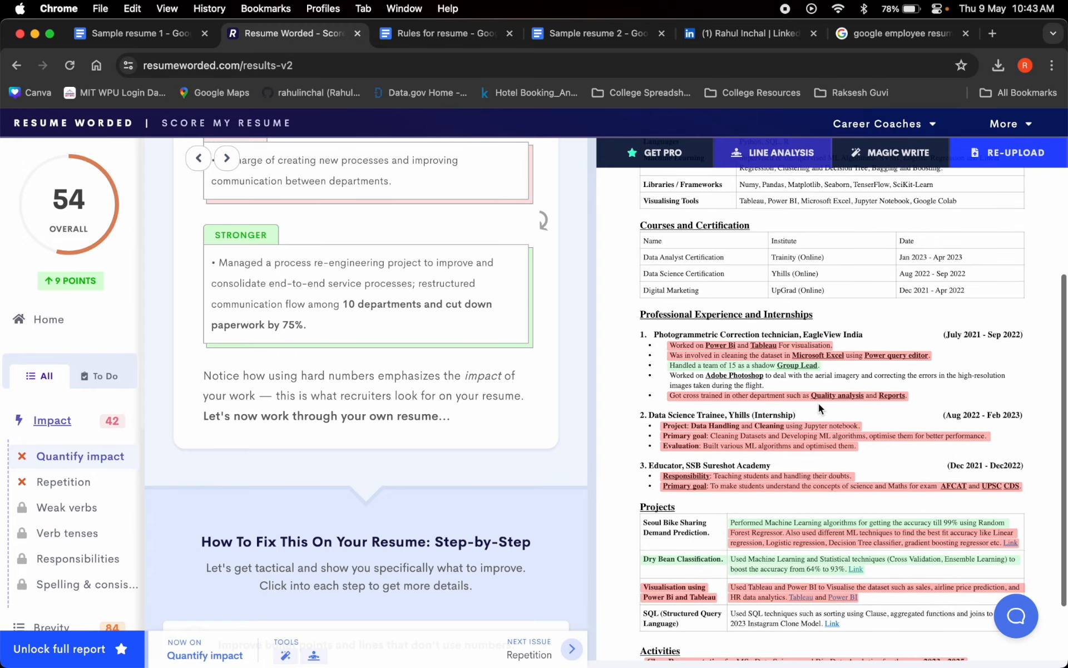
Examine the highlighted bullet points under Professional Experience and Internships up close, including the Quantifying impact advice.
scroll(819, 406, "up", 5)
scroll(819, 407, "right", 5)
scroll(819, 406, "up", 2)
scroll(819, 403, "up", 1)
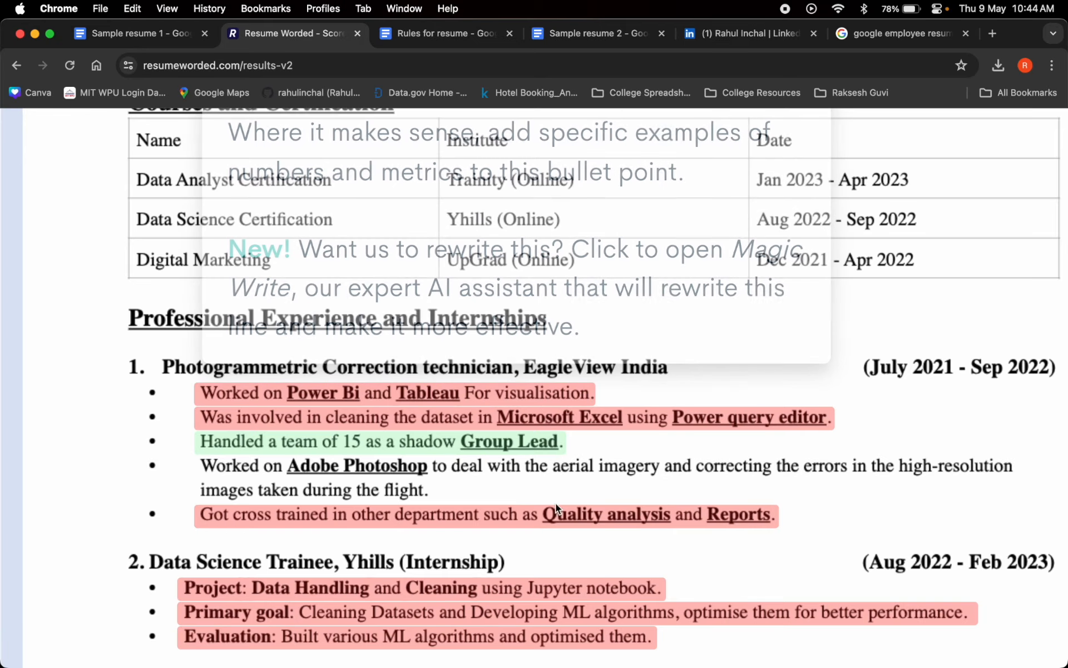
scroll(584, 514, "down", 2)
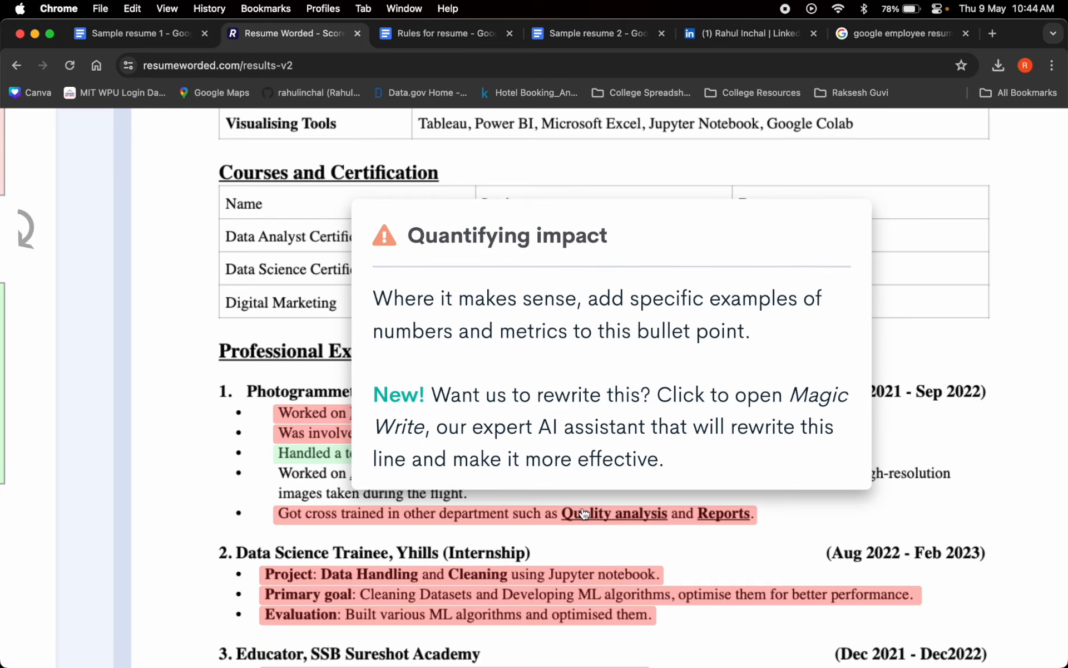
mouse_move(436, 416)
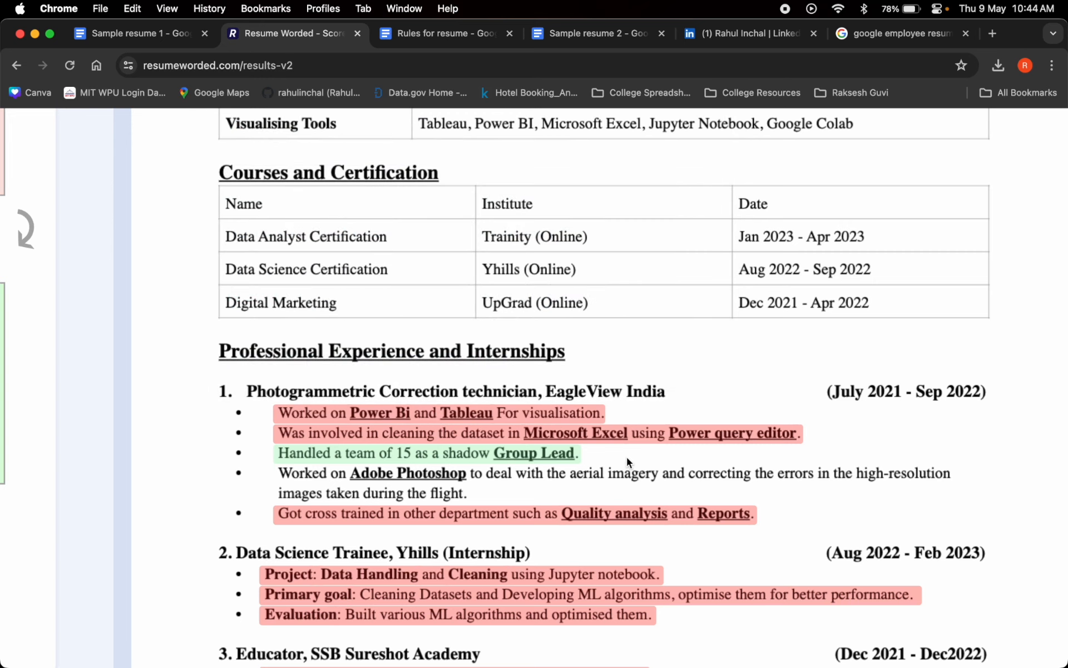
left_click_drag(640, 392, 588, 448)
left_click(768, 396)
scroll(777, 451, "down", 3)
scroll(775, 452, "down", 3)
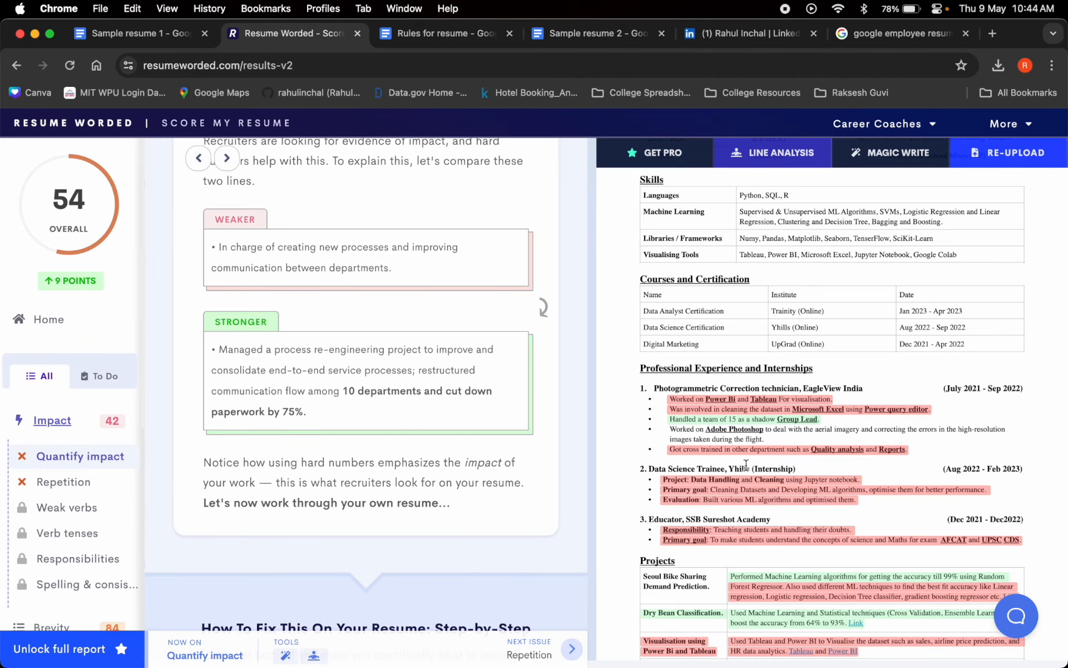
Examine the line analysis of the Projects and Activities sections, then return to the top of the analysed resume.
scroll(746, 465, "down", 3)
scroll(746, 465, "up", 6)
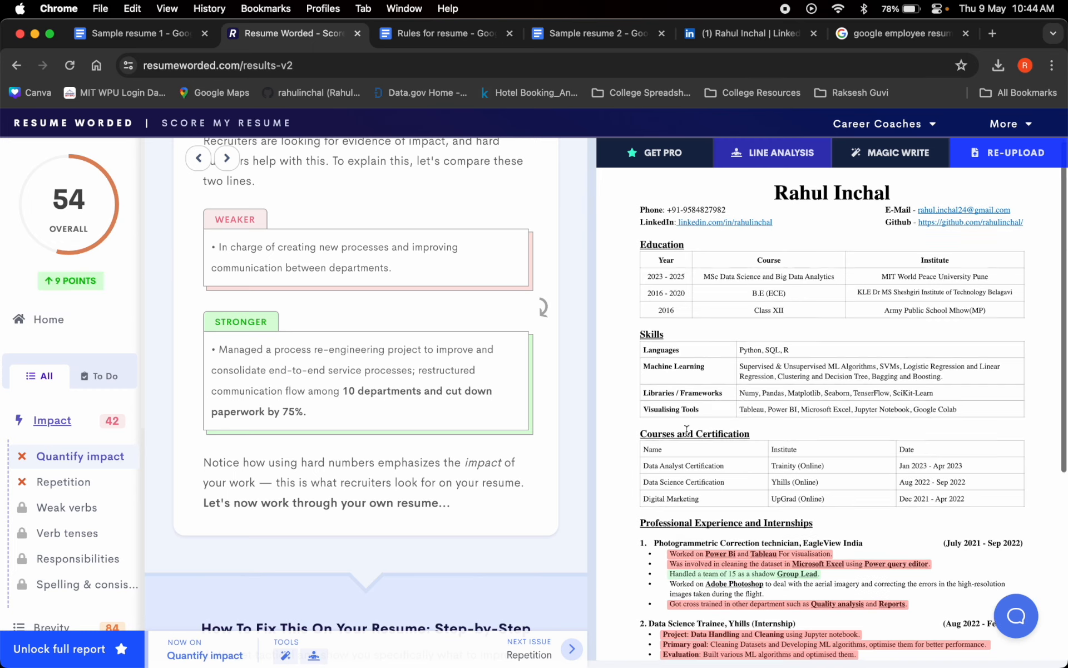
scroll(686, 430, "down", 4)
scroll(700, 286, "up", 4)
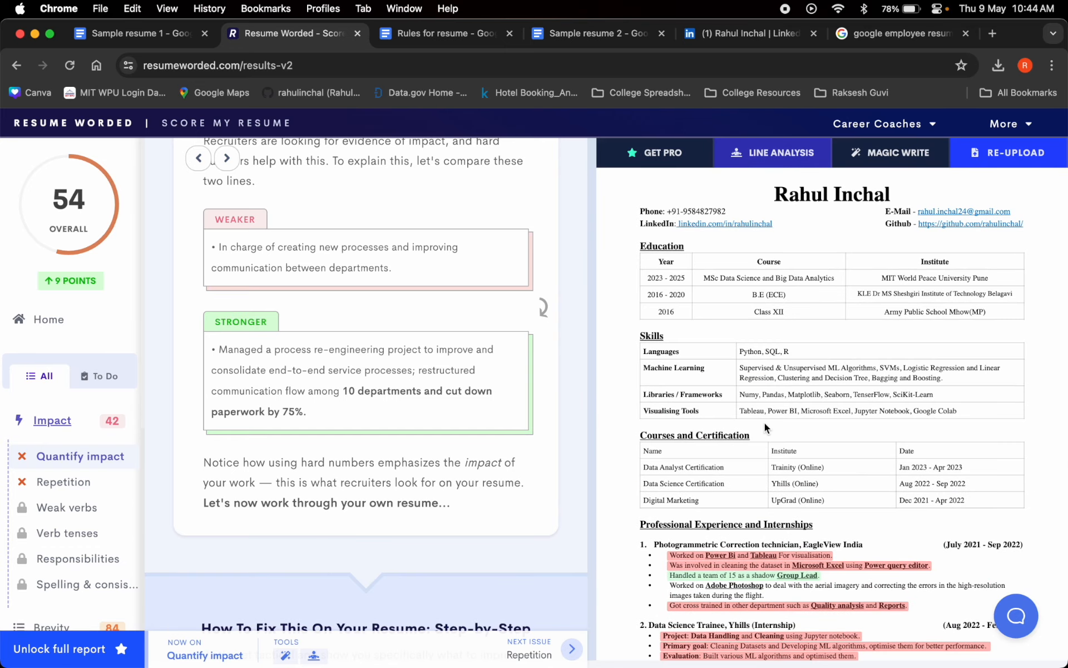
scroll(764, 422, "down", 5)
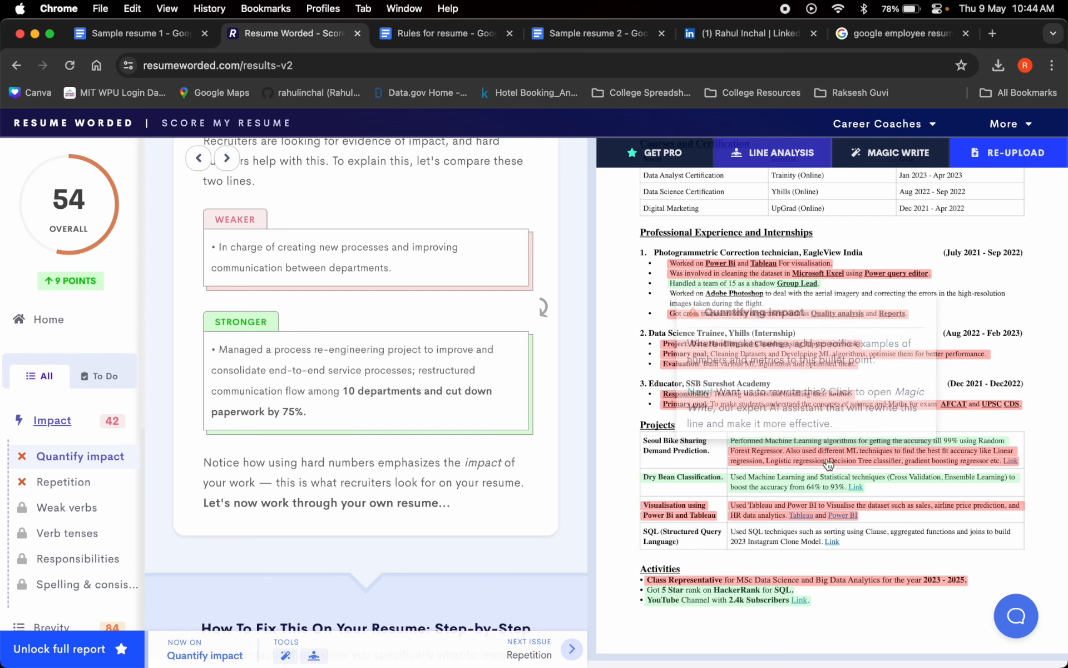
mouse_move(840, 459)
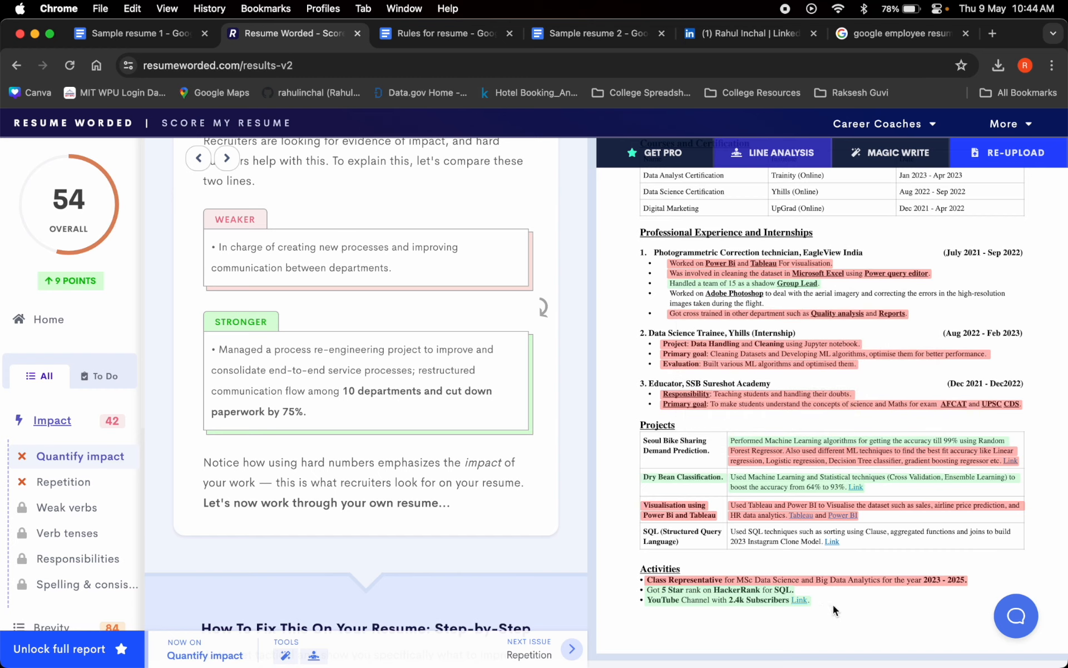
scroll(828, 525, "up", 5)
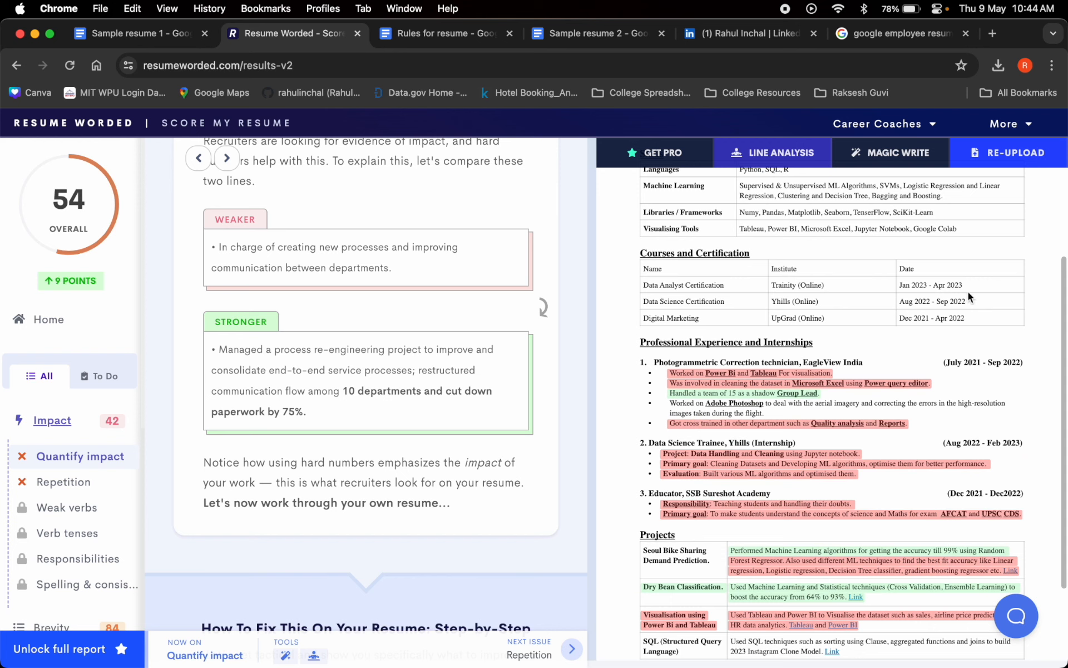
scroll(980, 306, "up", 4)
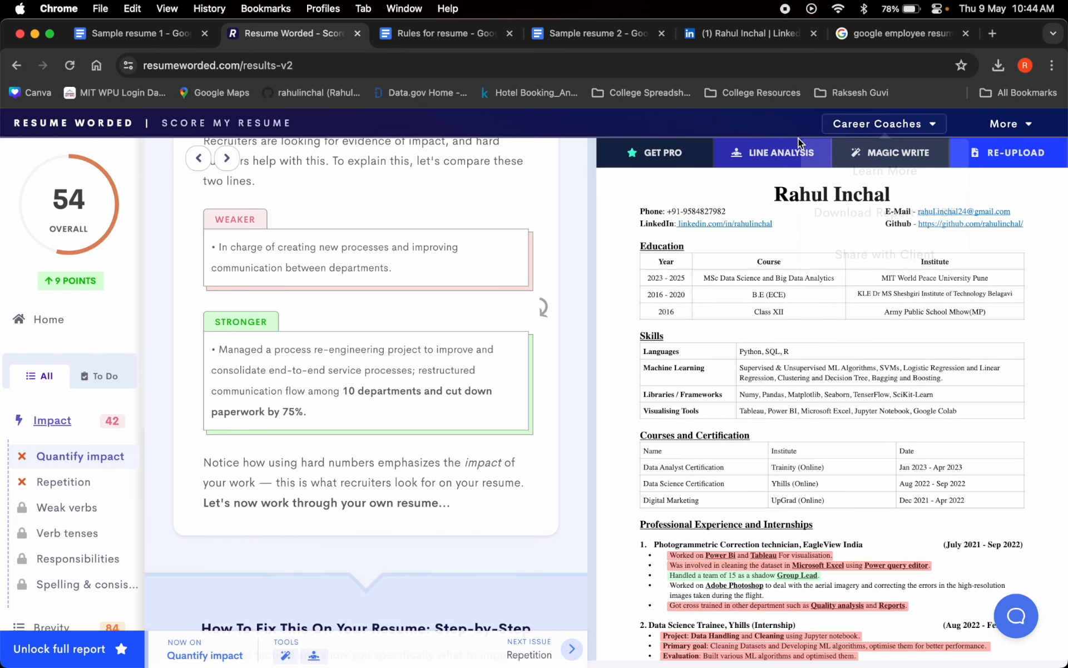
Search the web for "resume worded" in a new browser tab and open the Resume Worded website.
left_click(993, 33)
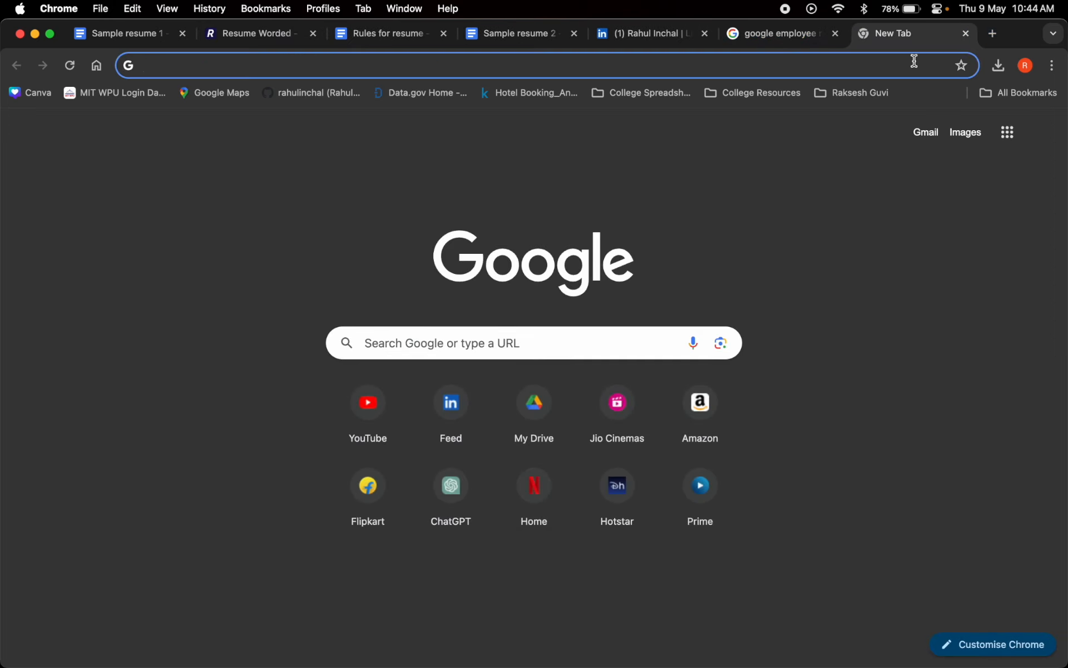
type("resume worde")
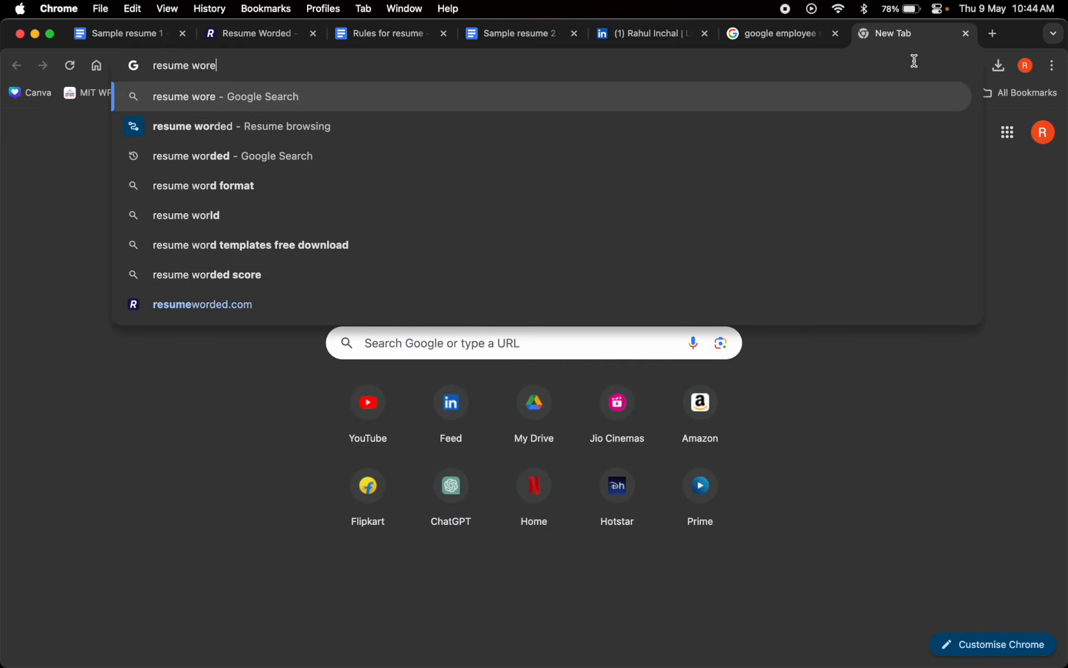
key("BackSpace")
type("ded")
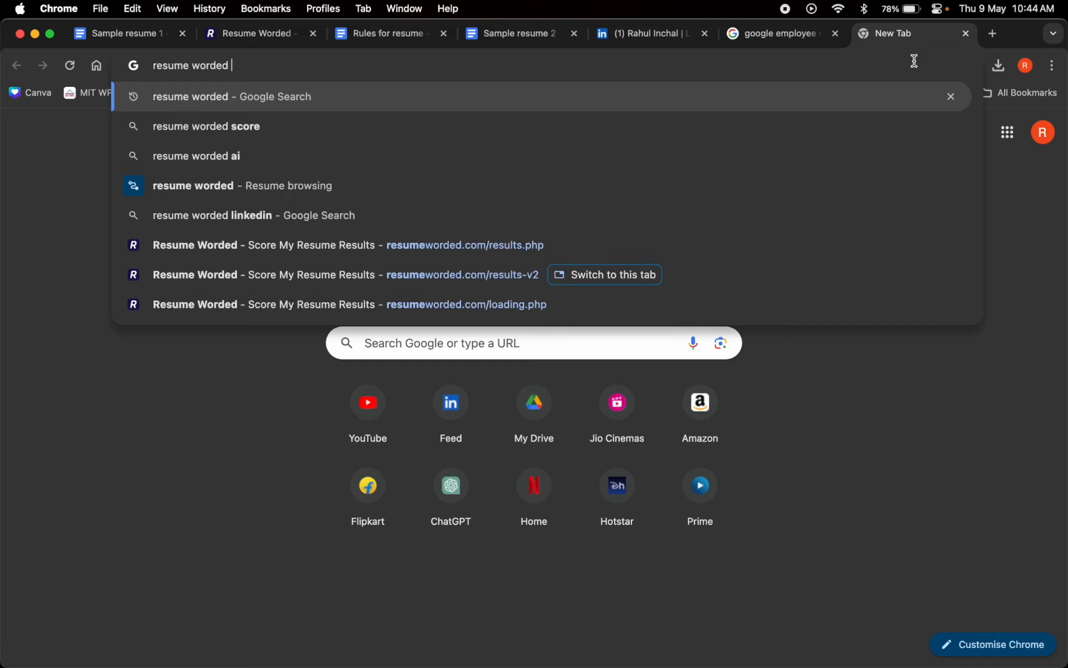
key("Return")
left_click(269, 276)
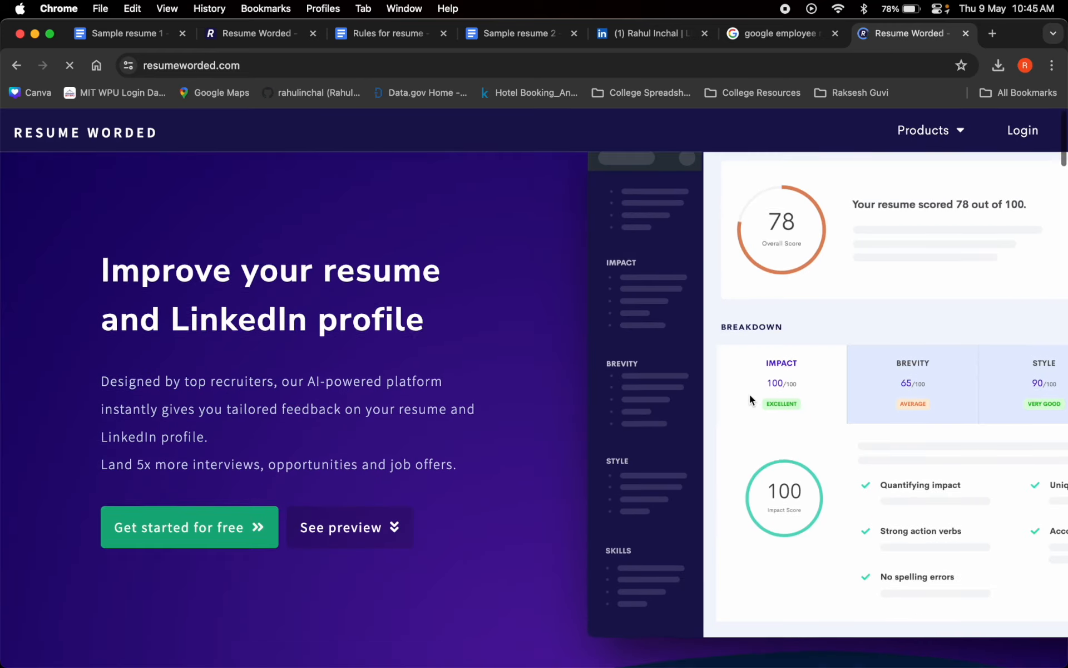
Sign in to Resume Worded with the existing Google account and open the Score My Resume upload page.
scroll(723, 395, "down", 3)
left_click(222, 439)
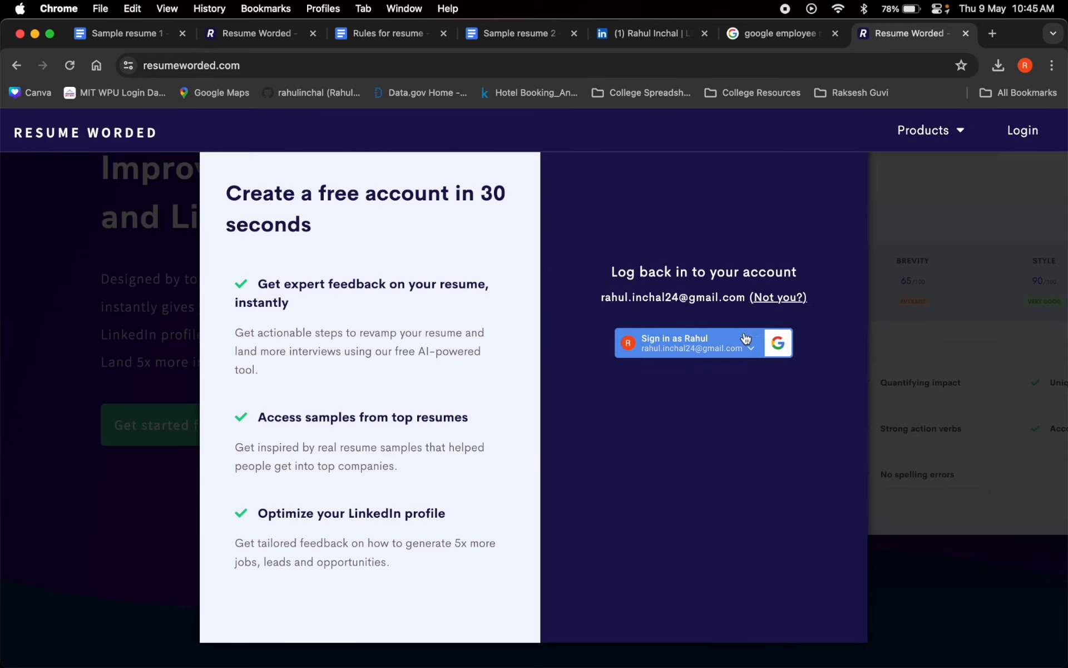
left_click(714, 348)
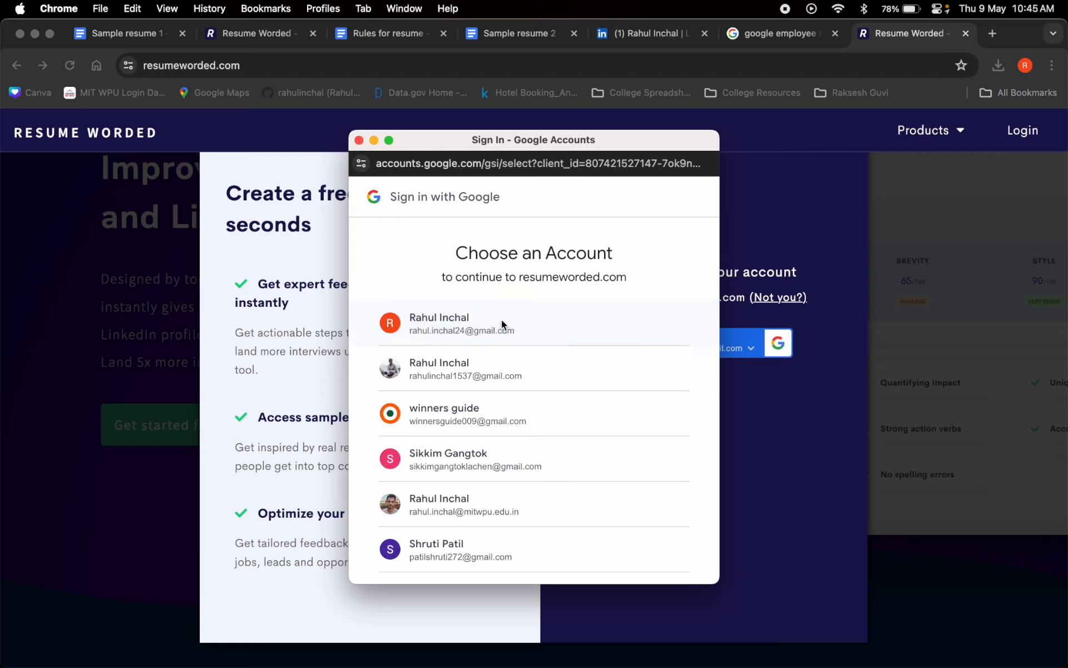
left_click(502, 320)
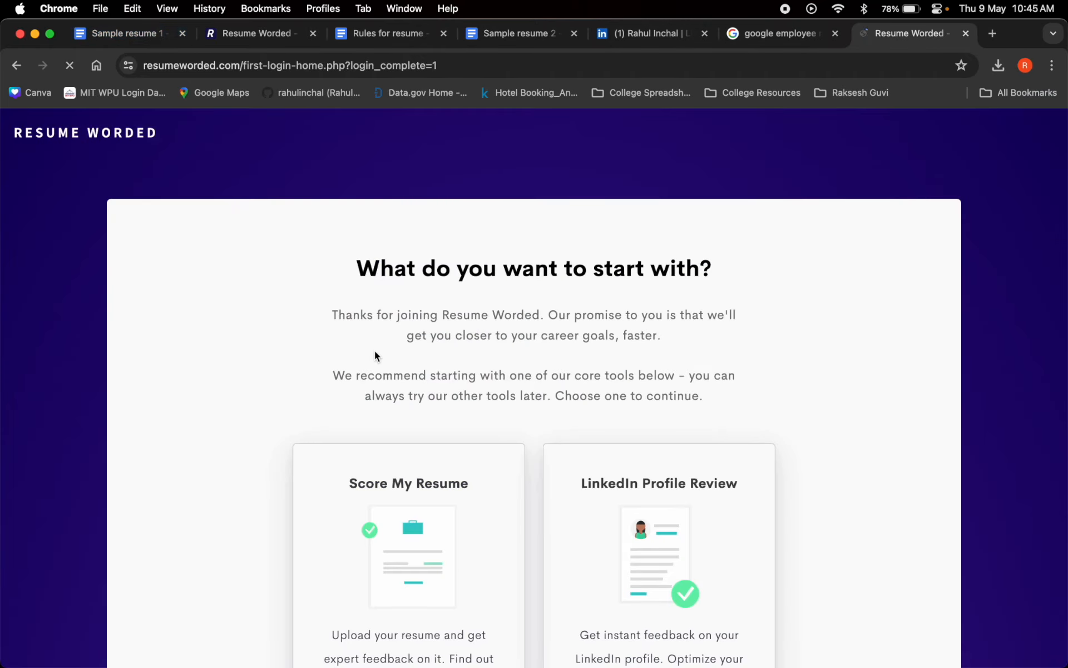
scroll(472, 374, "down", 5)
left_click(471, 403)
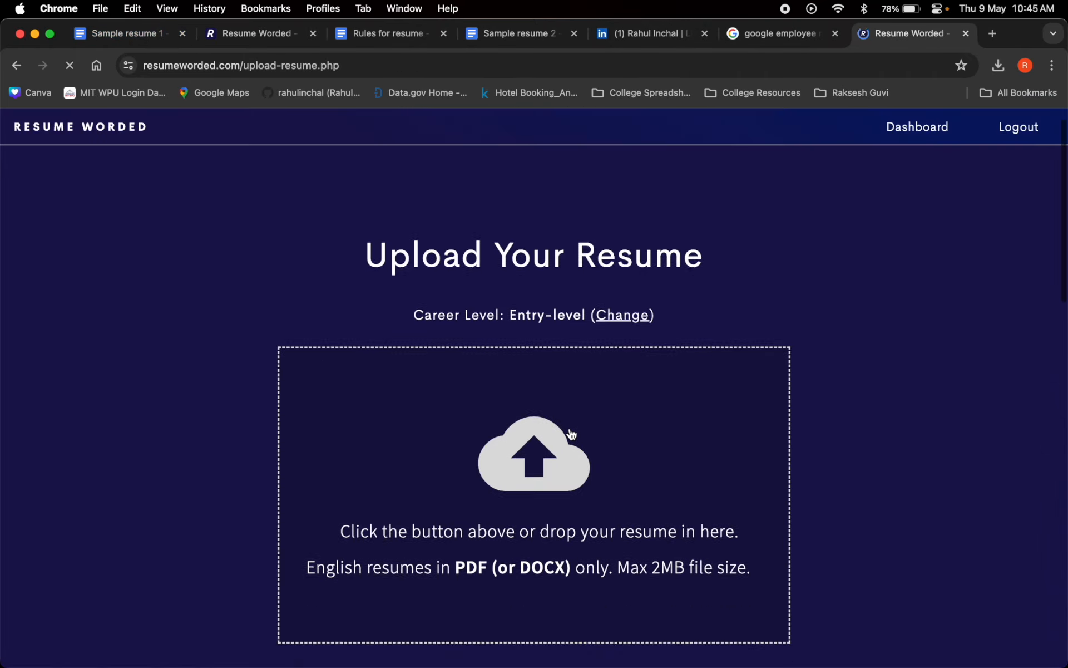
scroll(740, 428, "down", 5)
key("ctrl+Right")
key("ctrl+Left")
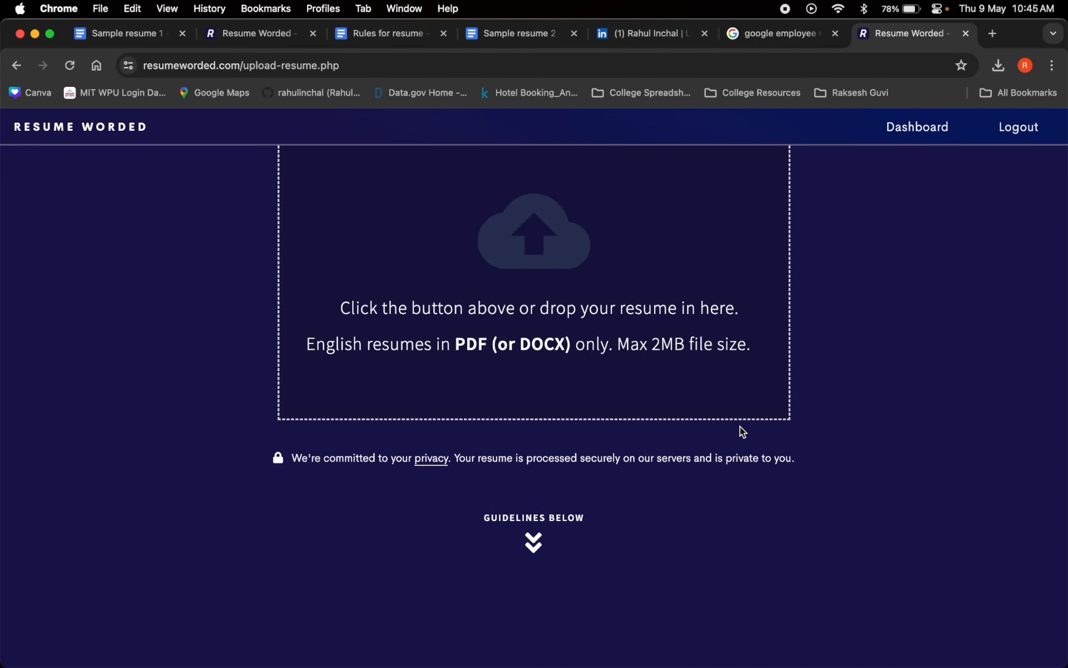
Switch to the Sample resume 2 document in Google Docs and download it as a PDF Document (.pdf).
left_click(490, 35)
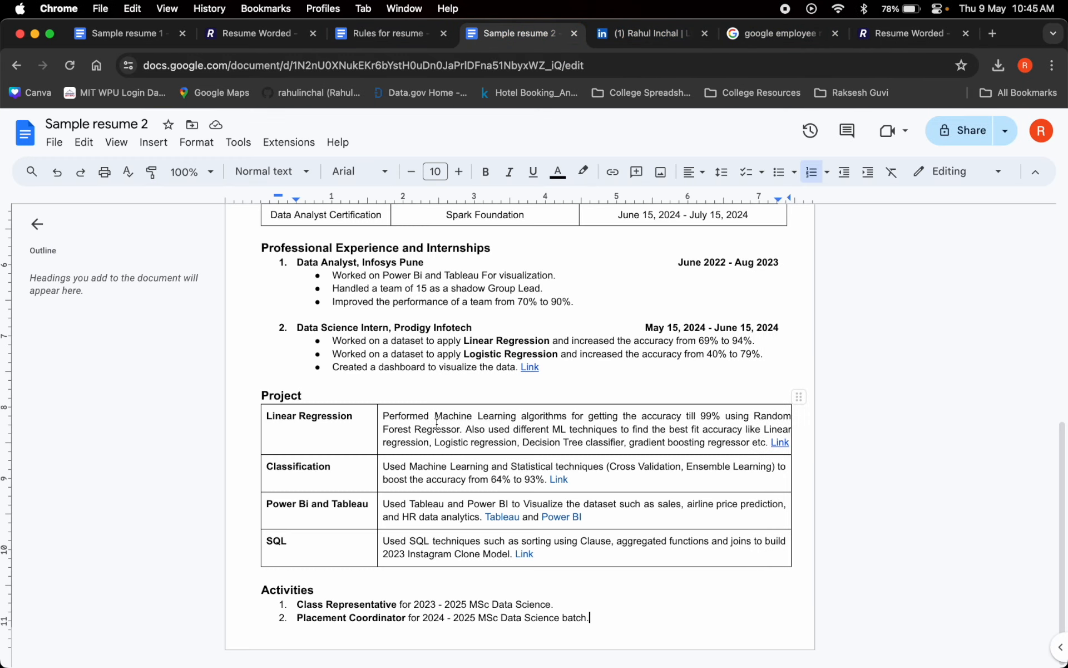
scroll(389, 508, "up", 10)
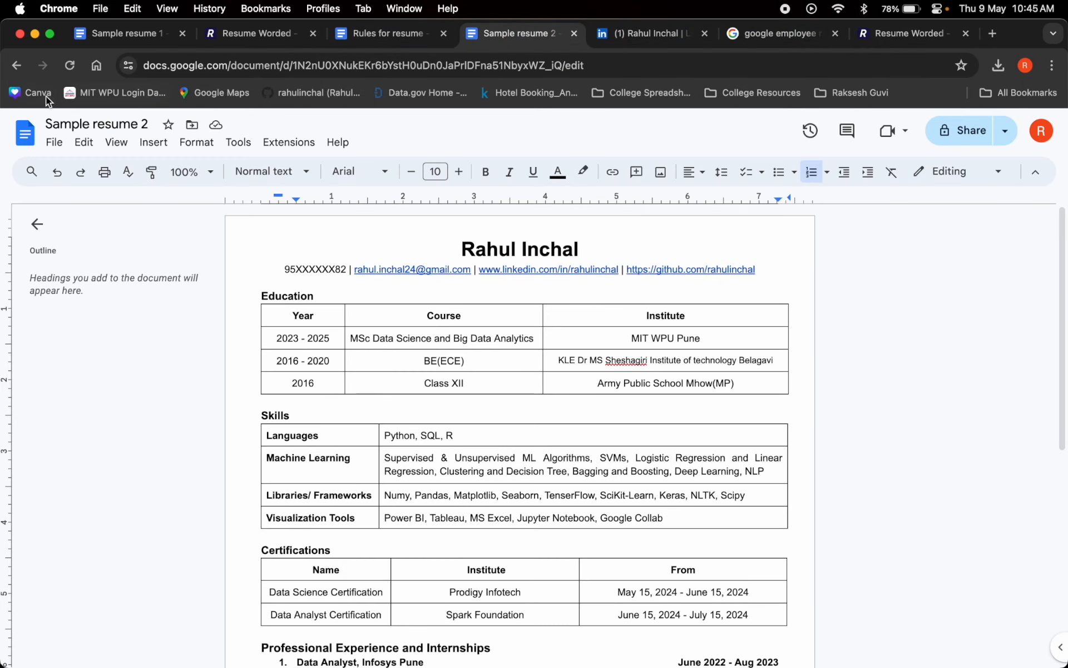
left_click(52, 143)
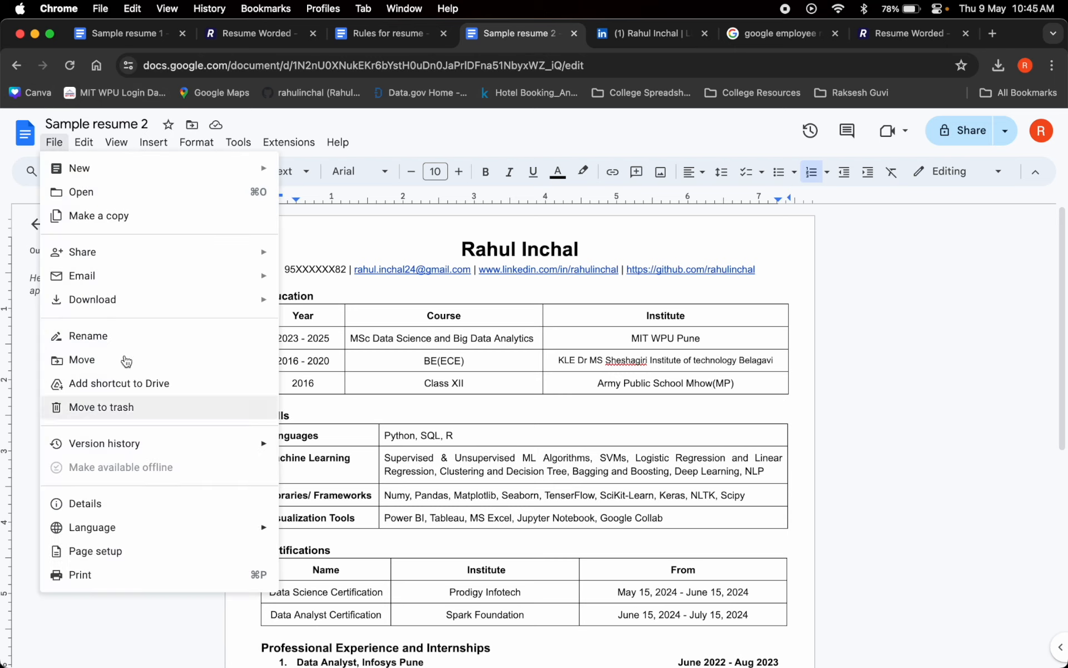
mouse_move(113, 301)
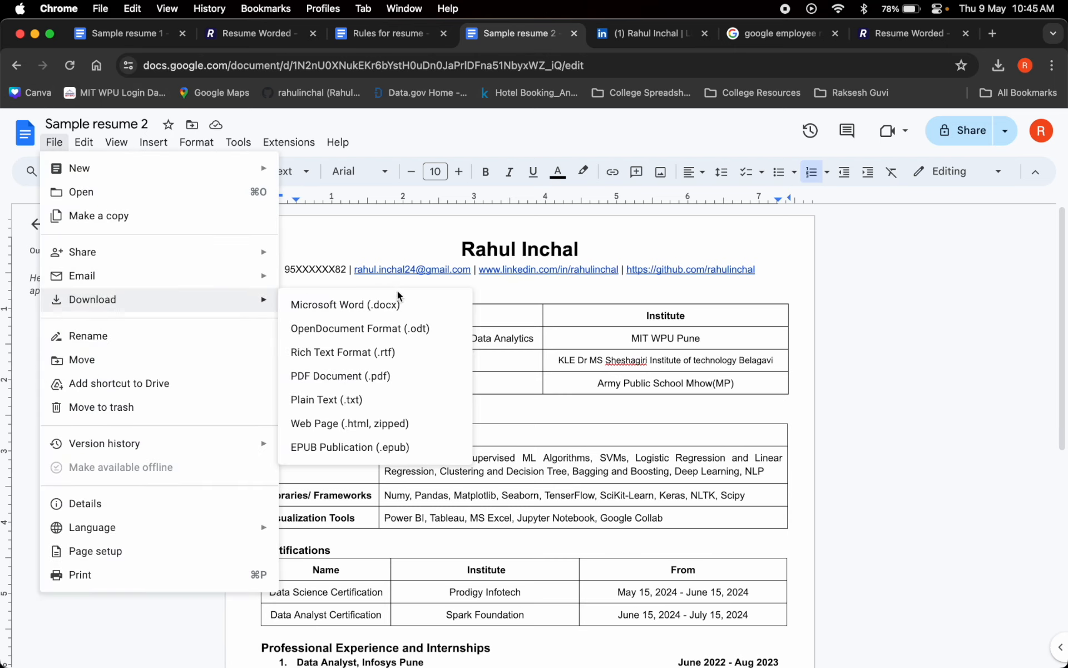
left_click(398, 378)
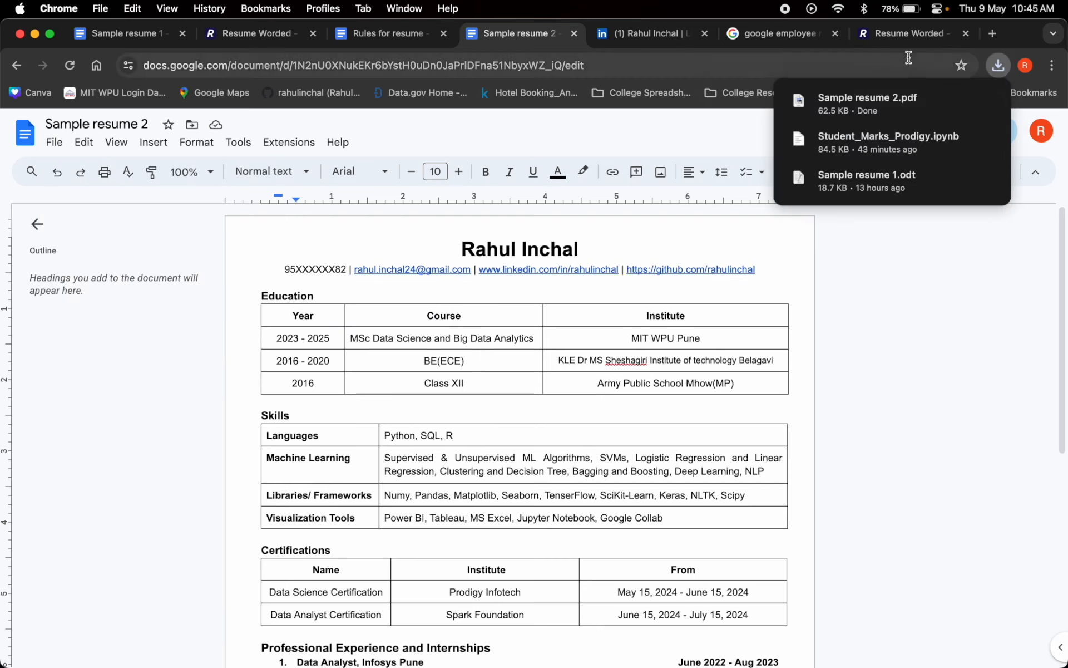
Return to the Resume Worded upload page and upload "Sample resume 2.pdf" from Downloads for scoring.
left_click(911, 34)
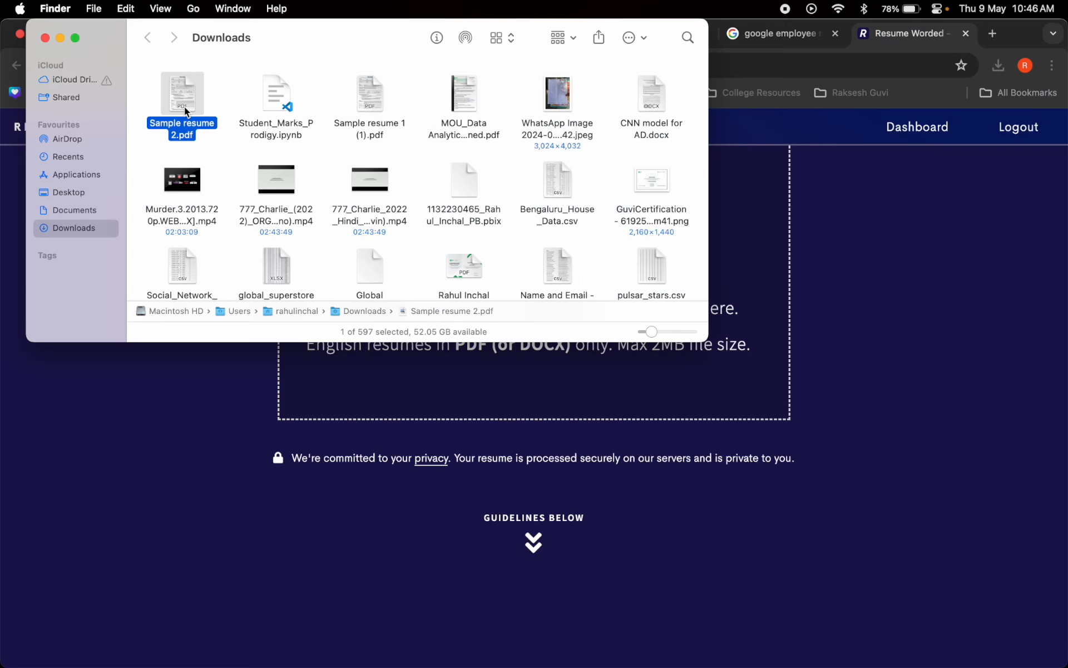
left_click_drag(184, 107, 536, 402)
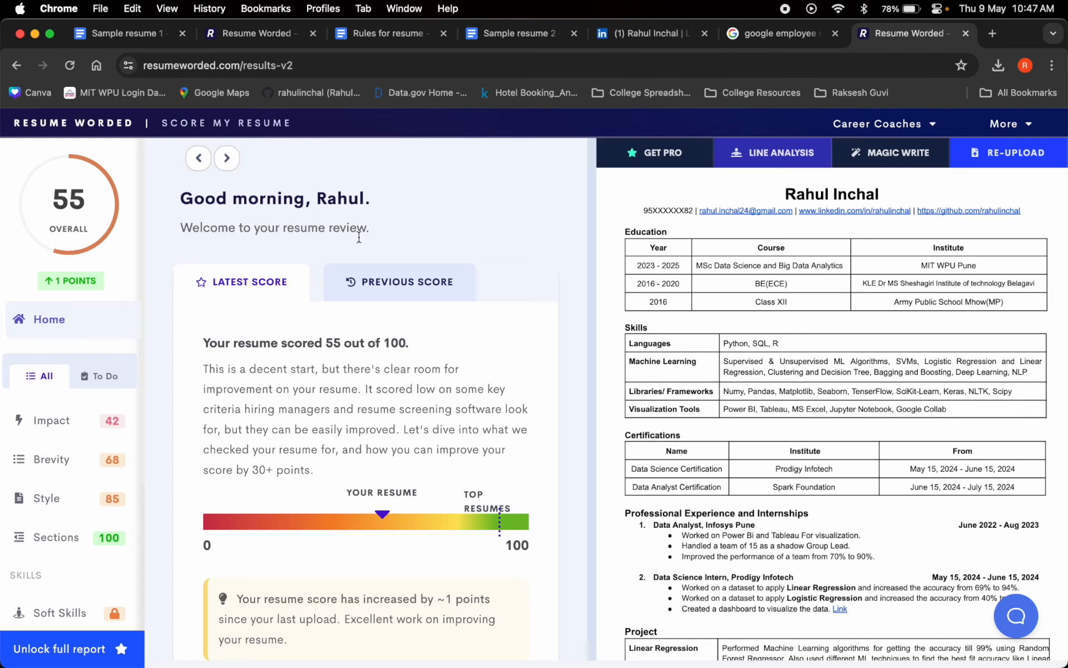
Review the Resume Worded report's overall score and Impact recommendations alongside the uploaded resume preview.
scroll(912, 400, "down", 4)
scroll(913, 399, "up", 4)
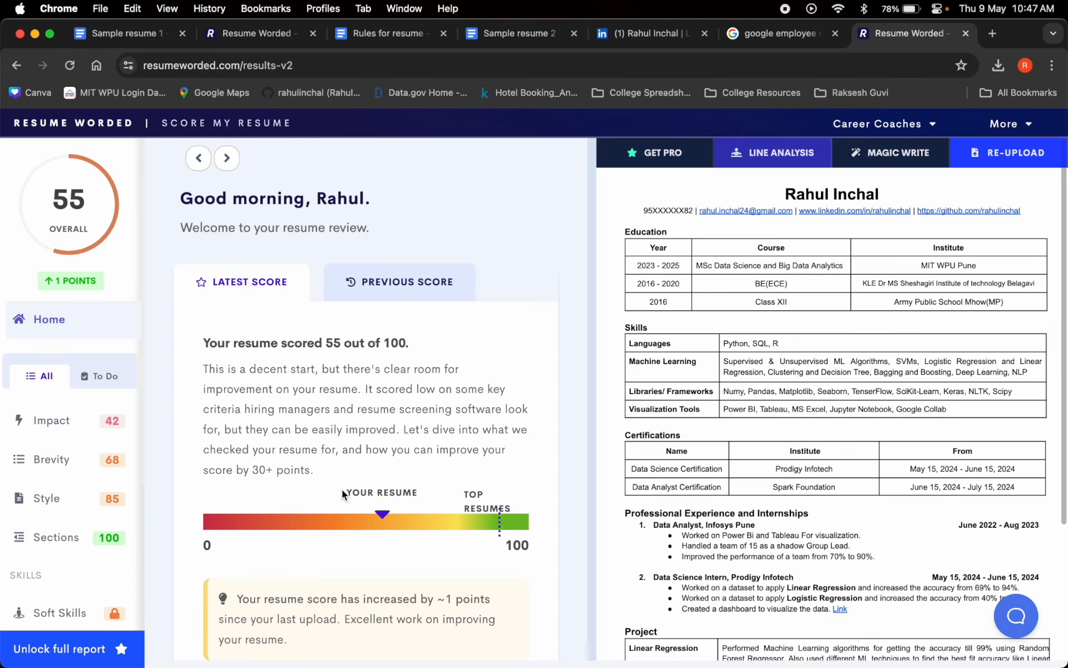
scroll(342, 489, "down", 10)
scroll(342, 494, "down", 2)
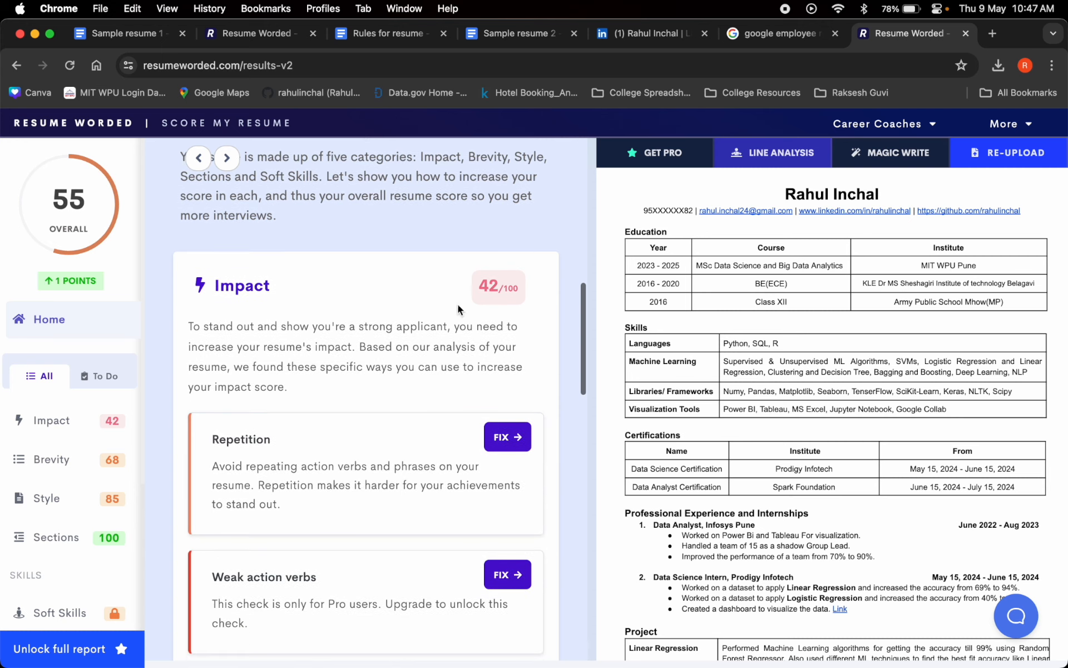
scroll(426, 441, "down", 4)
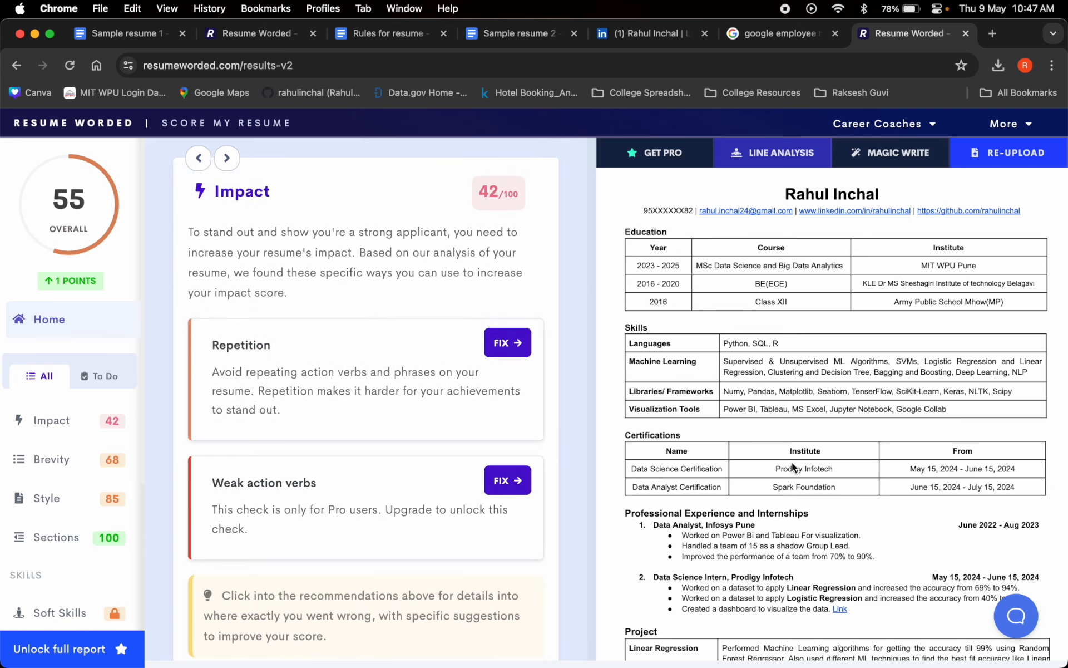
scroll(793, 466, "down", 6)
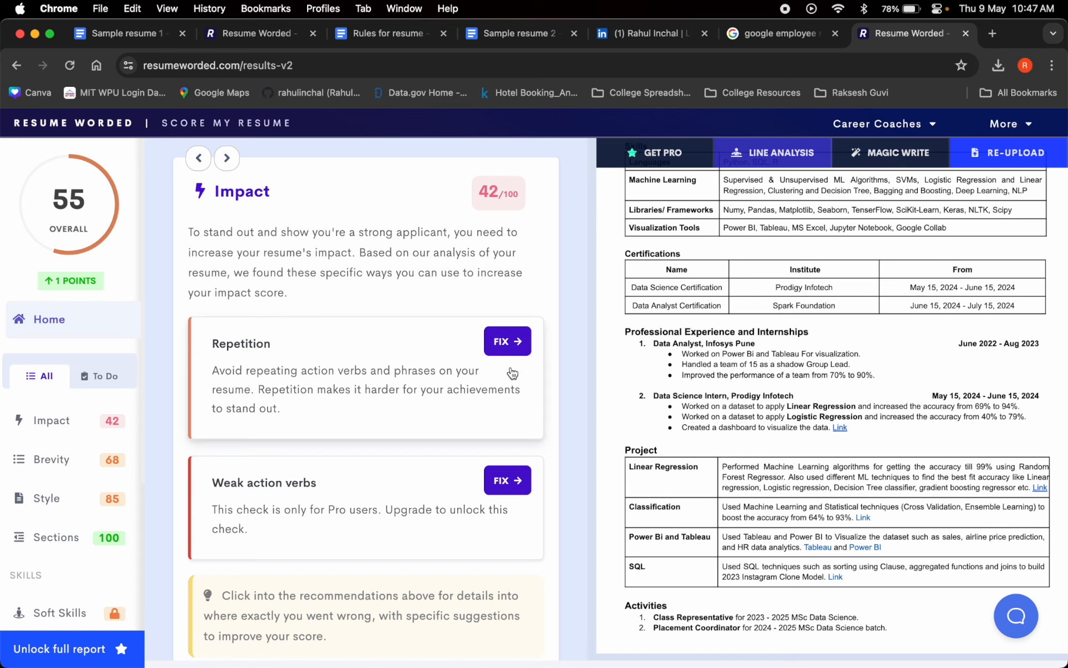
Examine the Brevity, Style, Sections and Soft Skills ratings, the What you did well summary, and the project section in the resume preview.
scroll(428, 500, "down", 15)
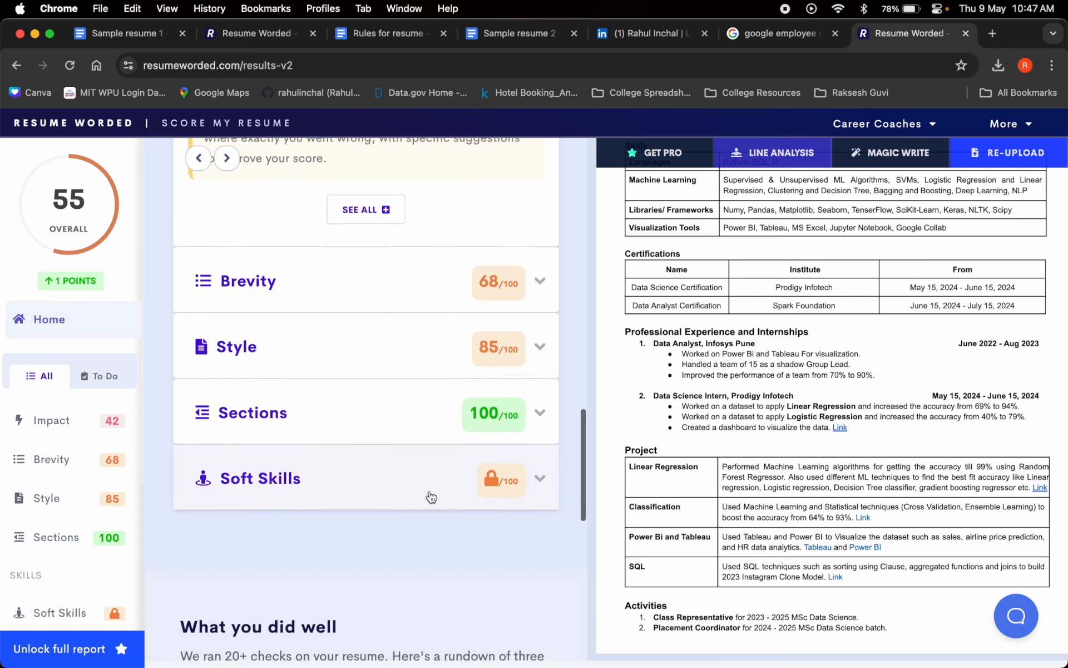
scroll(469, 352, "down", 8)
scroll(468, 352, "up", 7)
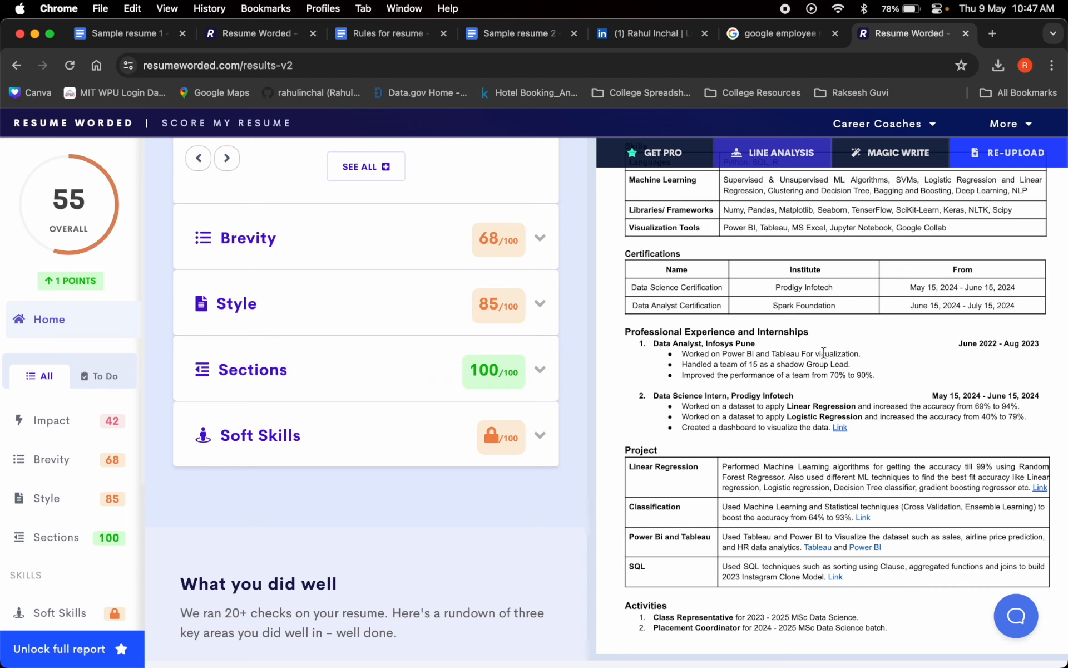
scroll(691, 482, "up", 2)
scroll(682, 501, "down", 2)
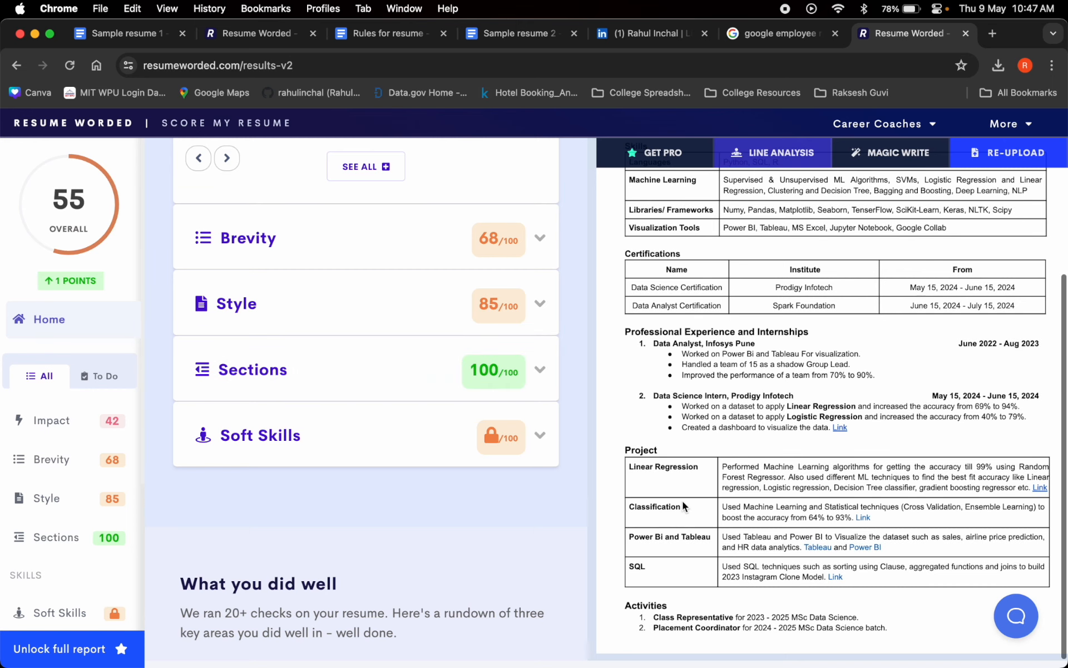
mouse_move(482, 453)
scroll(444, 412, "up", 2)
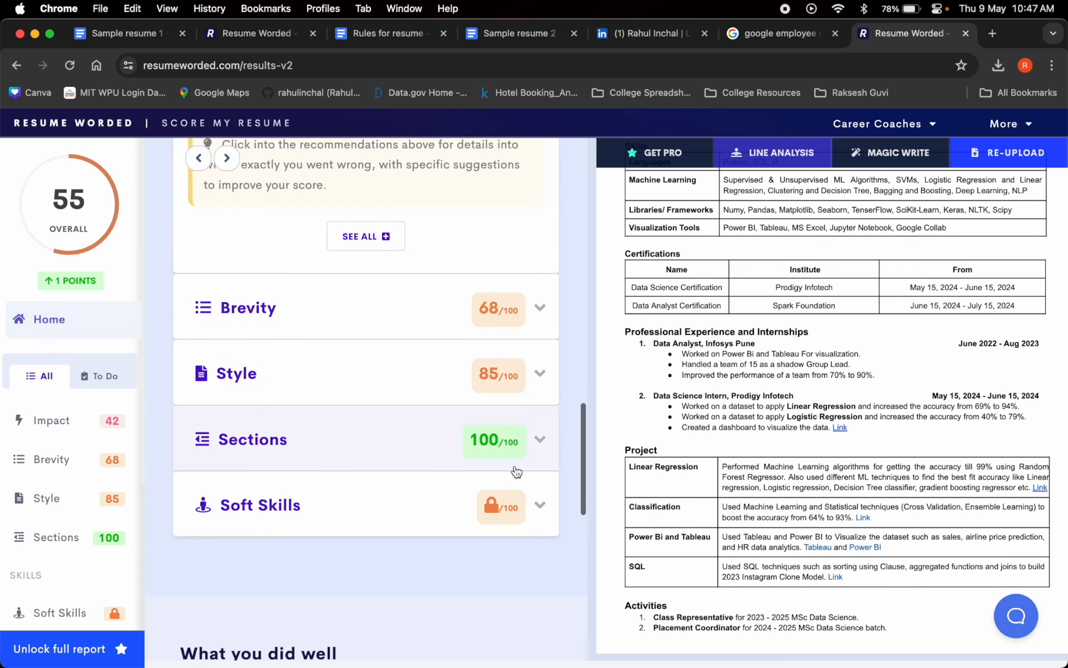
scroll(448, 528, "down", 15)
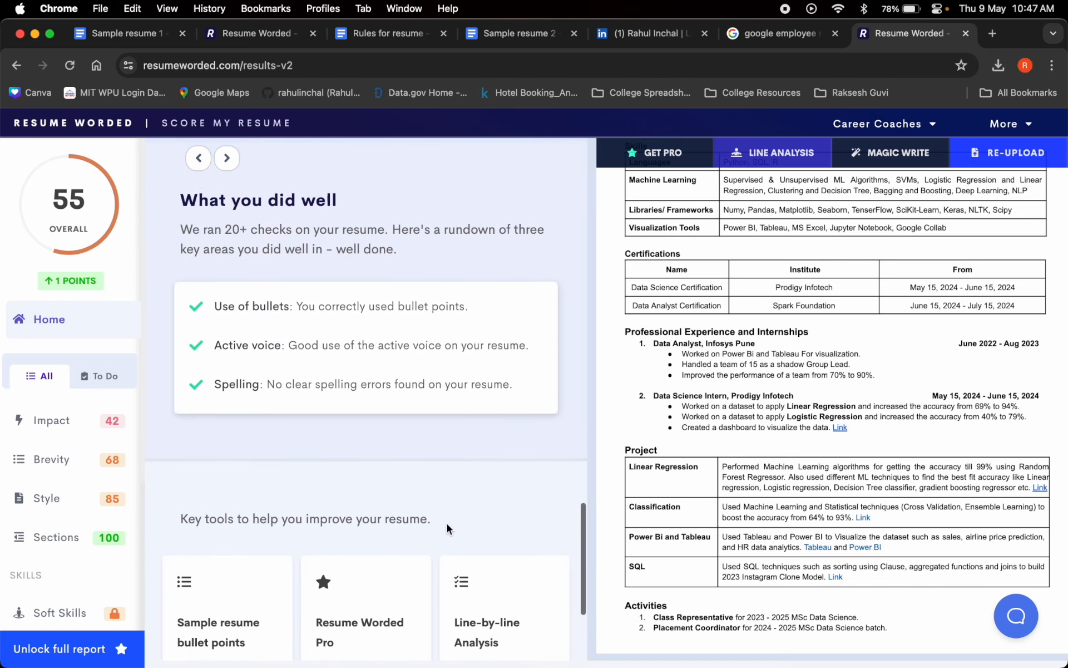
scroll(449, 530, "up", 10)
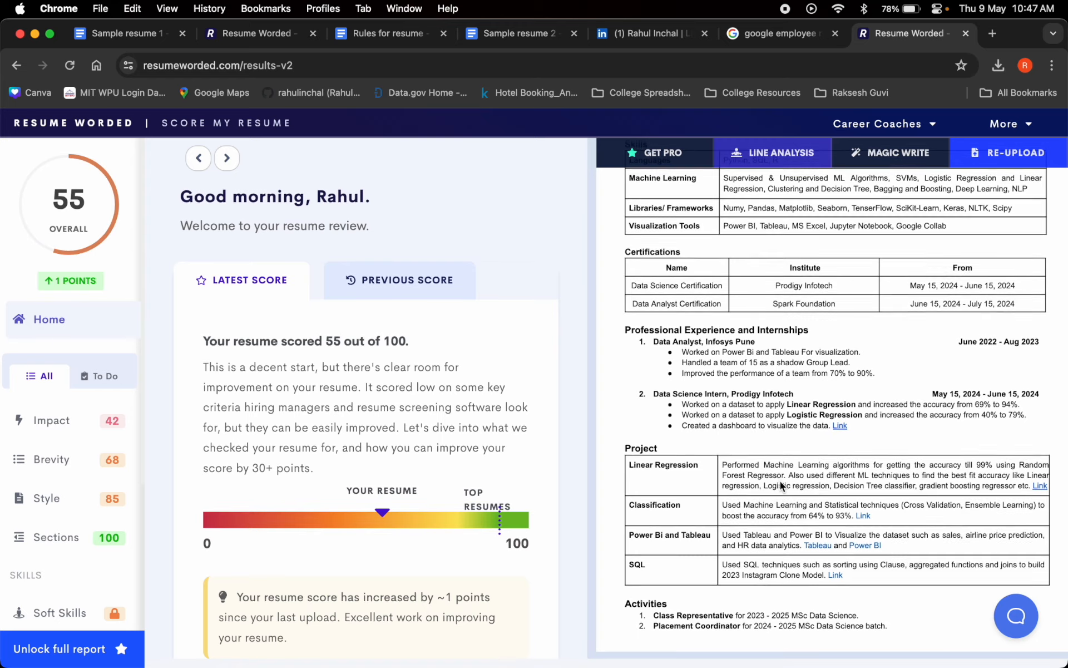
scroll(780, 478, "up", 5)
scroll(780, 486, "down", 4)
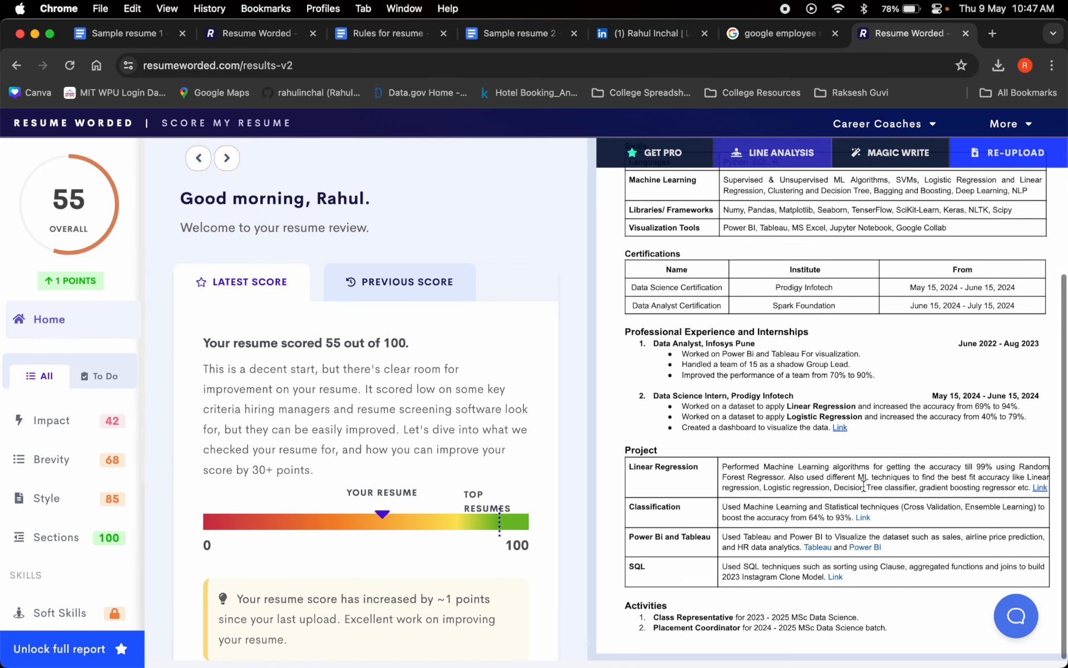
Switch to the Sample resume 2 document and copy the Linear Regression project description.
left_click(509, 33)
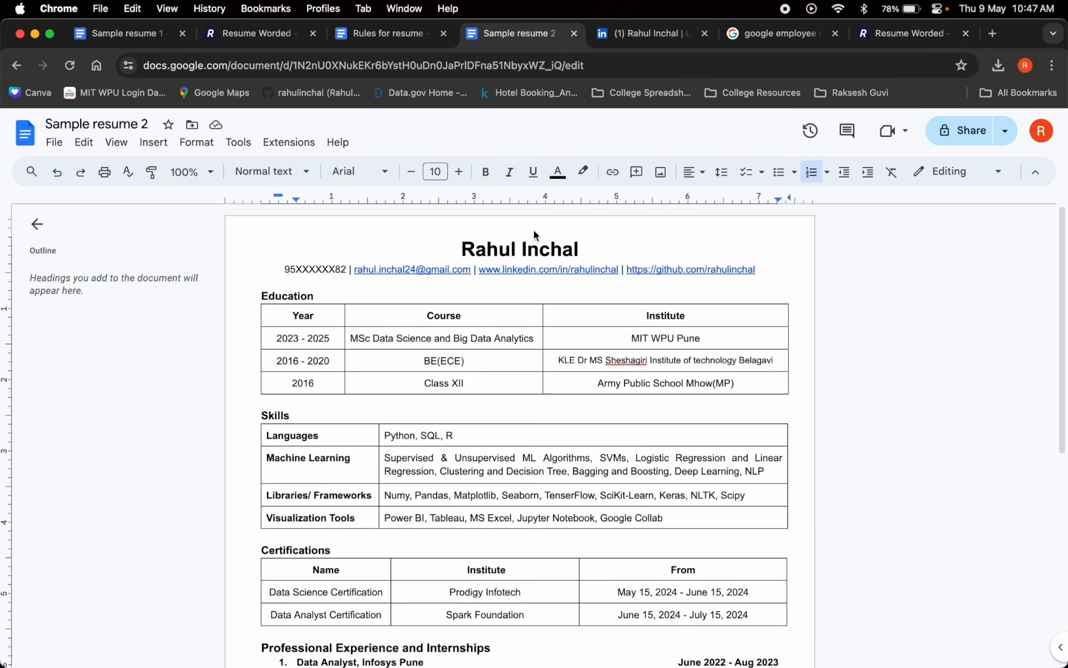
scroll(526, 499, "down", 7)
triple_click(595, 452)
key("super+c")
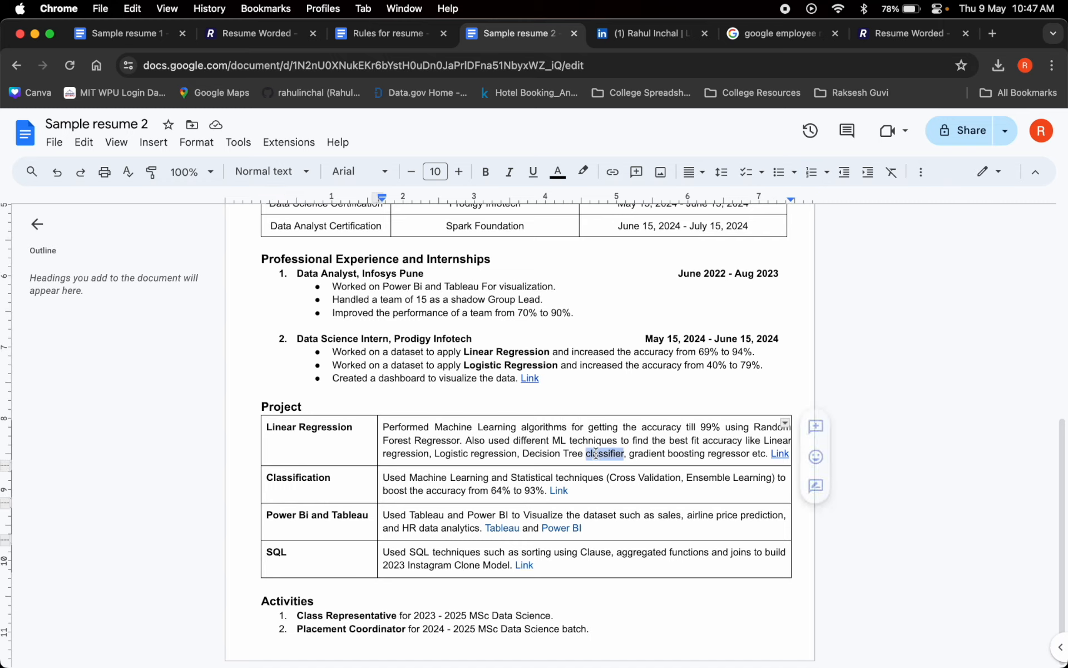
Open ChatGPT in a new tab, submit "convert this text to resume friendly ats" with the copied description, and highlight the rewritten bullet points.
left_click(993, 43)
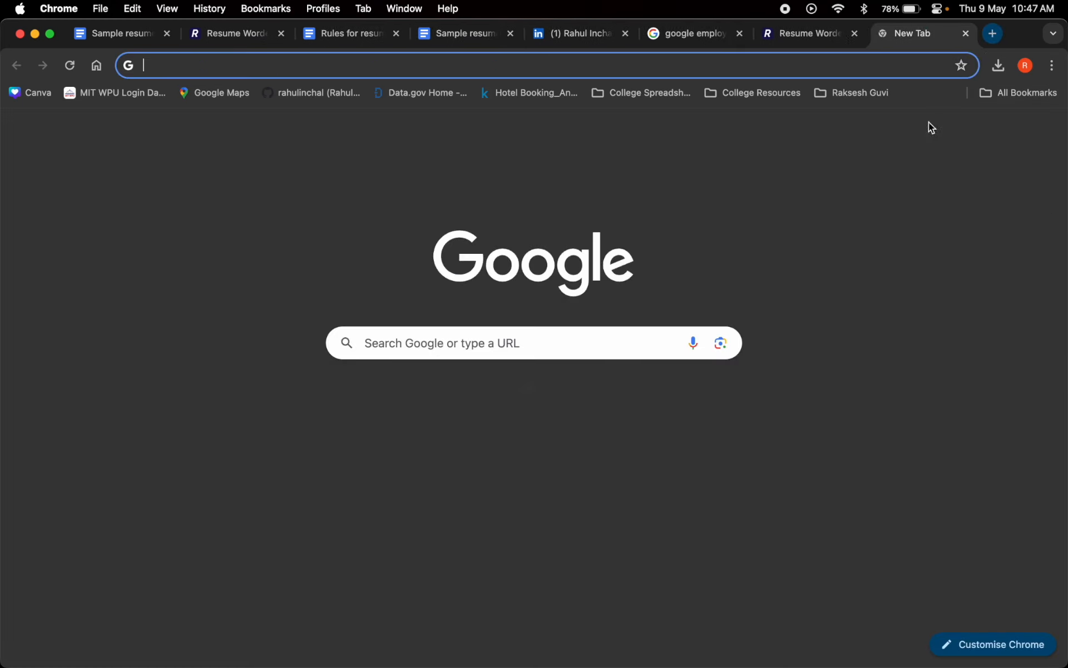
left_click(458, 520)
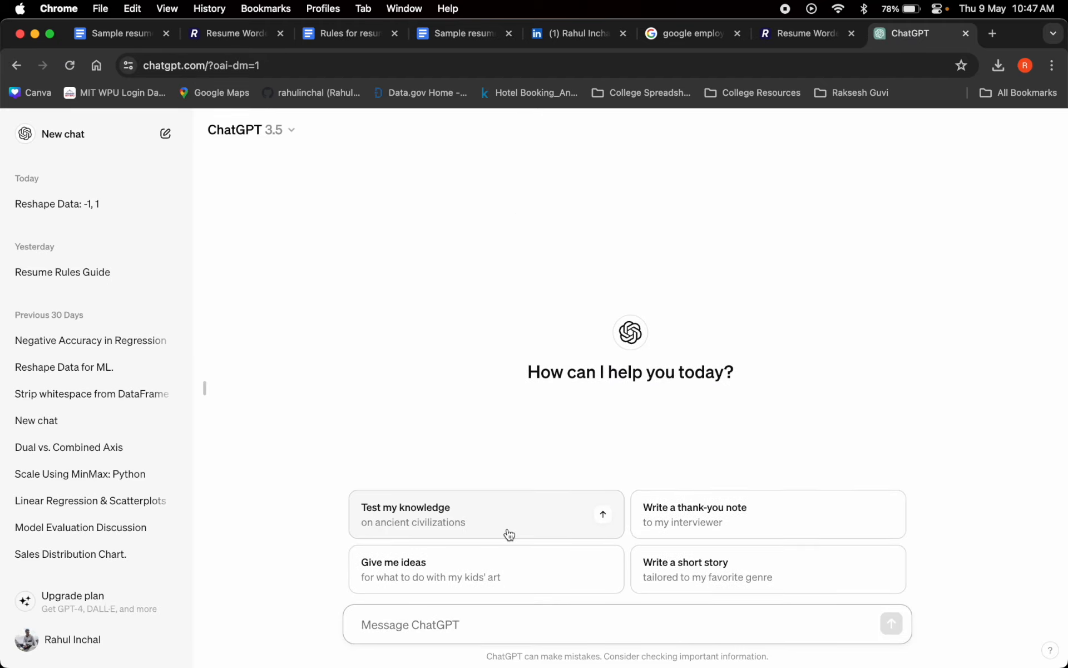
type("co")
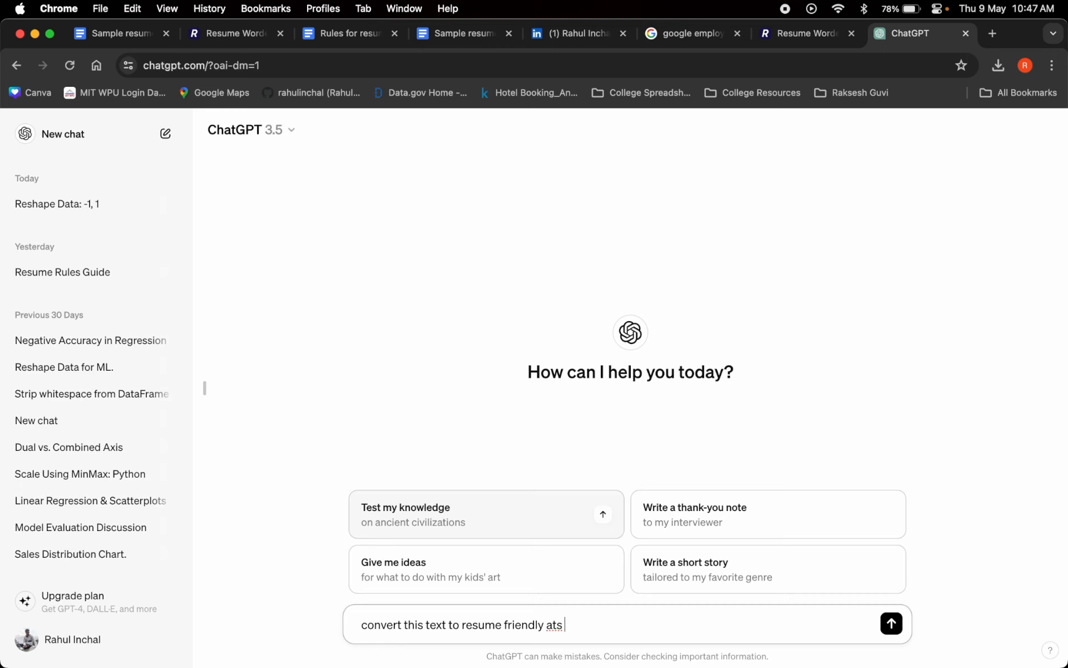
key("super+v")
key("Return")
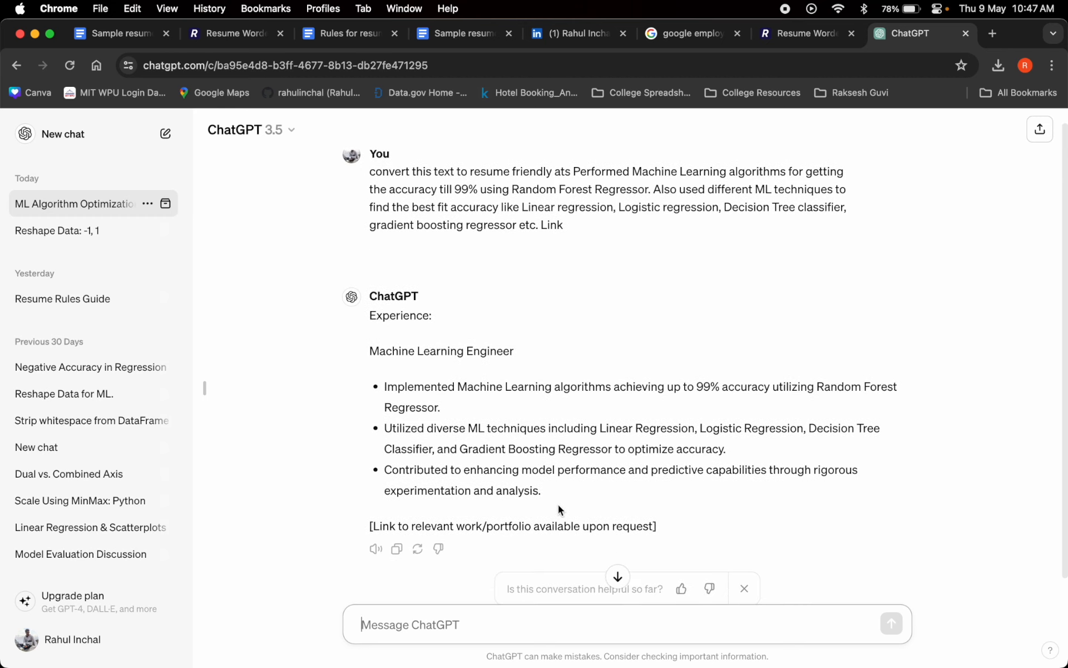
left_click_drag(542, 491, 385, 386)
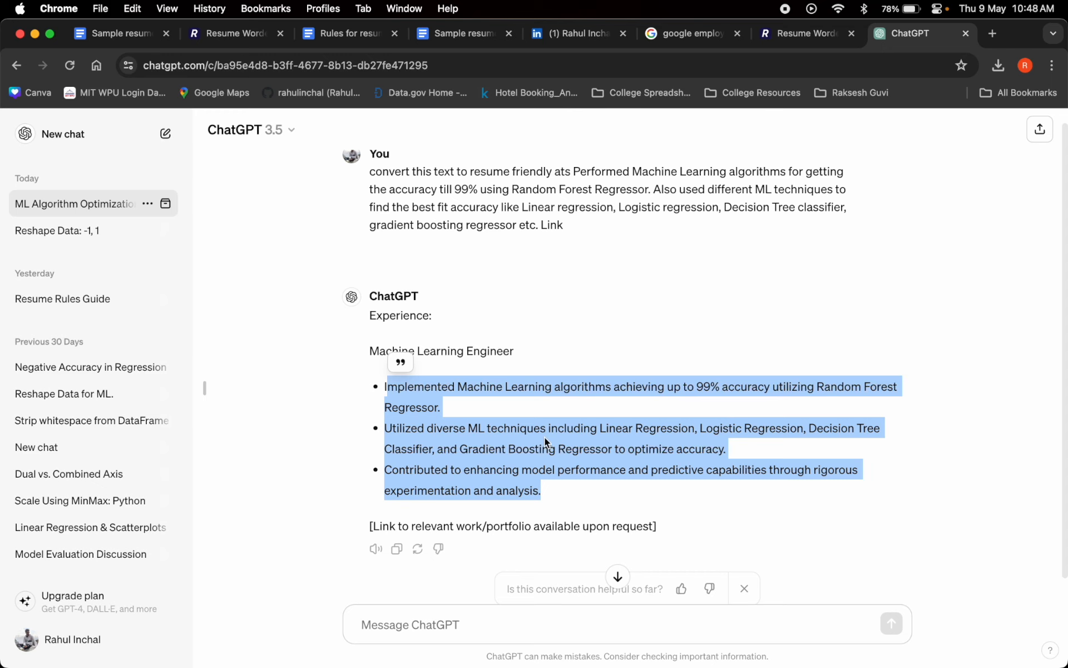
scroll(616, 395, "up", 1)
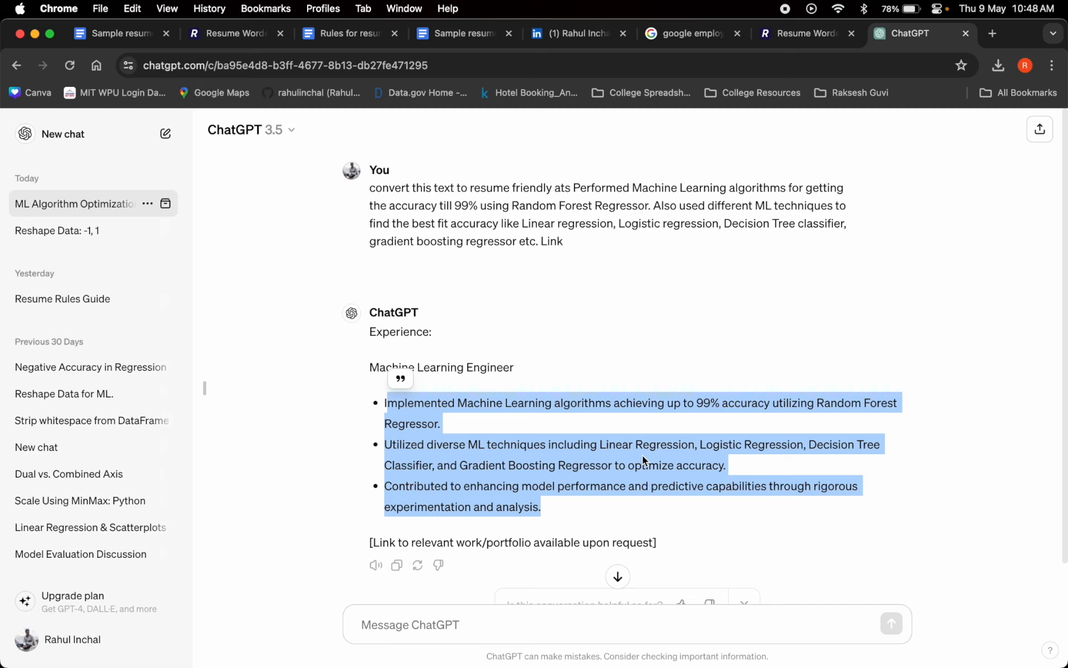
Switch to the Rules for resume document and look over rules 12 to 15 at its end.
left_click(473, 37)
left_click(363, 36)
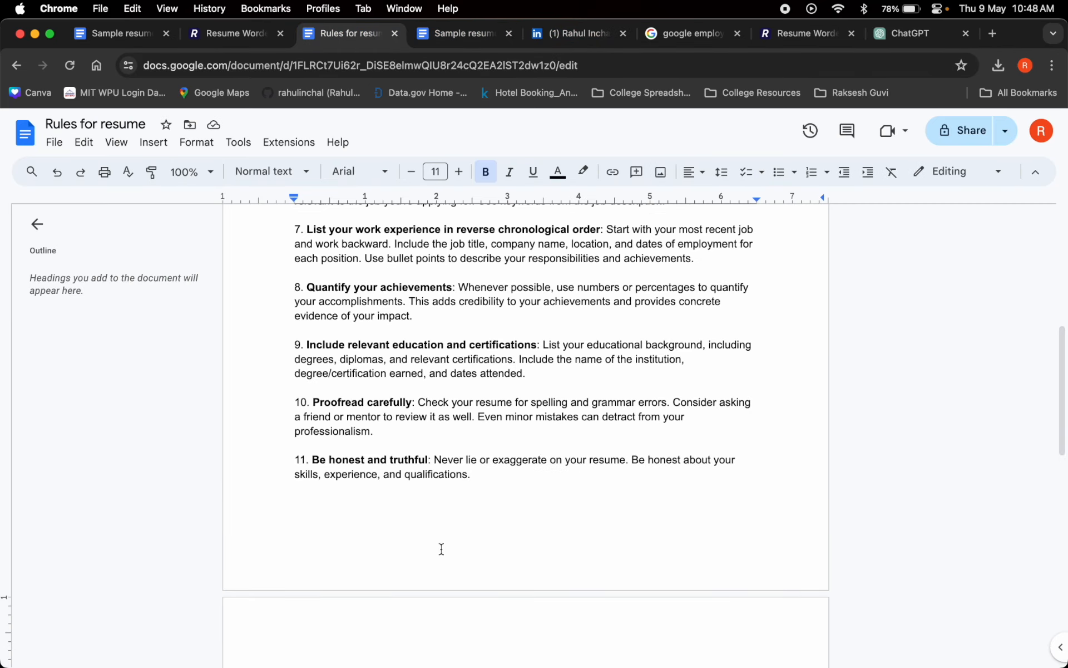
scroll(441, 549, "down", 7)
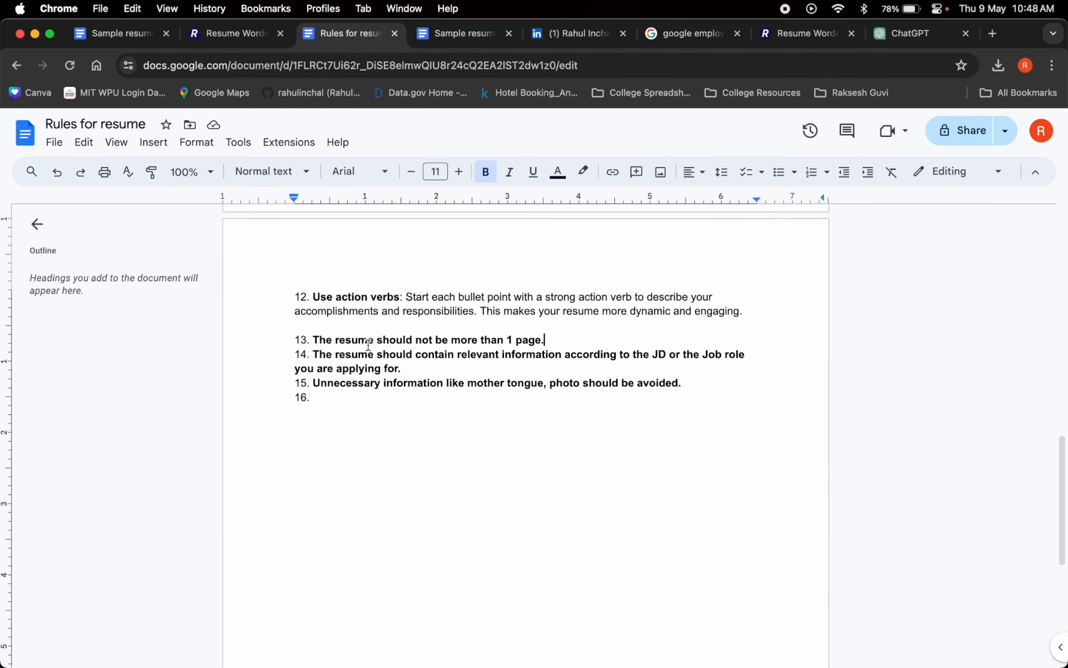